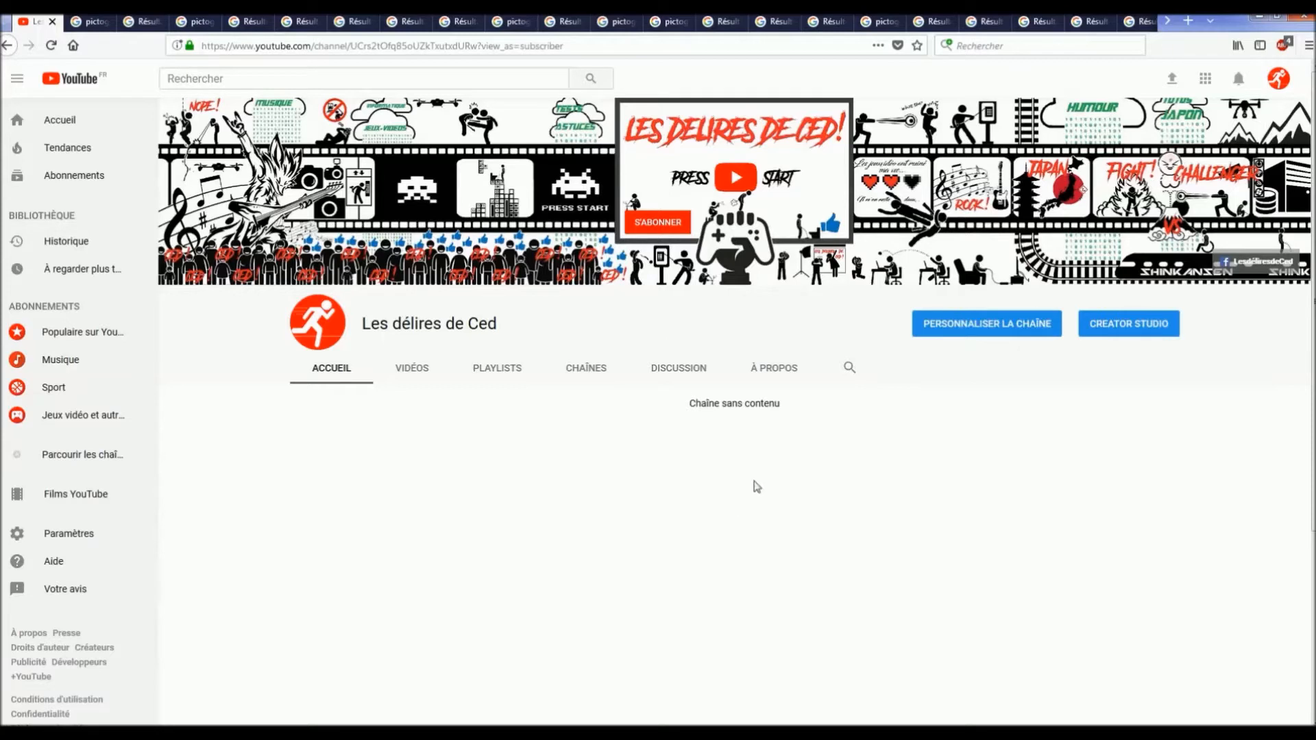
Step: Open the signed-in account's own YouTube channel page and examine its banner
{"action": "left_click", "coordinate": [302, 46]}
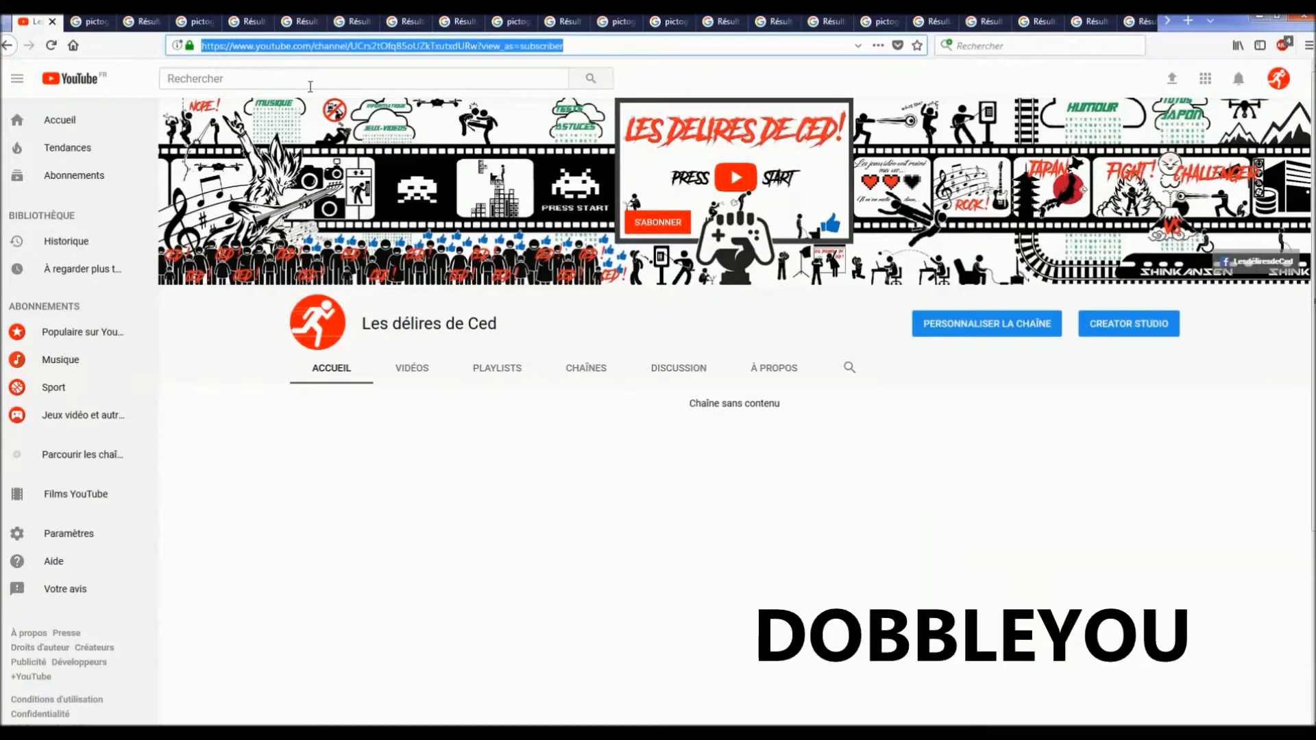
{"action": "left_click", "coordinate": [1276, 79]}
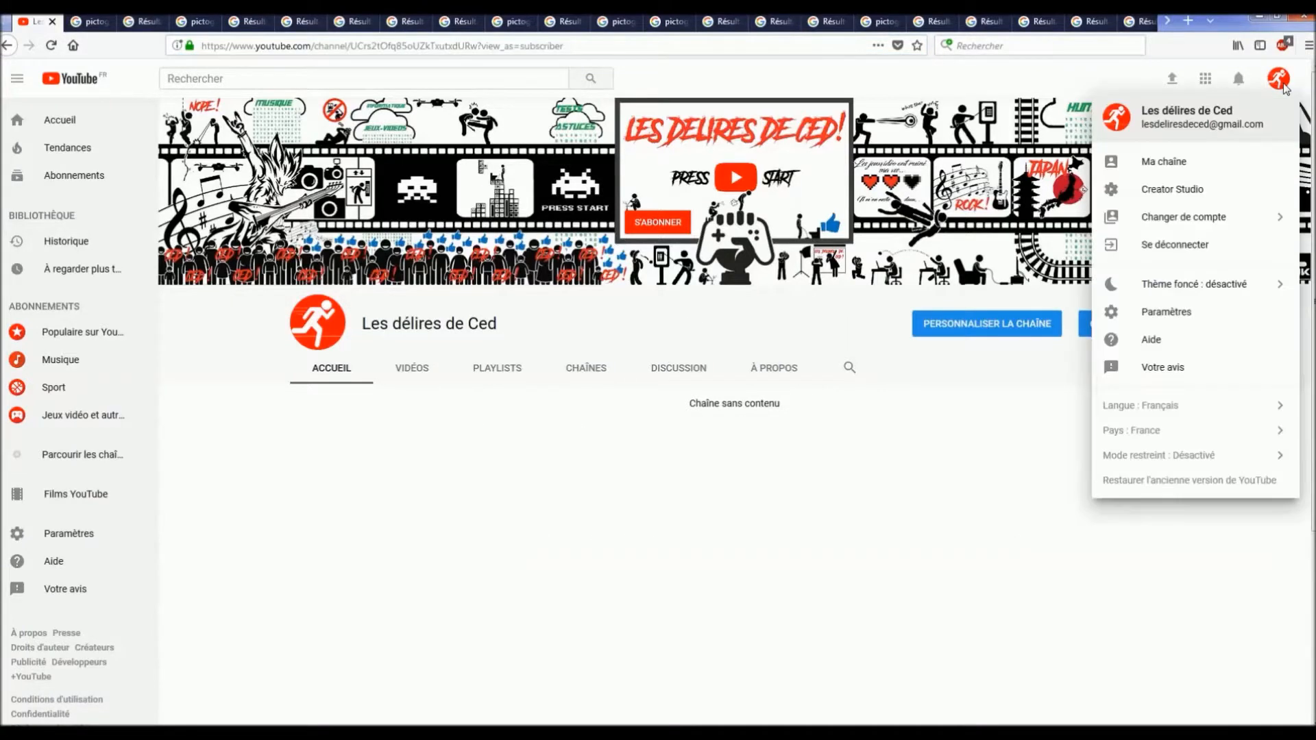
{"action": "left_click", "coordinate": [1148, 166]}
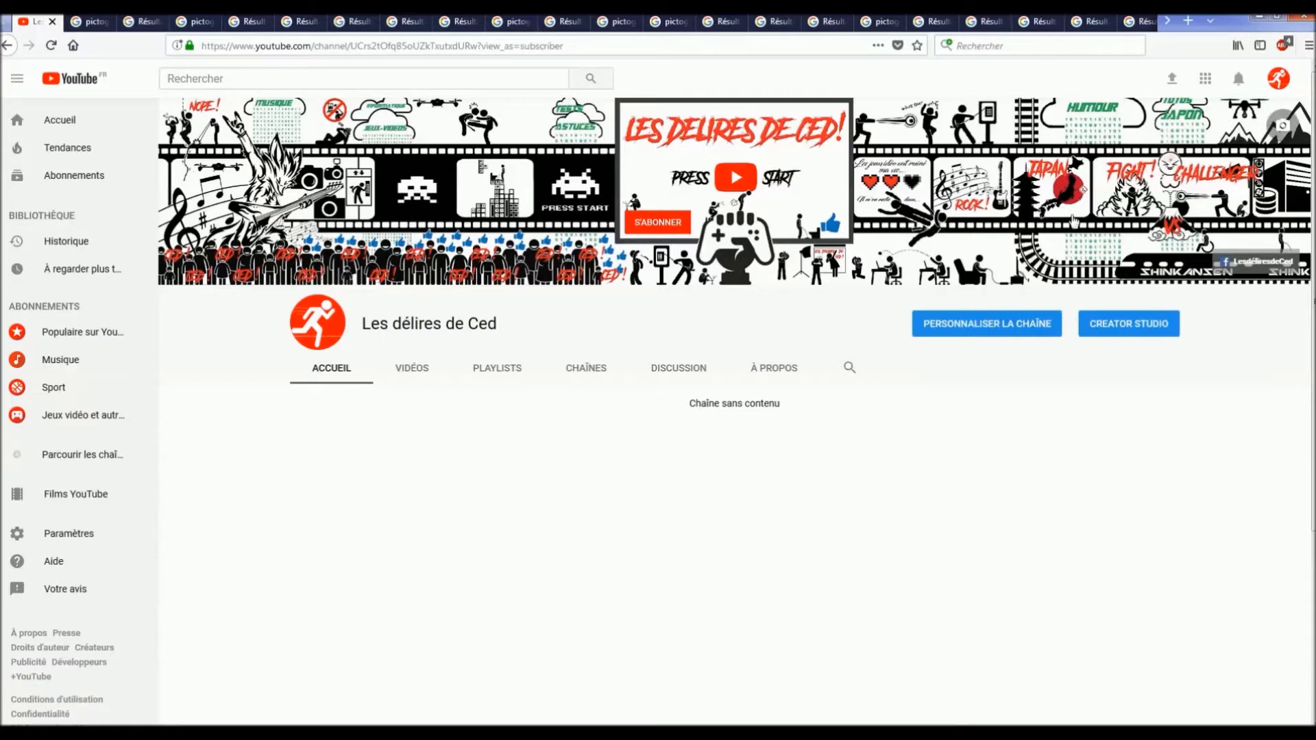
{"action": "left_click", "coordinate": [736, 195]}
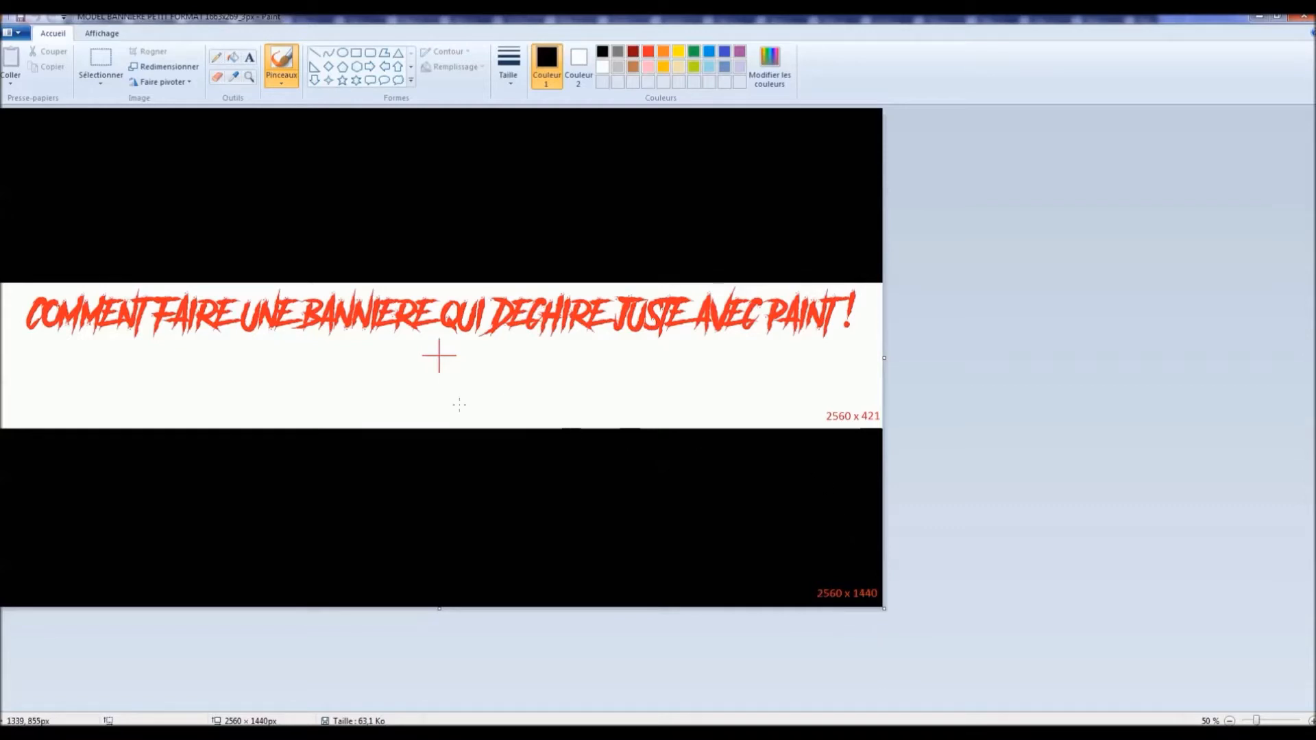
Step: Return to the banner template in Paint and undo the green, red and yellow rectangles drawn over it
{"action": "left_click", "coordinate": [356, 53]}
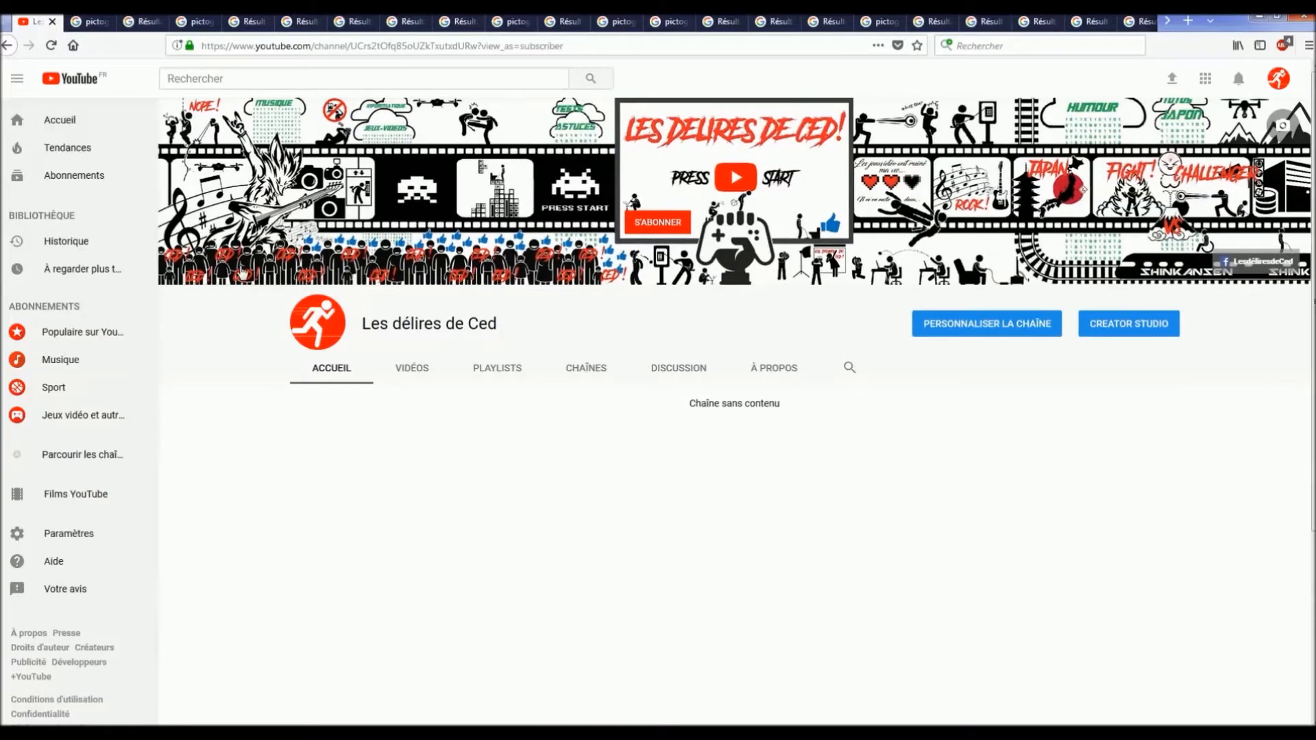
{"action": "mouse_move", "coordinate": [408, 733]}
{"action": "left_click", "coordinate": [351, 675]}
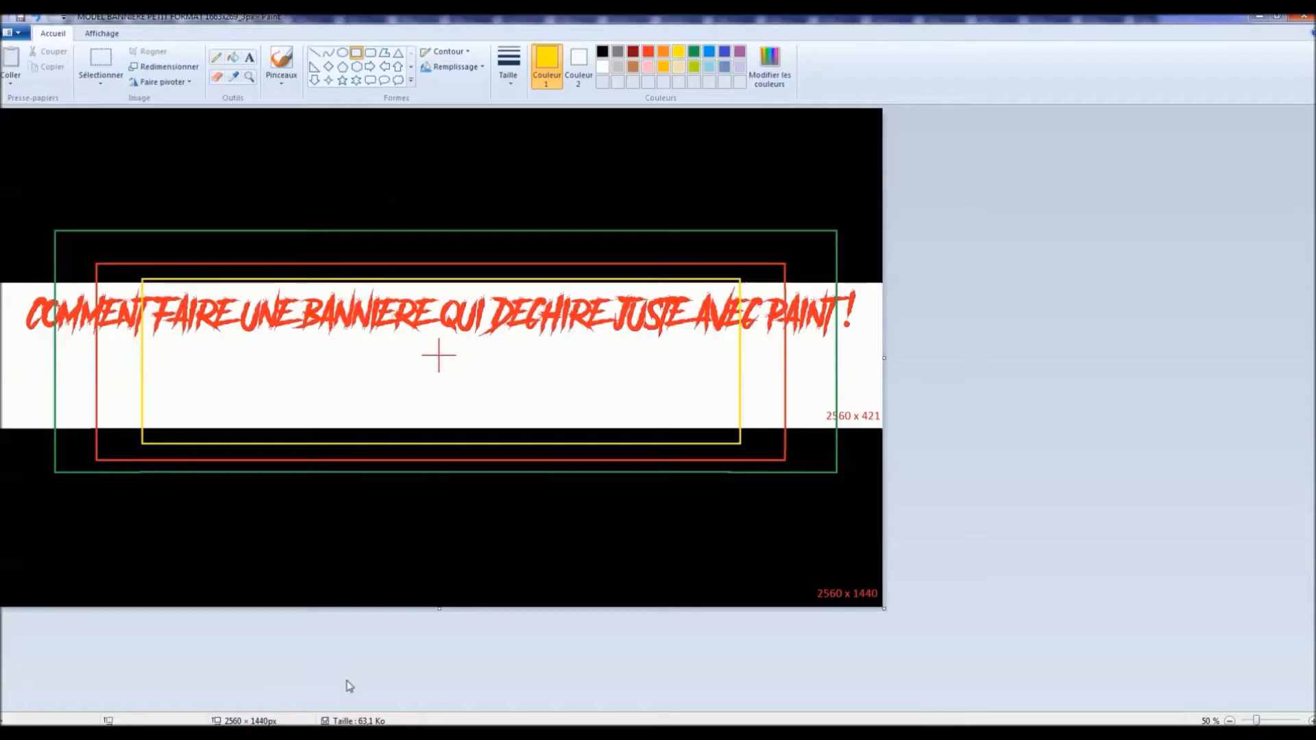
{"action": "key", "text": "ctrl+z"}
{"action": "key", "text": "ctrl+z"}
{"action": "key", "text": "ctrl+z"}
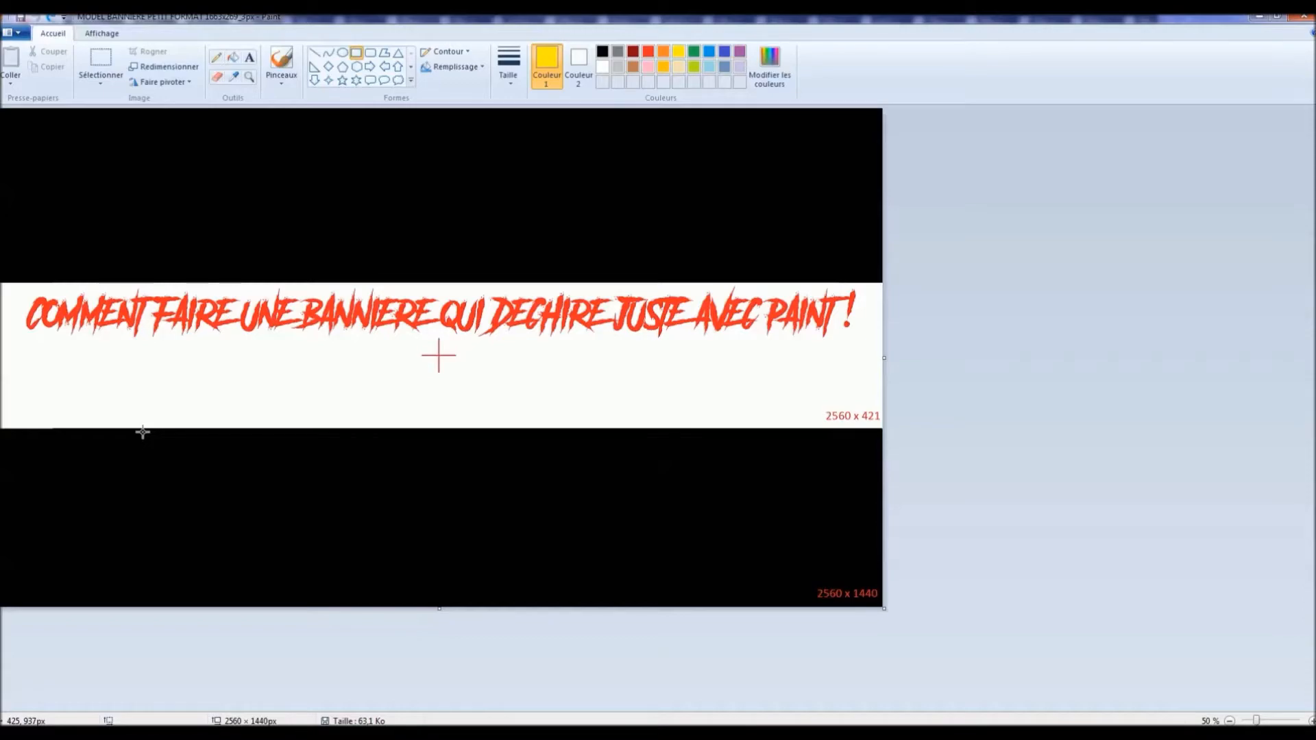
Step: Switch to the browser, open the hands-holding-gamepad image from the "pictogramme jeux vidéo" results in its own tab, and copy it
{"action": "key", "text": "alt+Tab"}
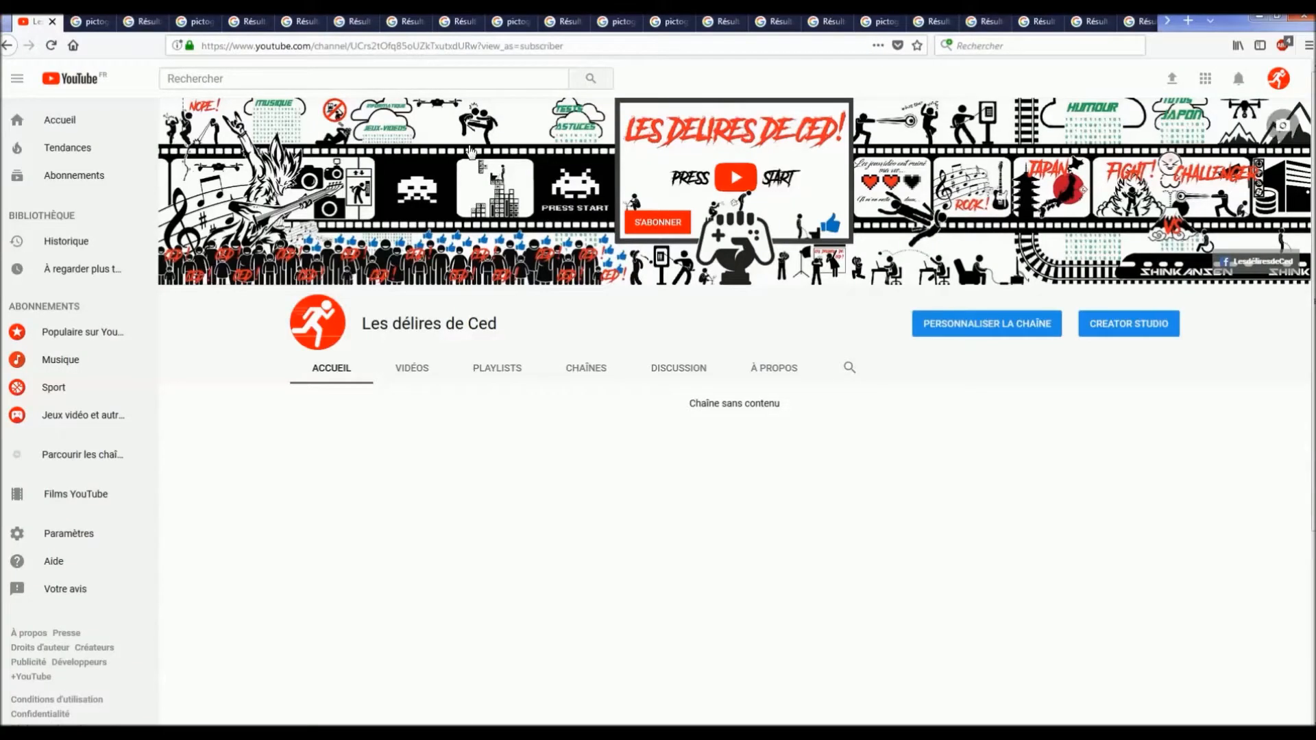
{"action": "key", "text": "ctrl+Tab"}
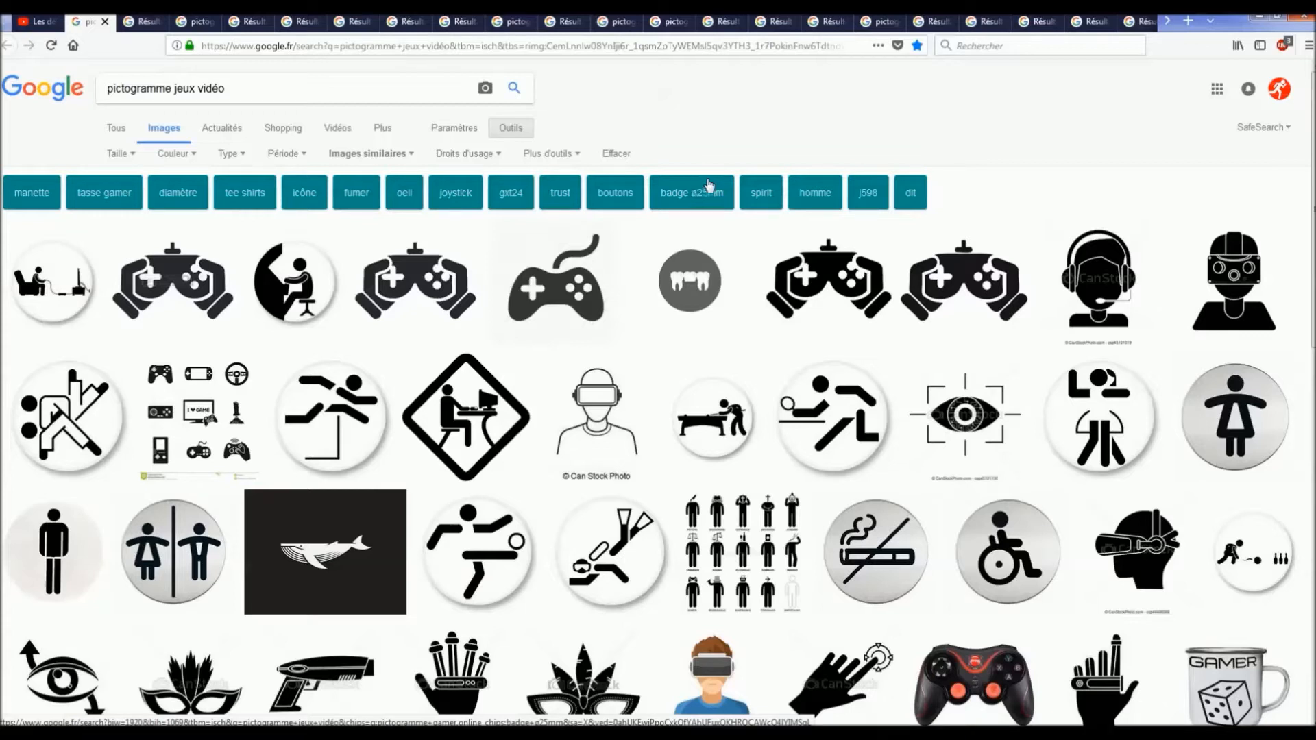
{"action": "left_click", "coordinate": [292, 89]}
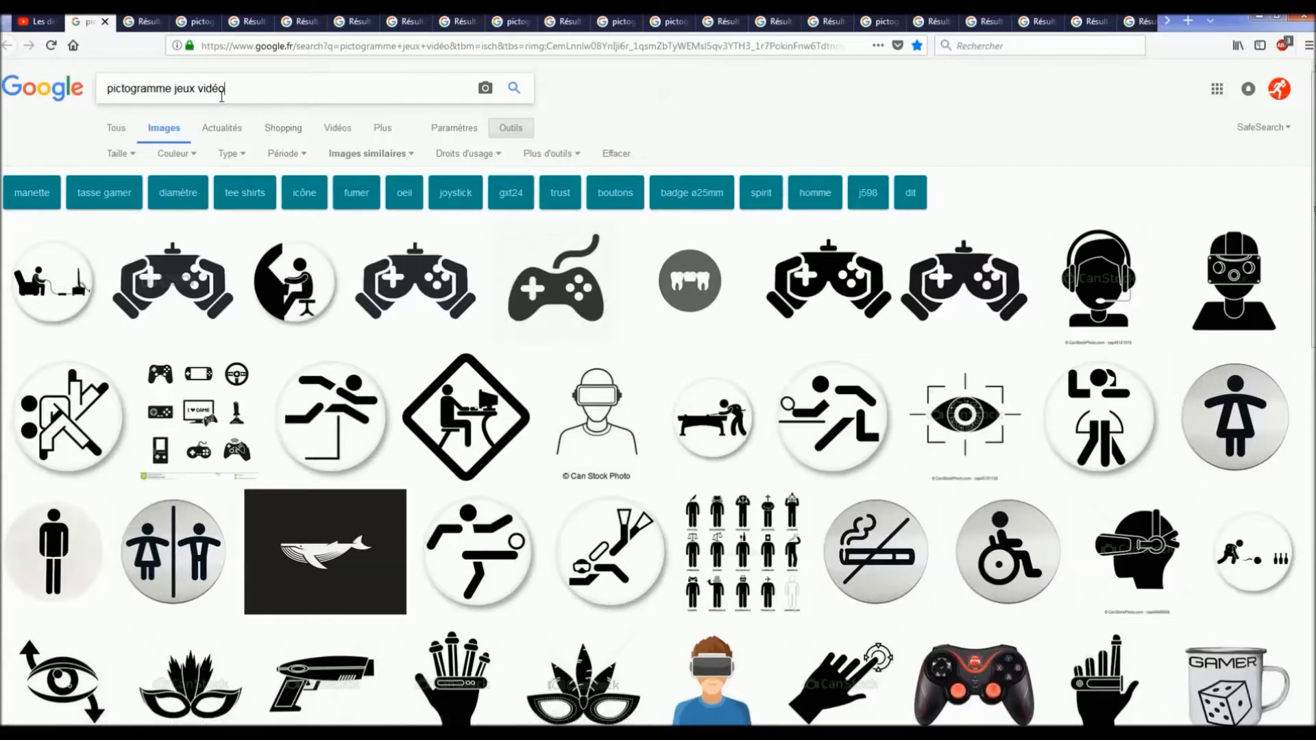
{"action": "triple_click", "coordinate": [110, 90]}
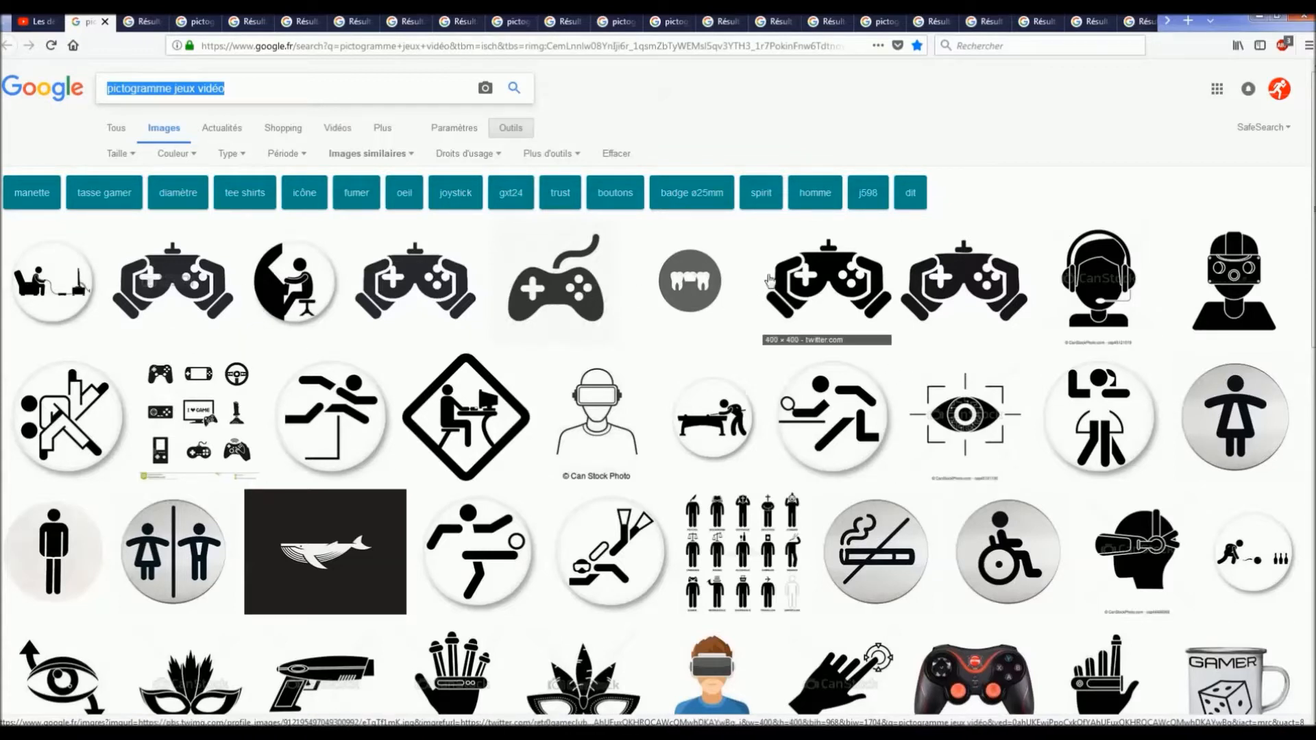
{"action": "middle_click", "coordinate": [817, 288]}
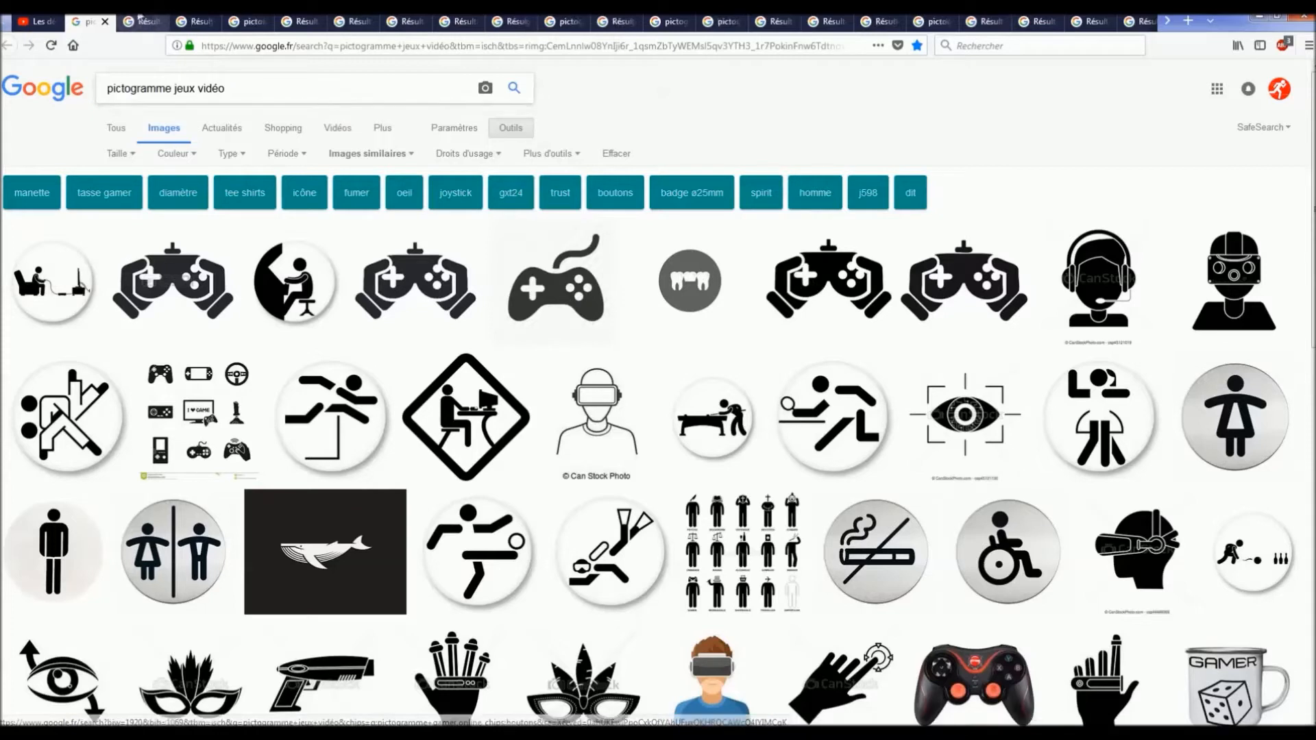
{"action": "left_click", "coordinate": [165, 20]}
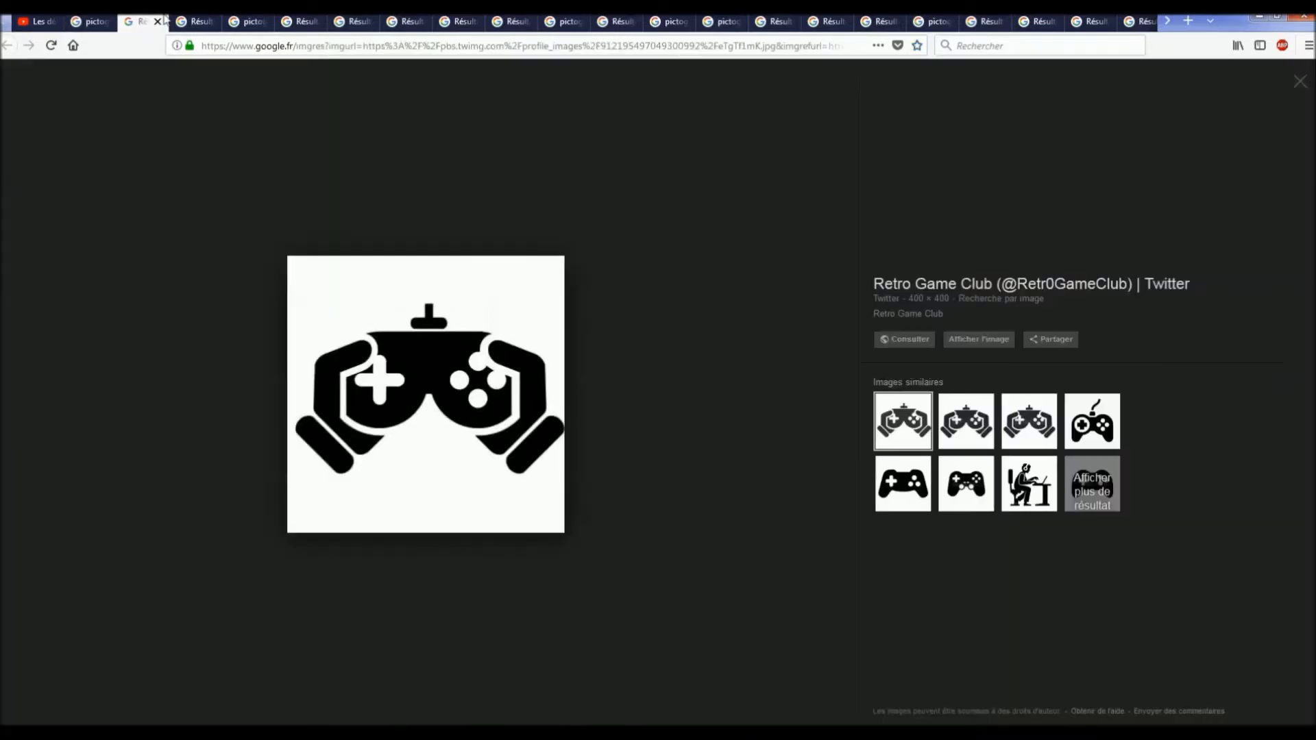
{"action": "right_click", "coordinate": [400, 373]}
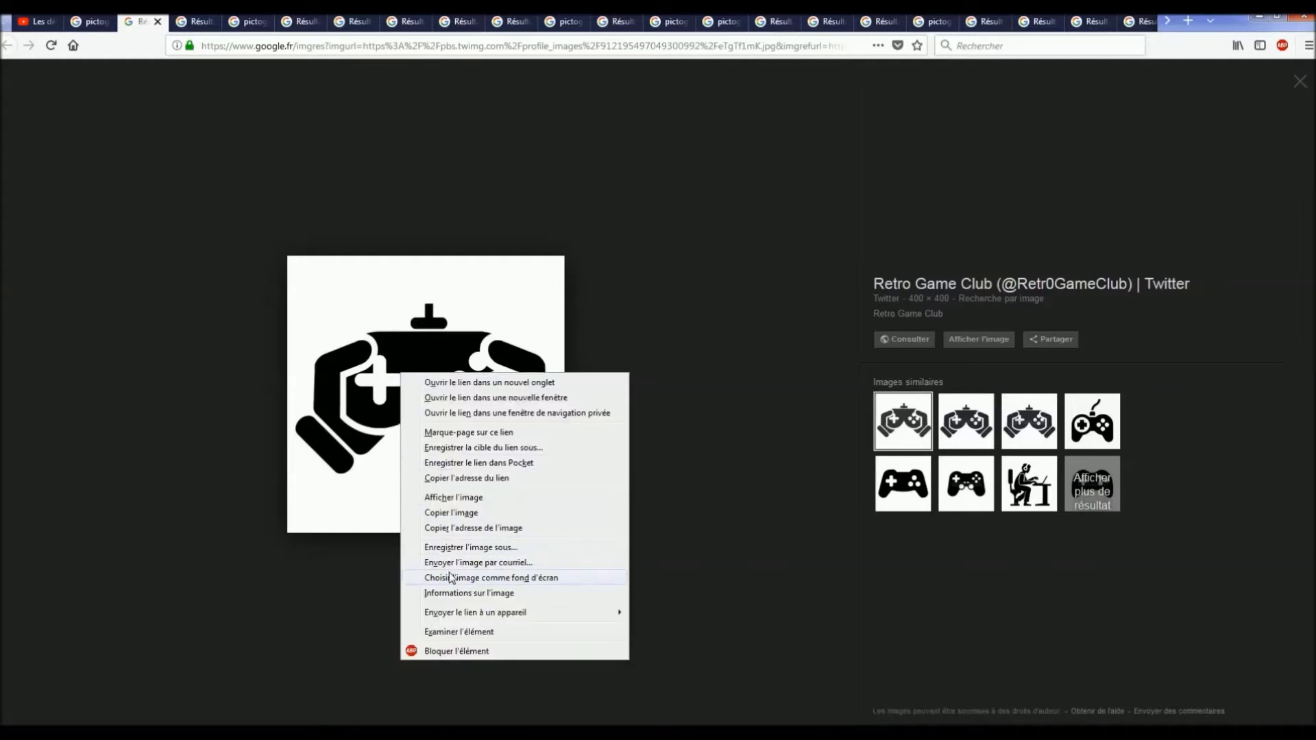
{"action": "left_click", "coordinate": [464, 514]}
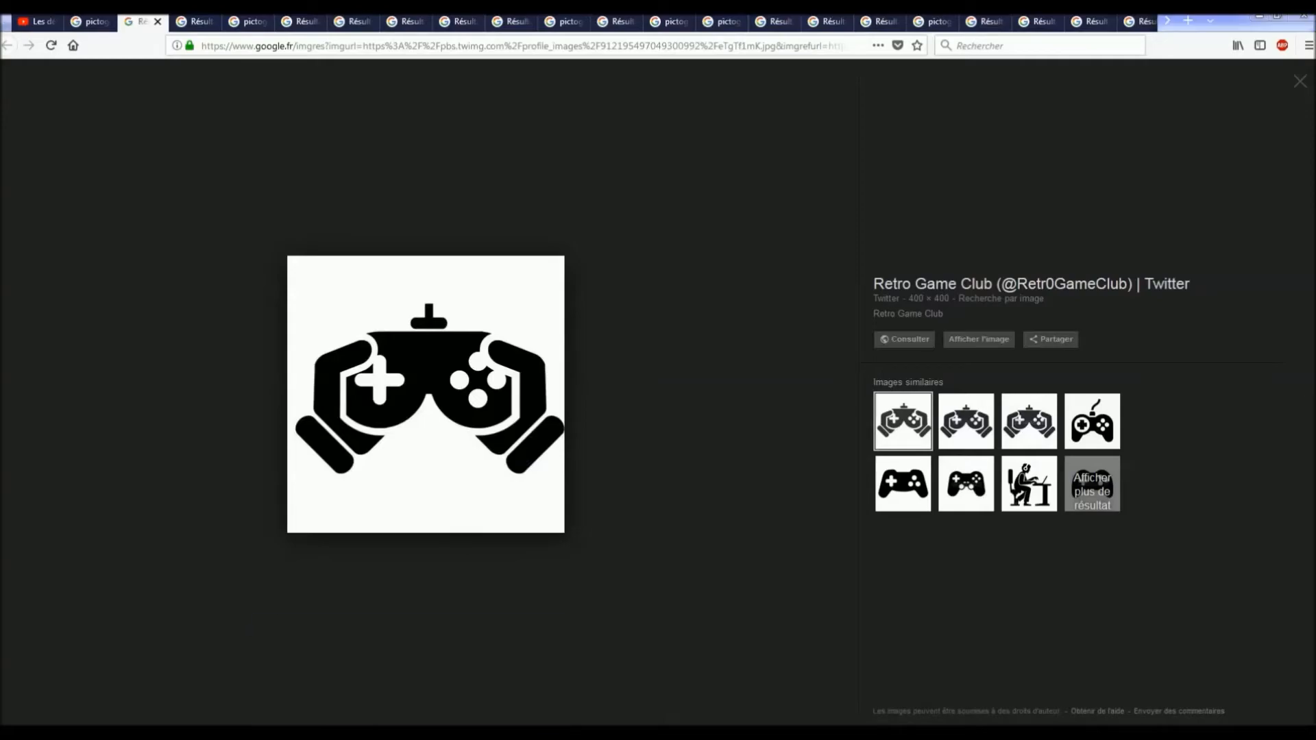
Step: Switch to the LES DELIRES DE CED sheet in Paint and paste the gamepad image into the blank area below the music notes
{"action": "mouse_move", "coordinate": [409, 732]}
{"action": "mouse_move", "coordinate": [458, 698]}
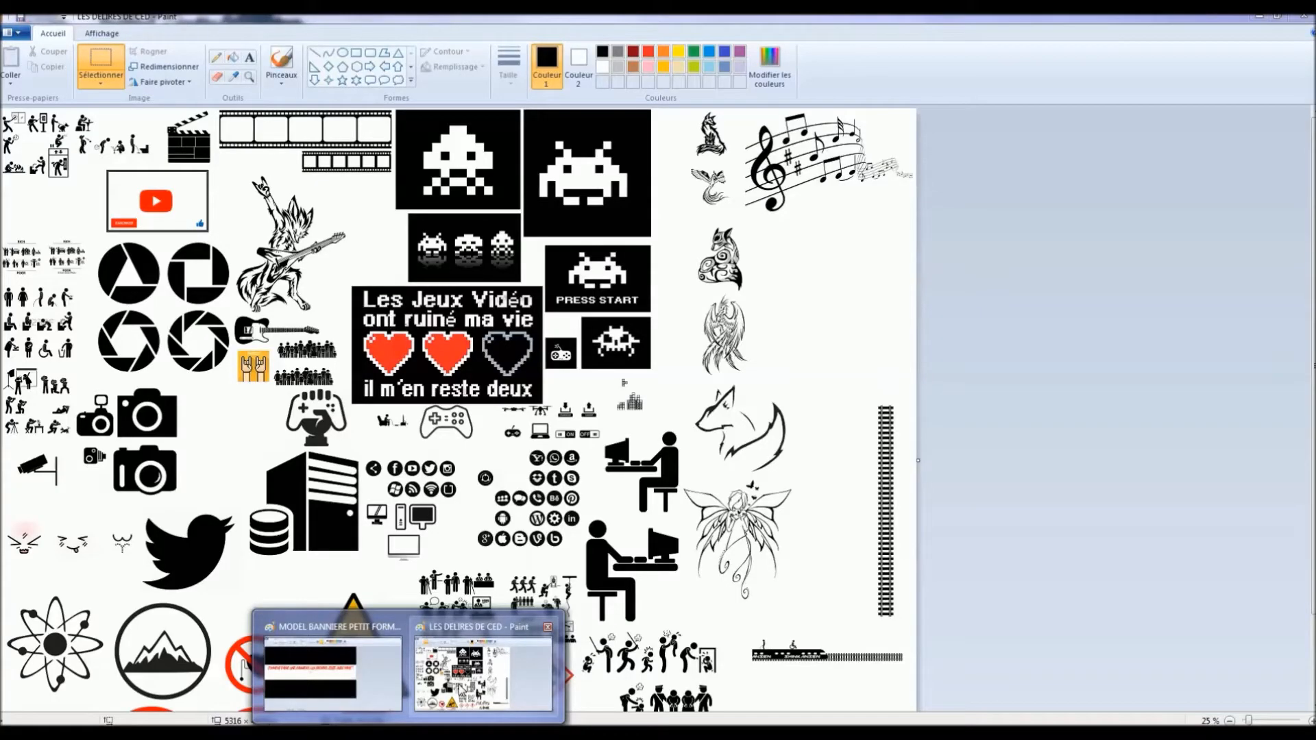
{"action": "left_click", "coordinate": [459, 685]}
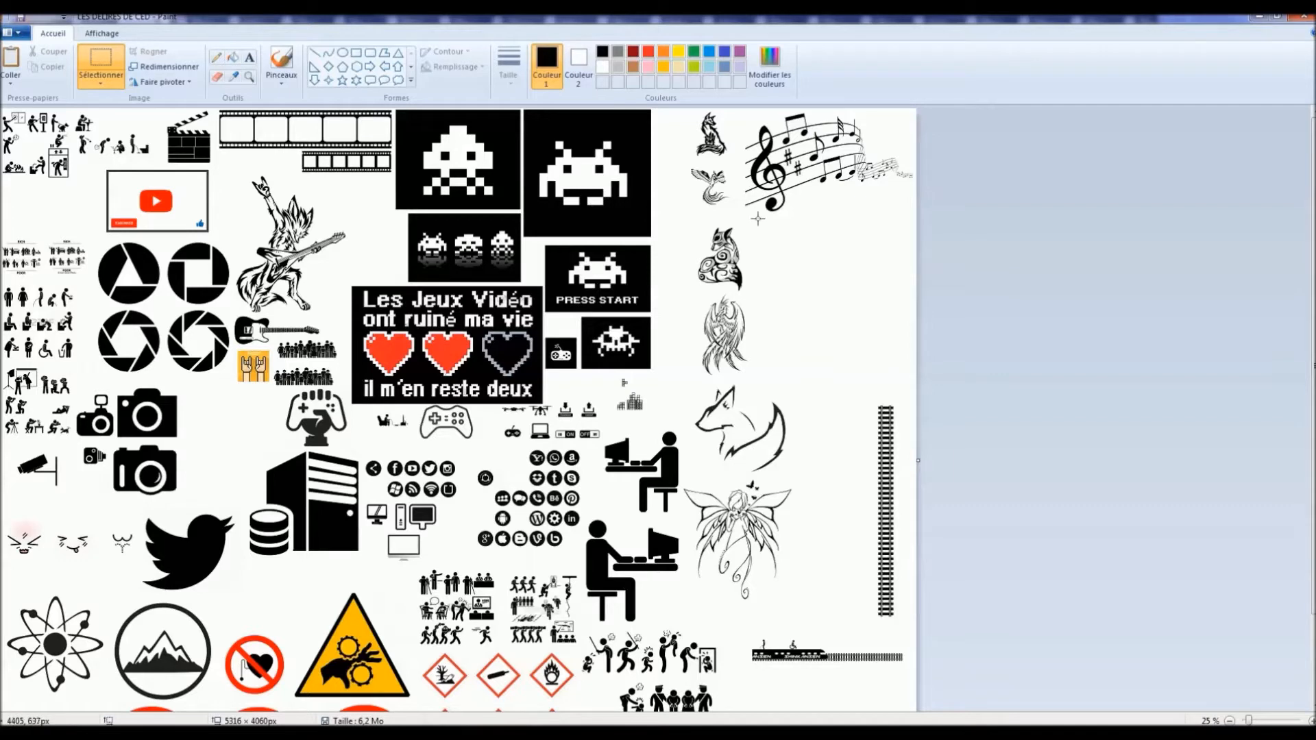
{"action": "key", "text": "ctrl+v"}
{"action": "left_click_drag", "start_coordinate": [41, 148], "coordinate": [777, 408]}
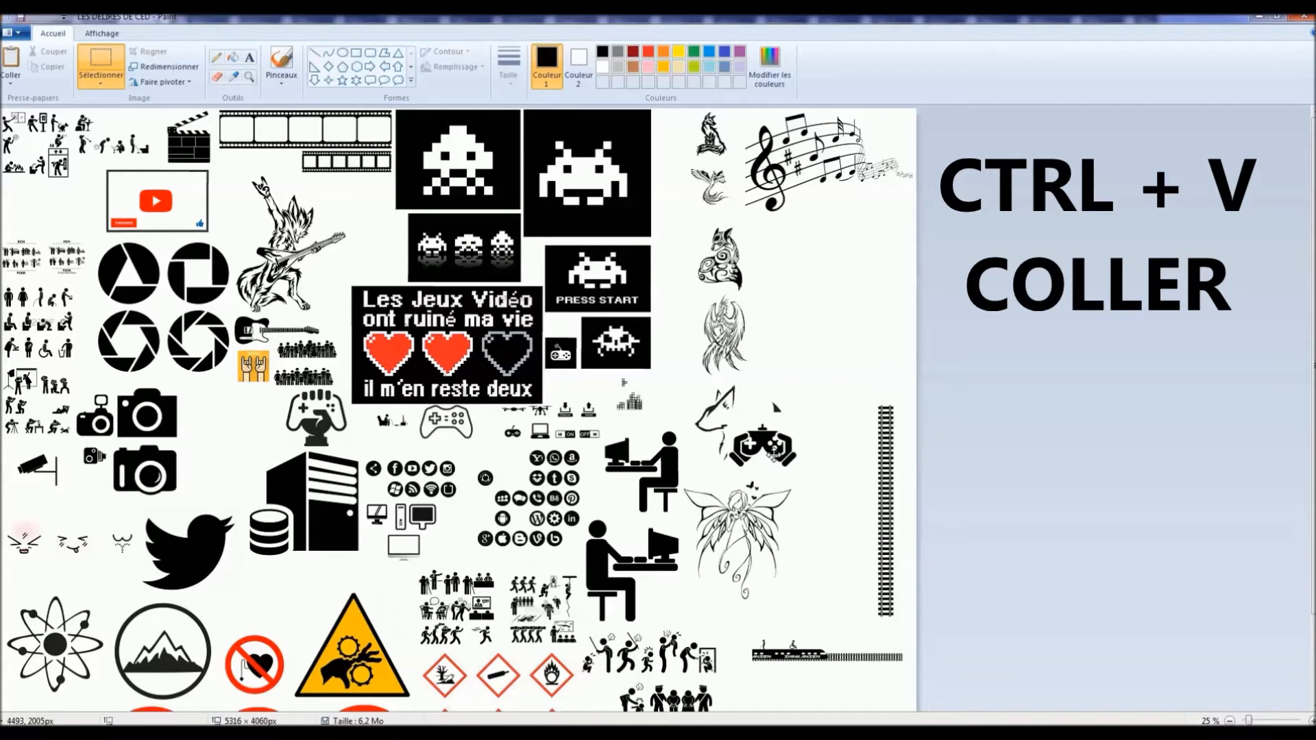
{"action": "left_click_drag", "start_coordinate": [777, 408], "coordinate": [777, 409]}
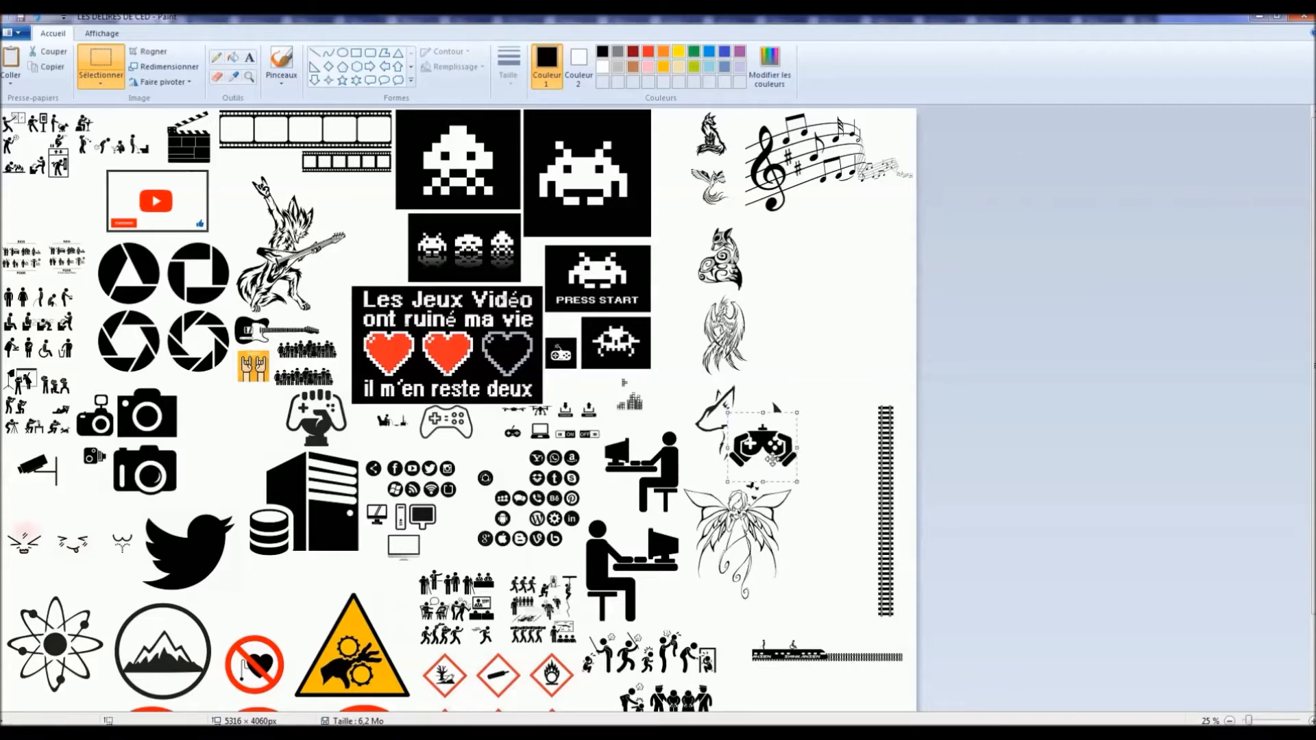
{"action": "key", "text": "ctrl+c"}
{"action": "left_click_drag", "start_coordinate": [755, 455], "coordinate": [848, 270]}
{"action": "left_click", "coordinate": [853, 353]}
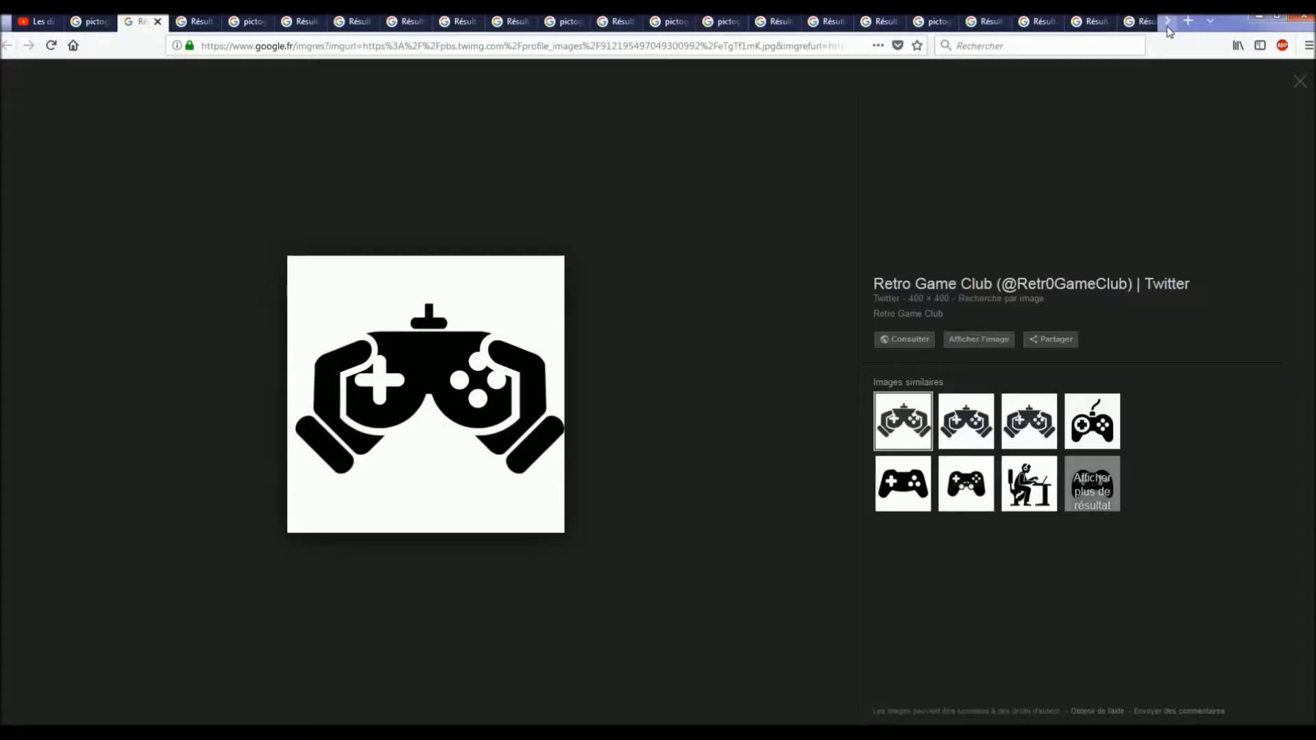
Step: Switch to the browser and look through the open pictogram tabs, including the stick-figure poses, the computer icons and the monitor image
{"action": "left_click", "coordinate": [1163, 25]}
{"action": "left_click", "coordinate": [1165, 24]}
{"action": "left_click", "coordinate": [1165, 25]}
{"action": "left_click", "coordinate": [1166, 25]}
{"action": "left_click", "coordinate": [1165, 25]}
{"action": "left_click", "coordinate": [1166, 25]}
{"action": "left_click", "coordinate": [1165, 25]}
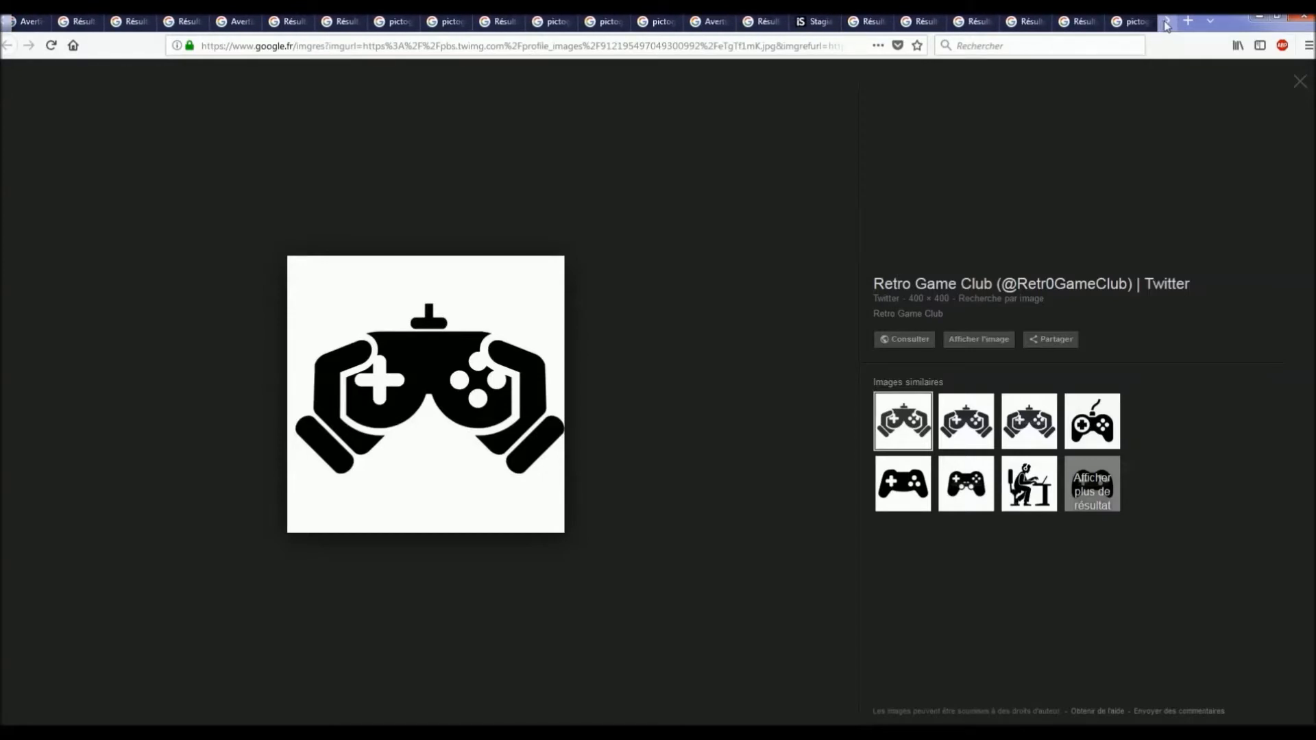
{"action": "left_click", "coordinate": [1165, 25]}
{"action": "left_click", "coordinate": [1165, 25]}
{"action": "left_click", "coordinate": [1166, 25]}
{"action": "left_click", "coordinate": [1165, 24]}
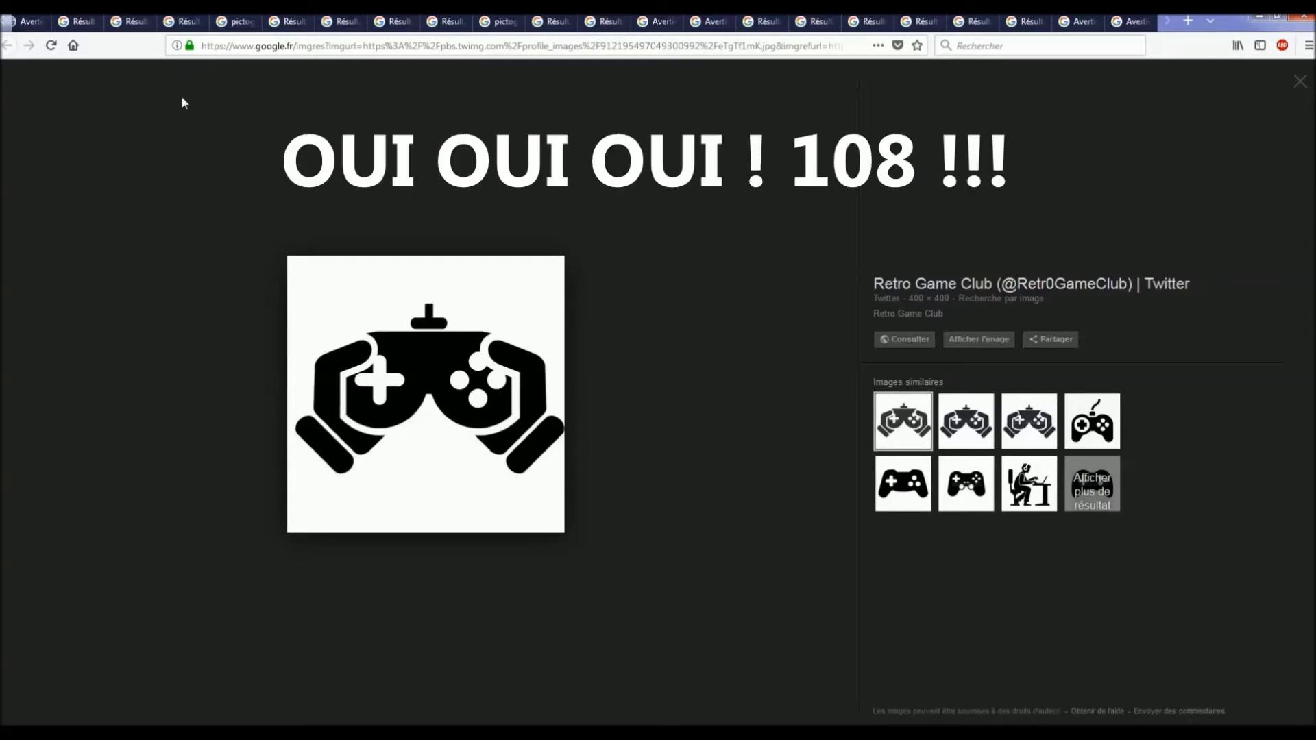
{"action": "left_click", "coordinate": [393, 21]}
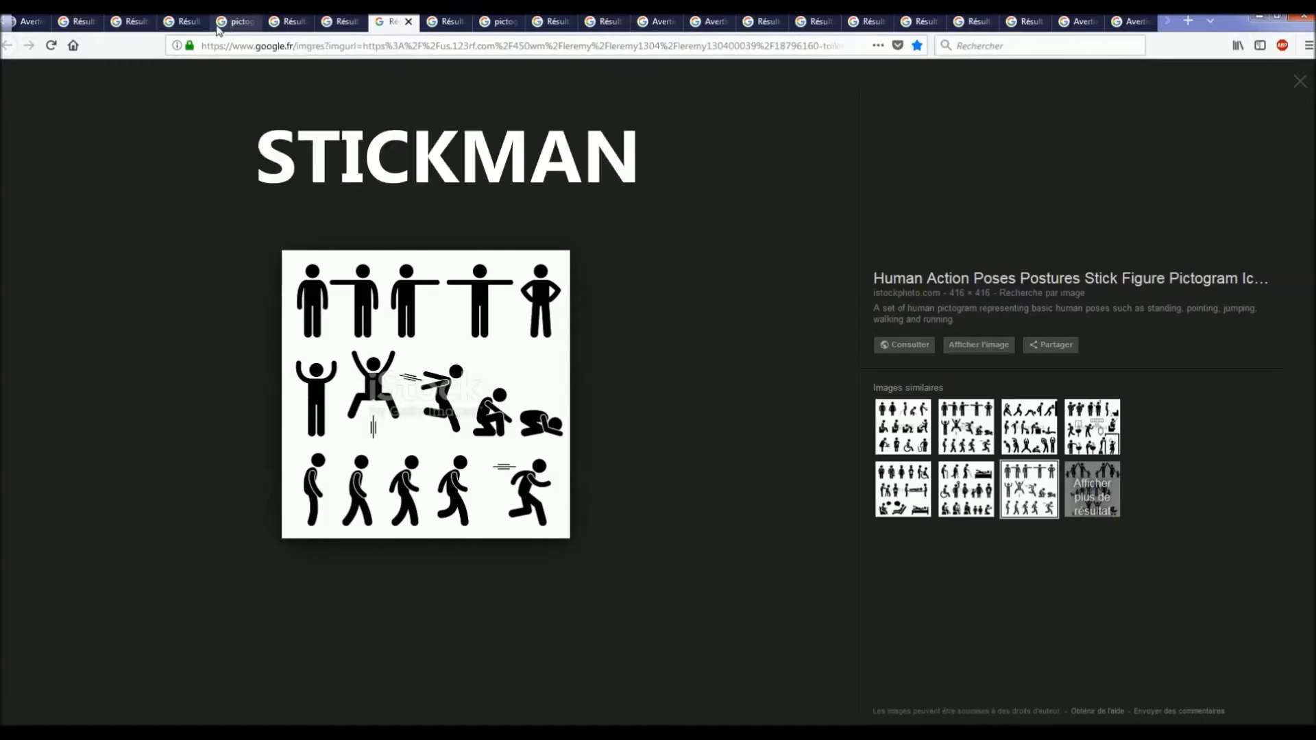
{"action": "left_click", "coordinate": [226, 23]}
{"action": "scroll", "coordinate": [306, 205], "scroll_direction": "down", "scroll_amount": 4}
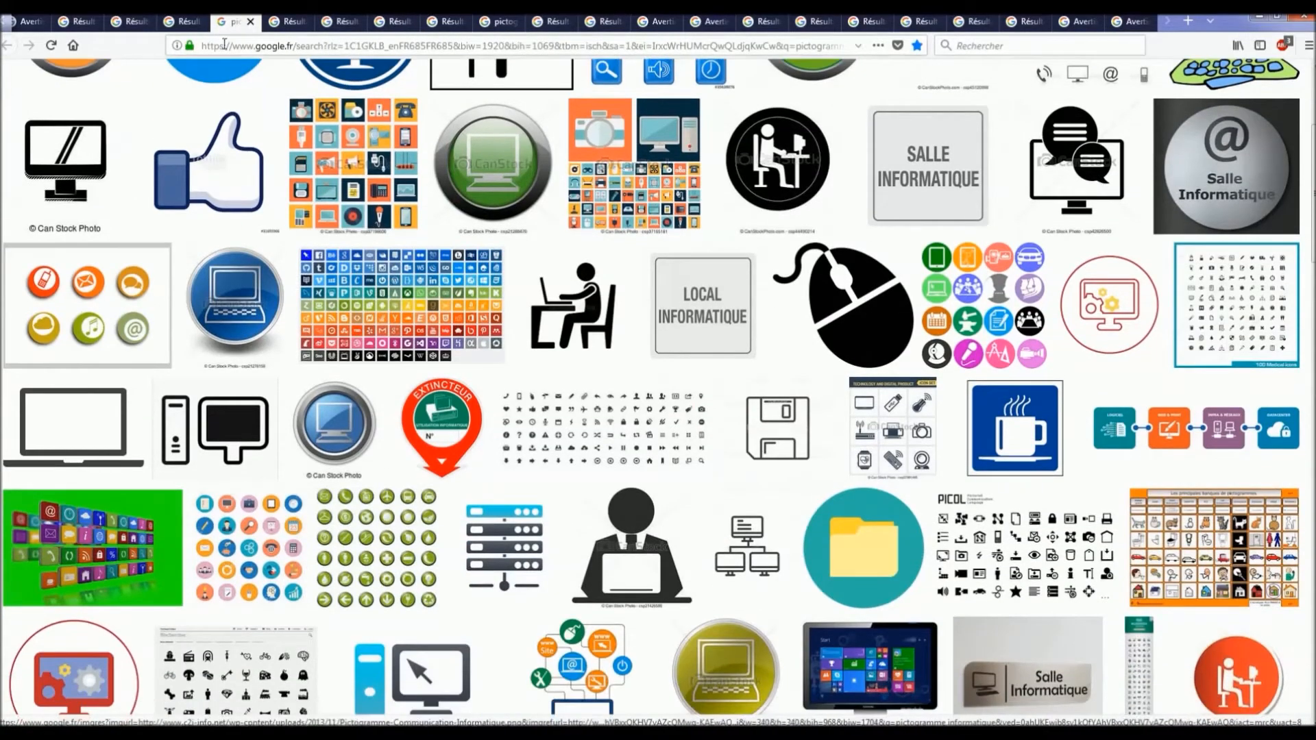
{"action": "left_click", "coordinate": [182, 22]}
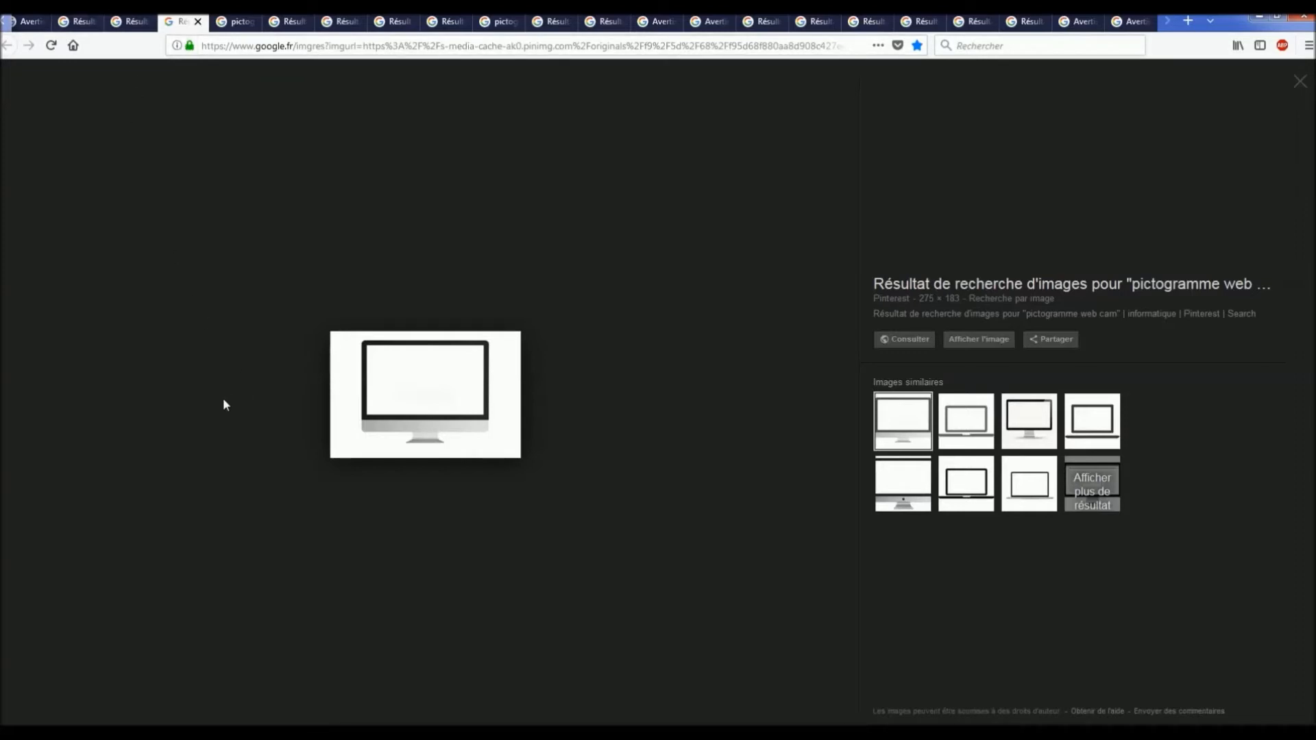
Step: Switch back to the LES DELIRES DE CED sheet in Paint and examine the collected pictograms, ending on the YouTube screen graphic at 100 %
{"action": "key", "text": "alt+Tab"}
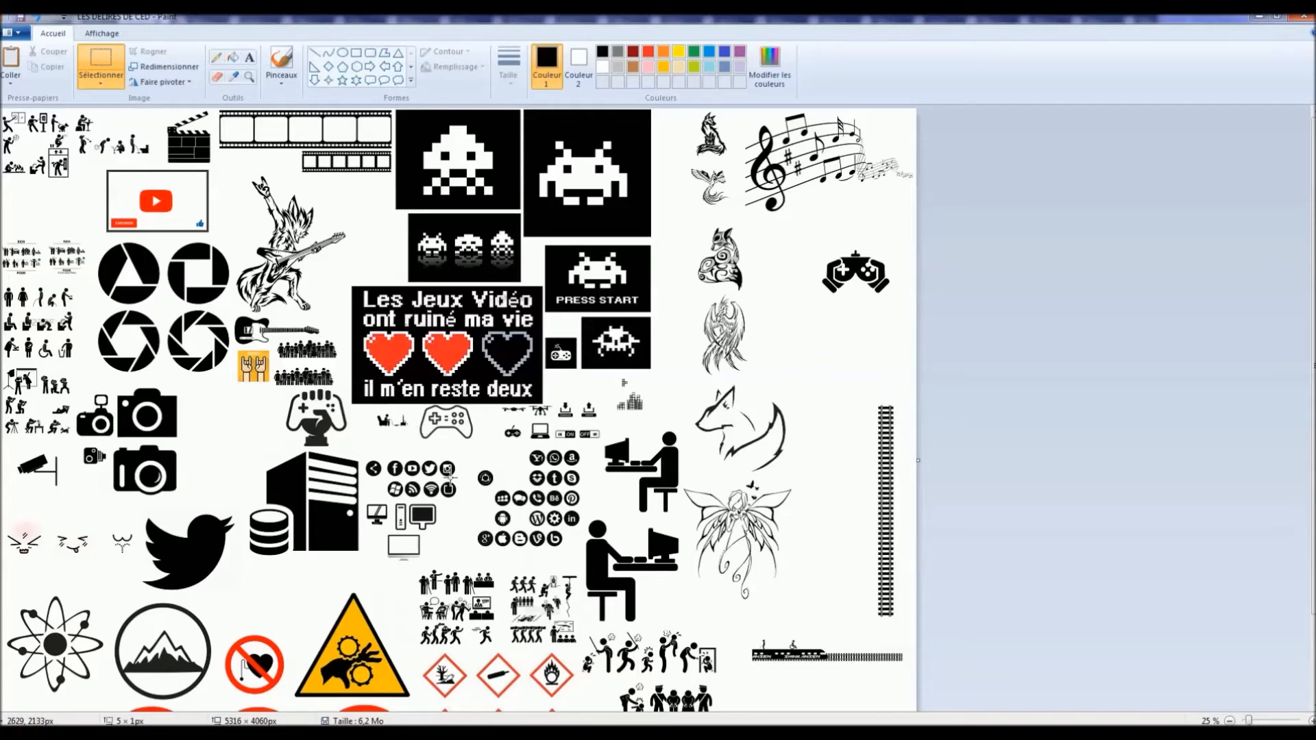
{"action": "scroll", "coordinate": [292, 591], "scroll_direction": "down", "scroll_amount": 3}
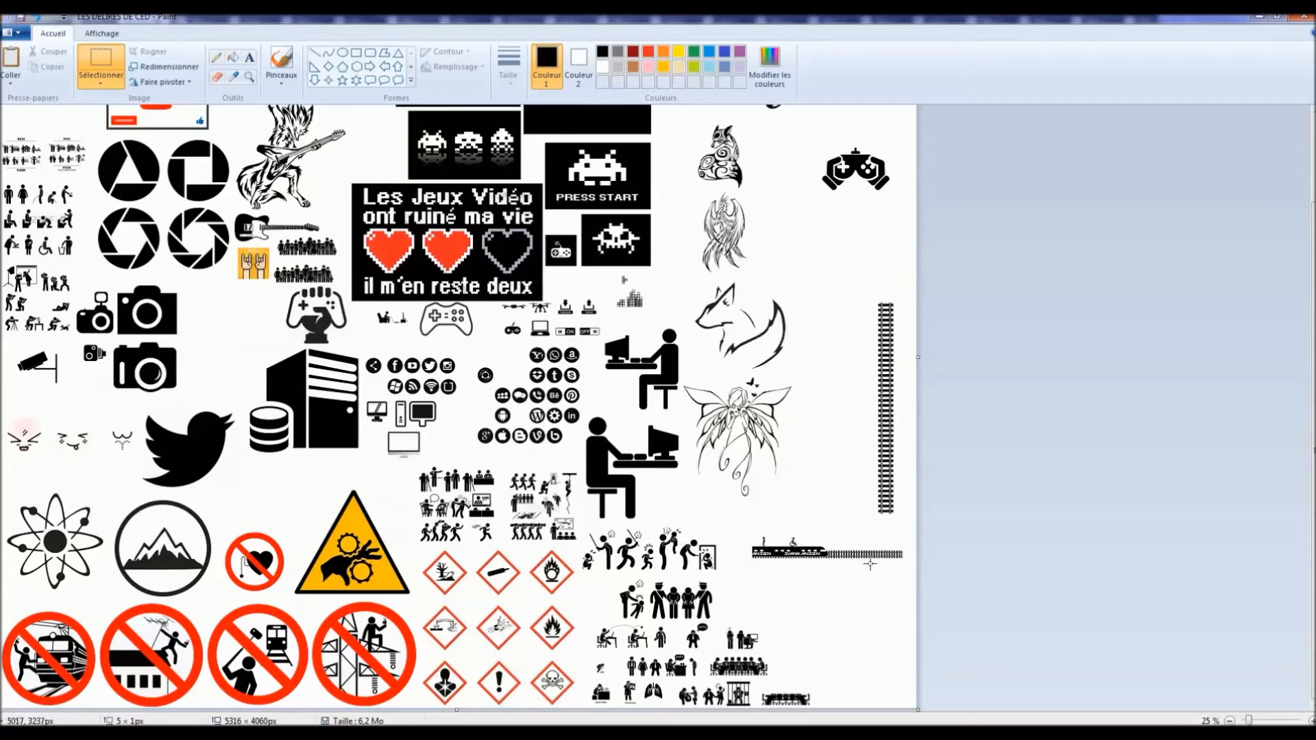
{"action": "scroll", "coordinate": [247, 342], "scroll_direction": "up", "scroll_amount": 3}
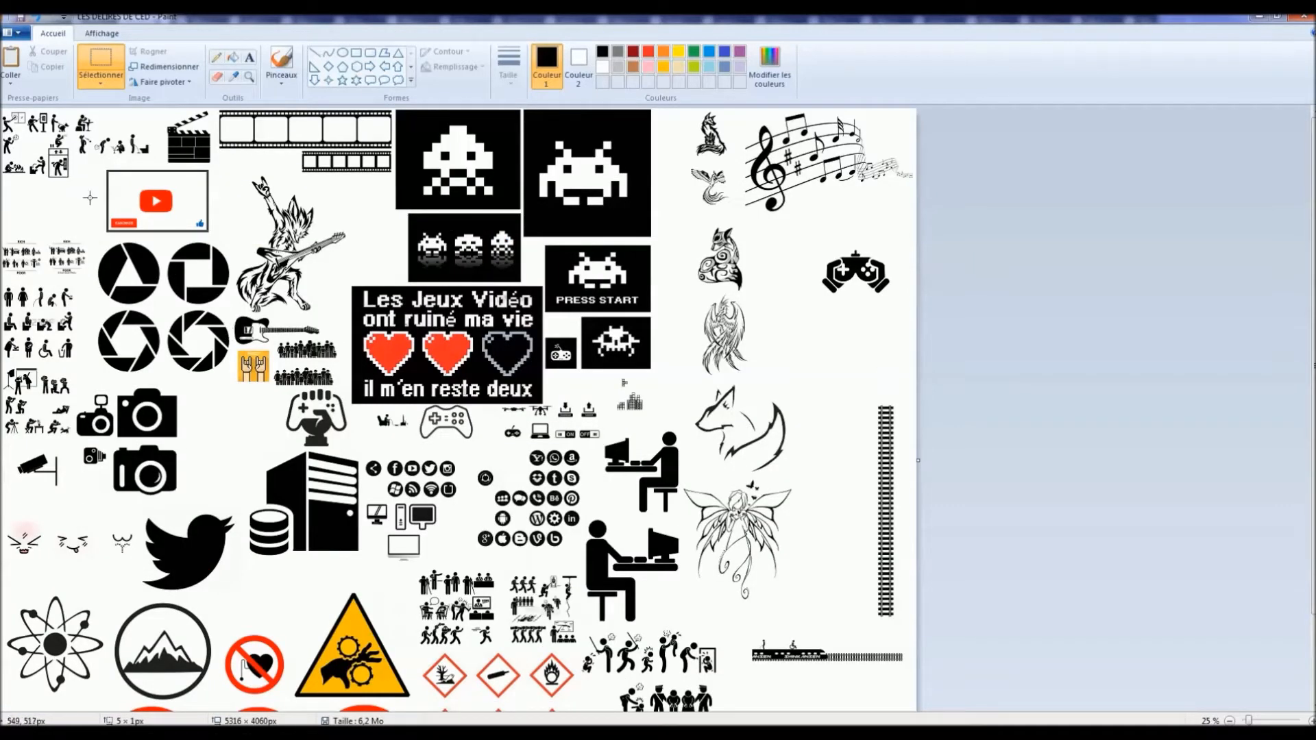
{"action": "scroll", "coordinate": [88, 200], "scroll_direction": "up", "scroll_amount": 2}
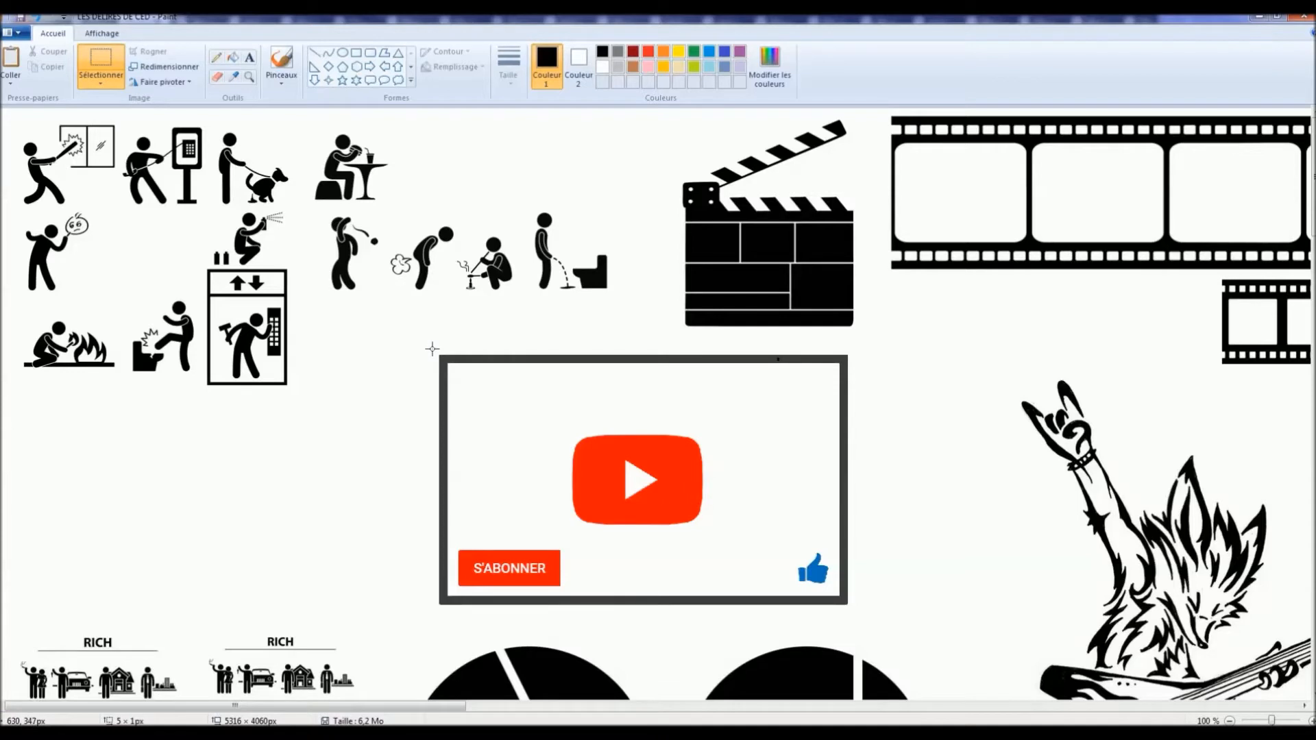
{"action": "left_click_drag", "start_coordinate": [432, 349], "coordinate": [854, 610]}
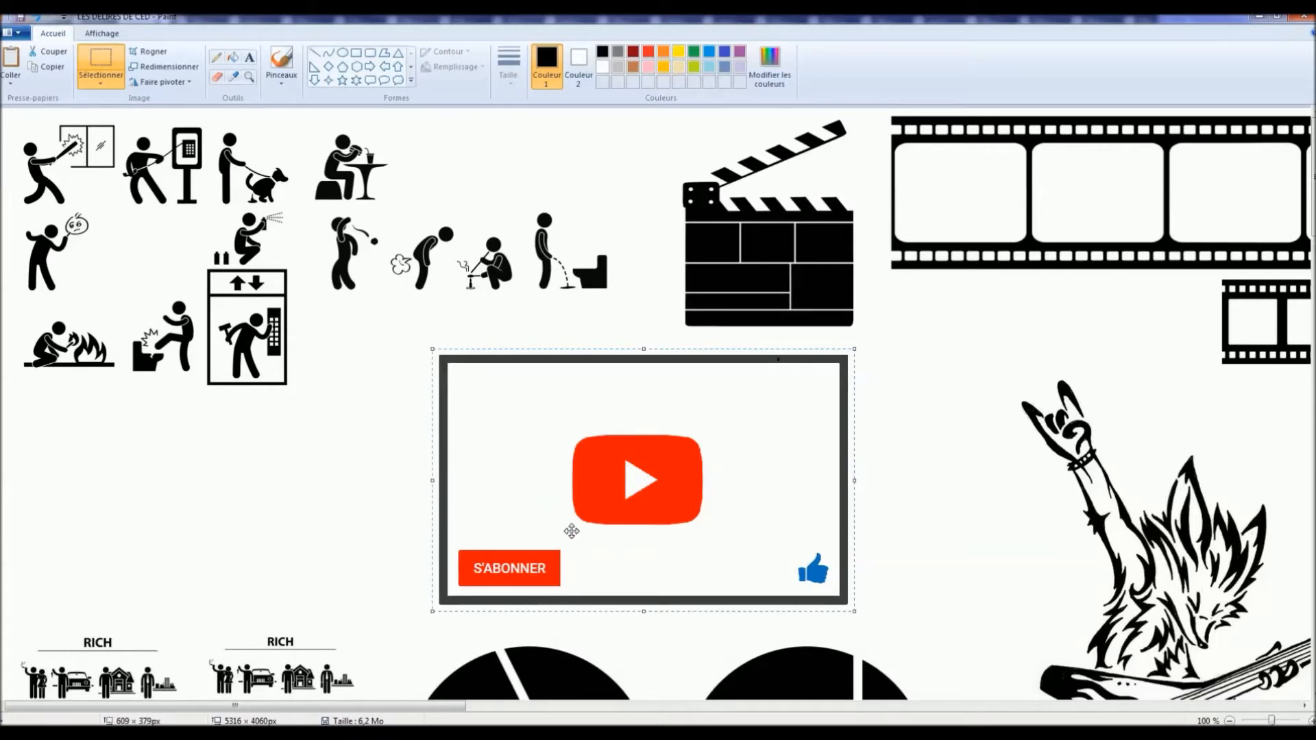
{"action": "left_click", "coordinate": [911, 558]}
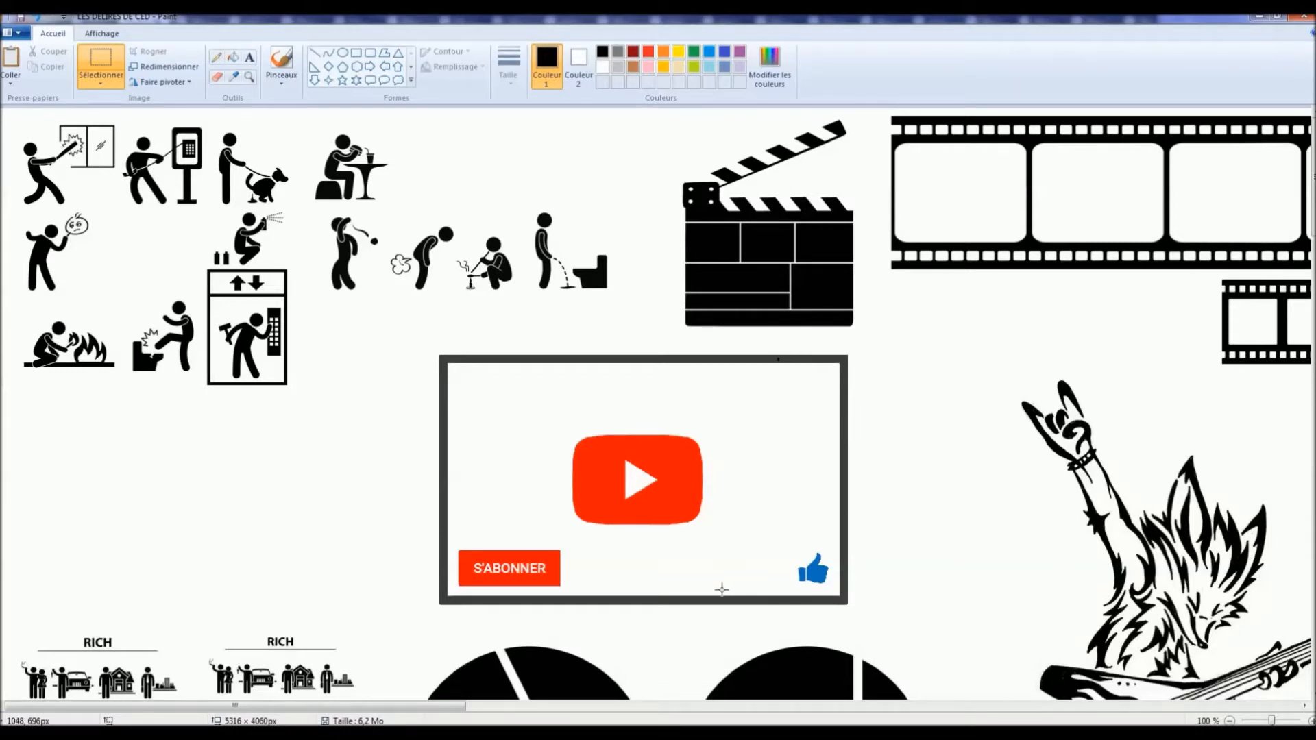
{"action": "left_click", "coordinate": [94, 48]}
{"action": "left_click_drag", "start_coordinate": [382, 215], "coordinate": [455, 303]}
{"action": "left_click", "coordinate": [557, 325]}
Step: Copy the framed YouTube screen graphic with a selection of about 627 × 390 px and paste it centred on the banner template's white strip
{"action": "left_click_drag", "start_coordinate": [426, 347], "coordinate": [859, 617]}
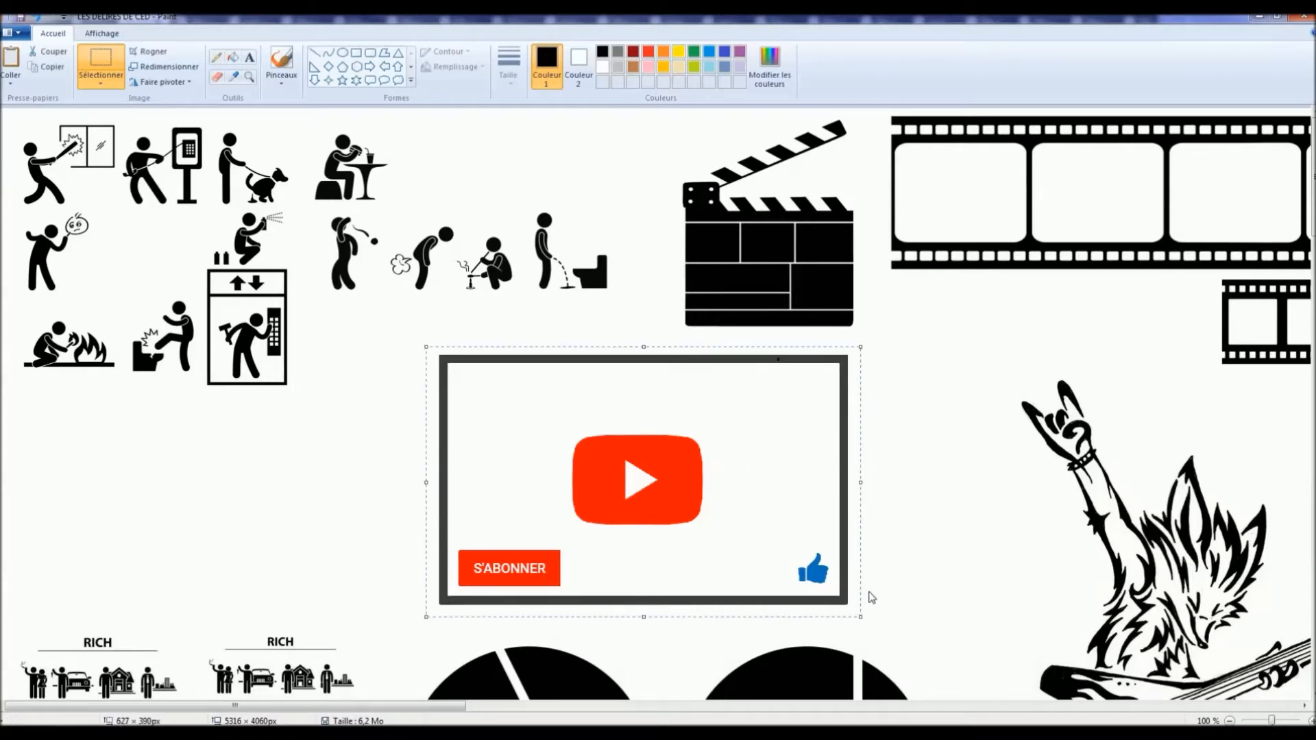
{"action": "mouse_move", "coordinate": [409, 734]}
{"action": "left_click", "coordinate": [310, 688]}
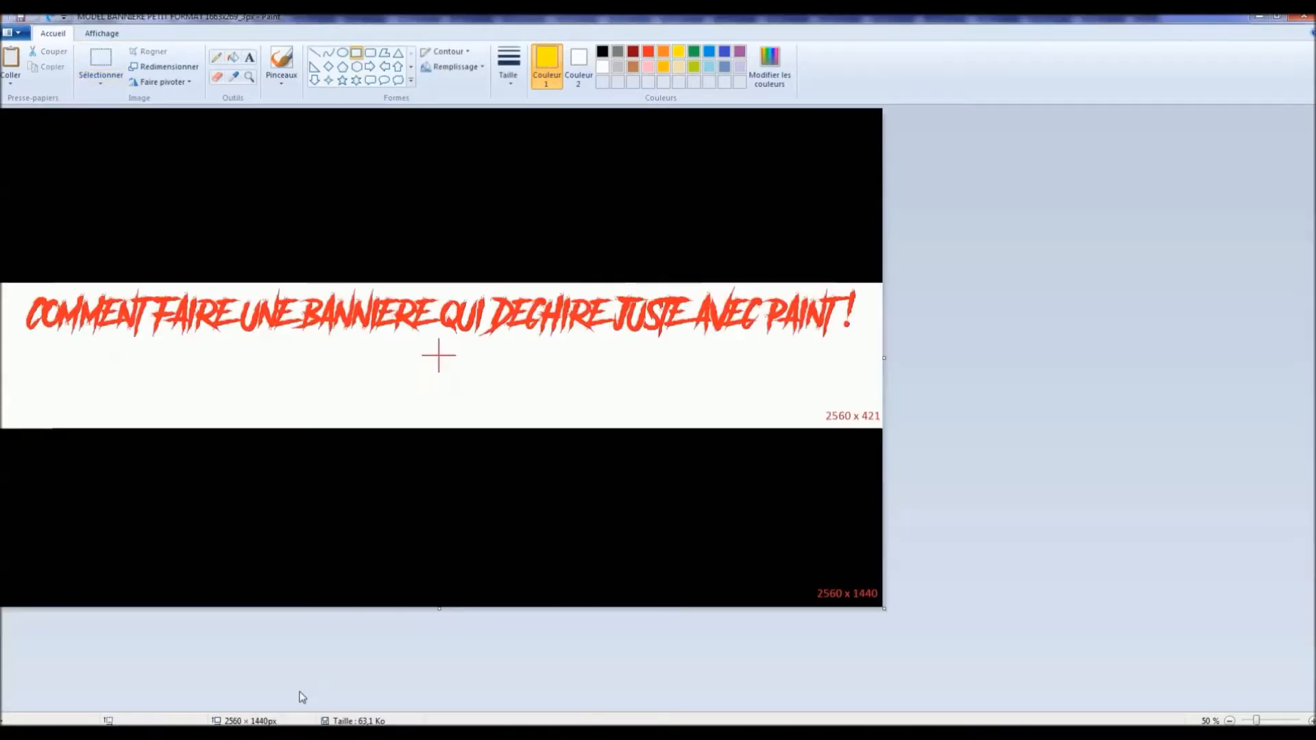
{"action": "key", "text": "ctrl+v"}
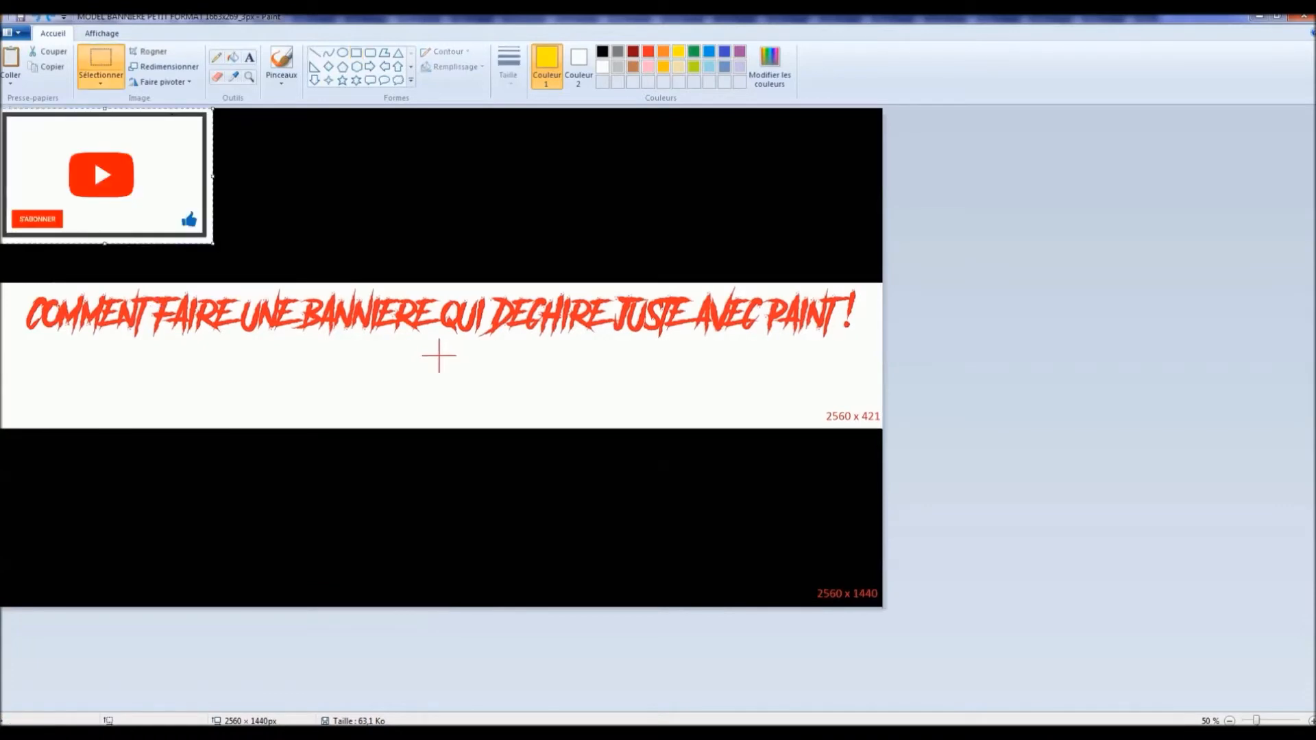
{"action": "left_click_drag", "start_coordinate": [93, 157], "coordinate": [421, 311]}
{"action": "left_click", "coordinate": [337, 356]}
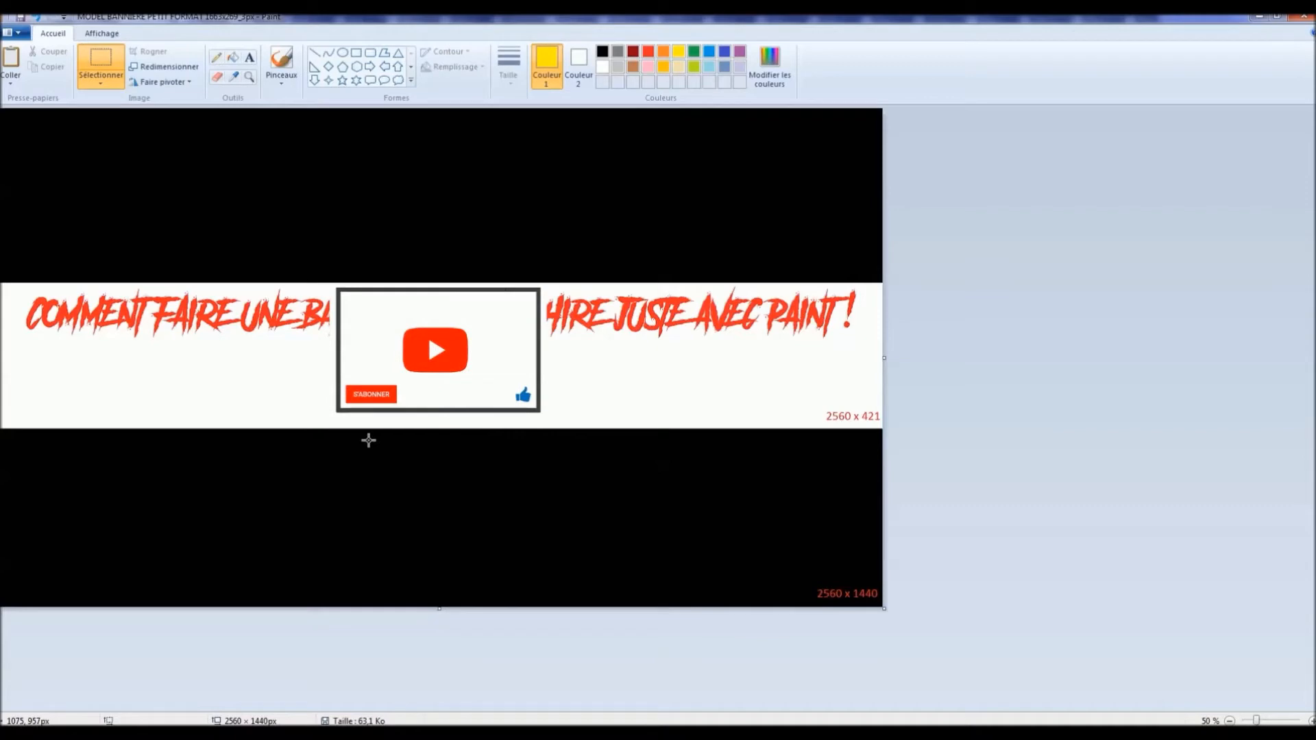
Step: Copy the guitar-playing fox from the LES DELIRES DE CED sheet with a selection of about 653 × 795 px and paste it onto the banner template
{"action": "key", "text": "alt+Tab"}
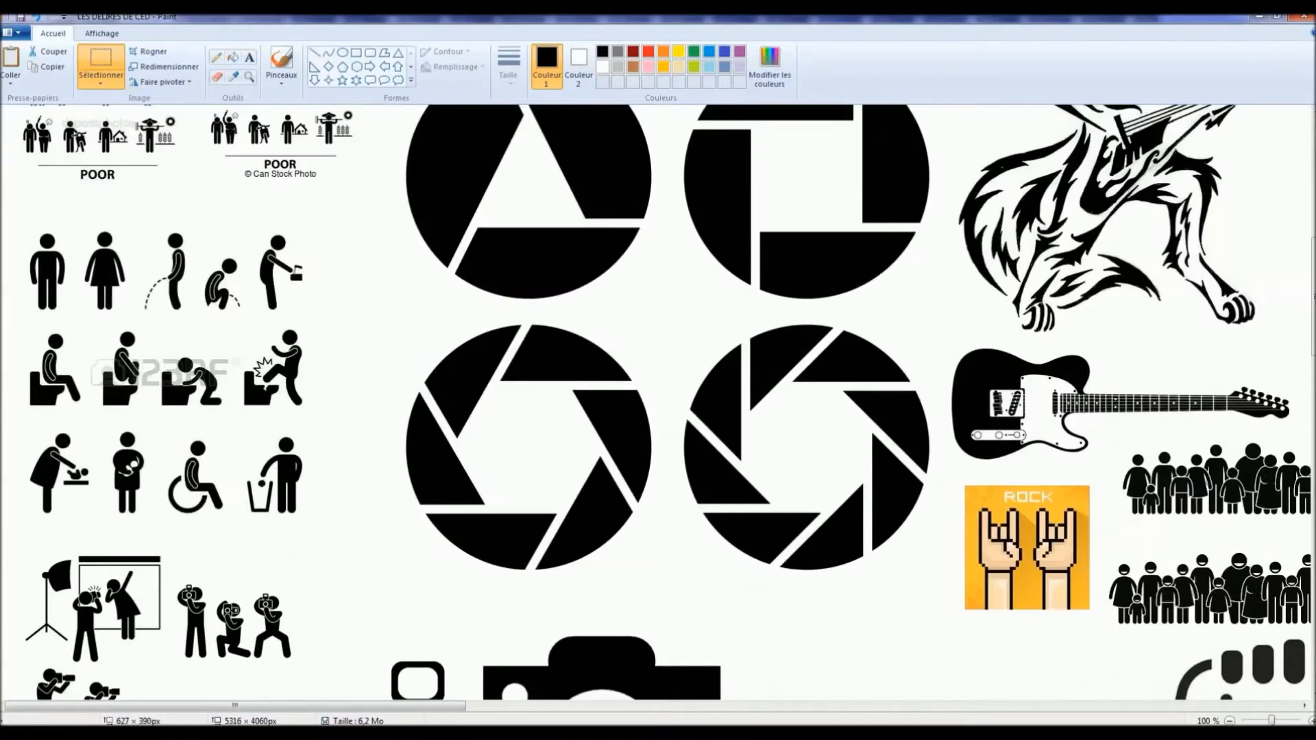
{"action": "left_click_drag", "start_coordinate": [309, 706], "coordinate": [555, 661]}
{"action": "scroll", "coordinate": [555, 660], "scroll_direction": "up", "scroll_amount": 2}
{"action": "scroll", "coordinate": [555, 660], "scroll_direction": "down", "scroll_amount": 2}
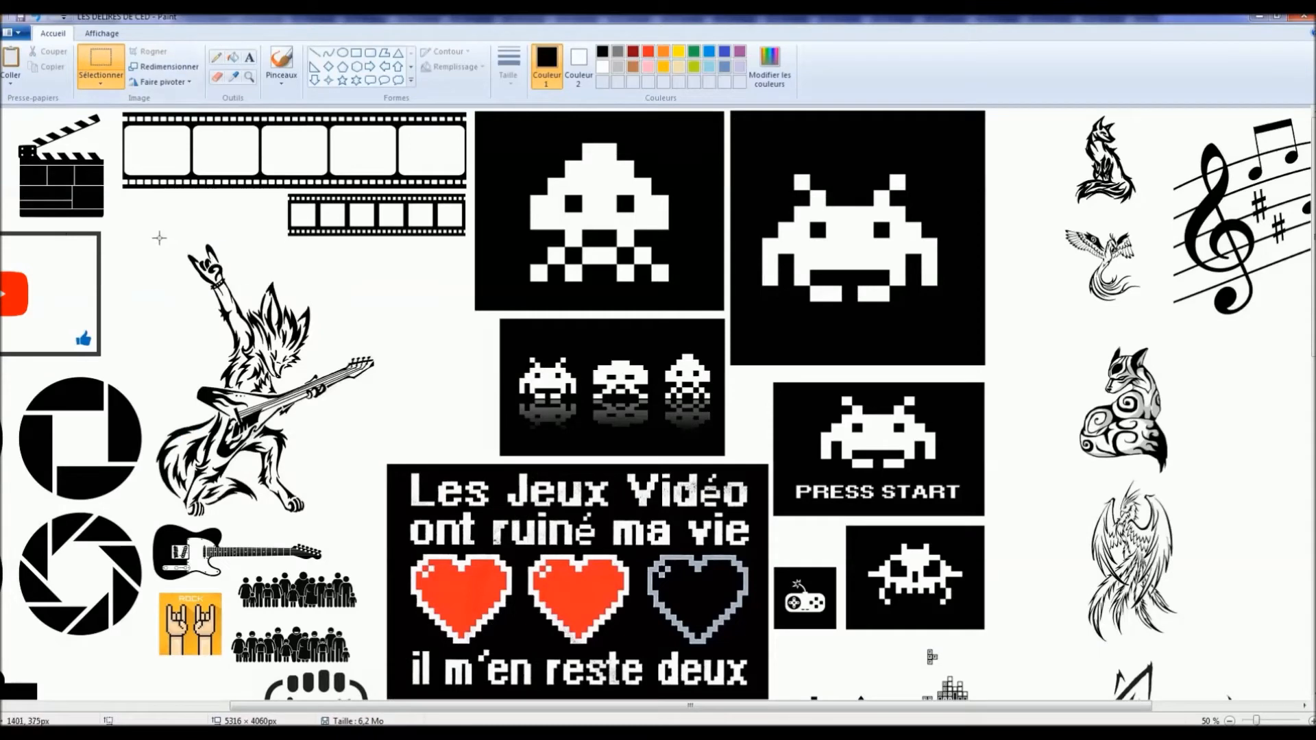
{"action": "mouse_move", "coordinate": [151, 515]}
{"action": "left_mouse_down"}
{"action": "mouse_move", "coordinate": [281, 519]}
{"action": "mouse_move", "coordinate": [380, 357]}
{"action": "mouse_move", "coordinate": [395, 236]}
{"action": "mouse_move", "coordinate": [376, 240]}
{"action": "left_mouse_up"}
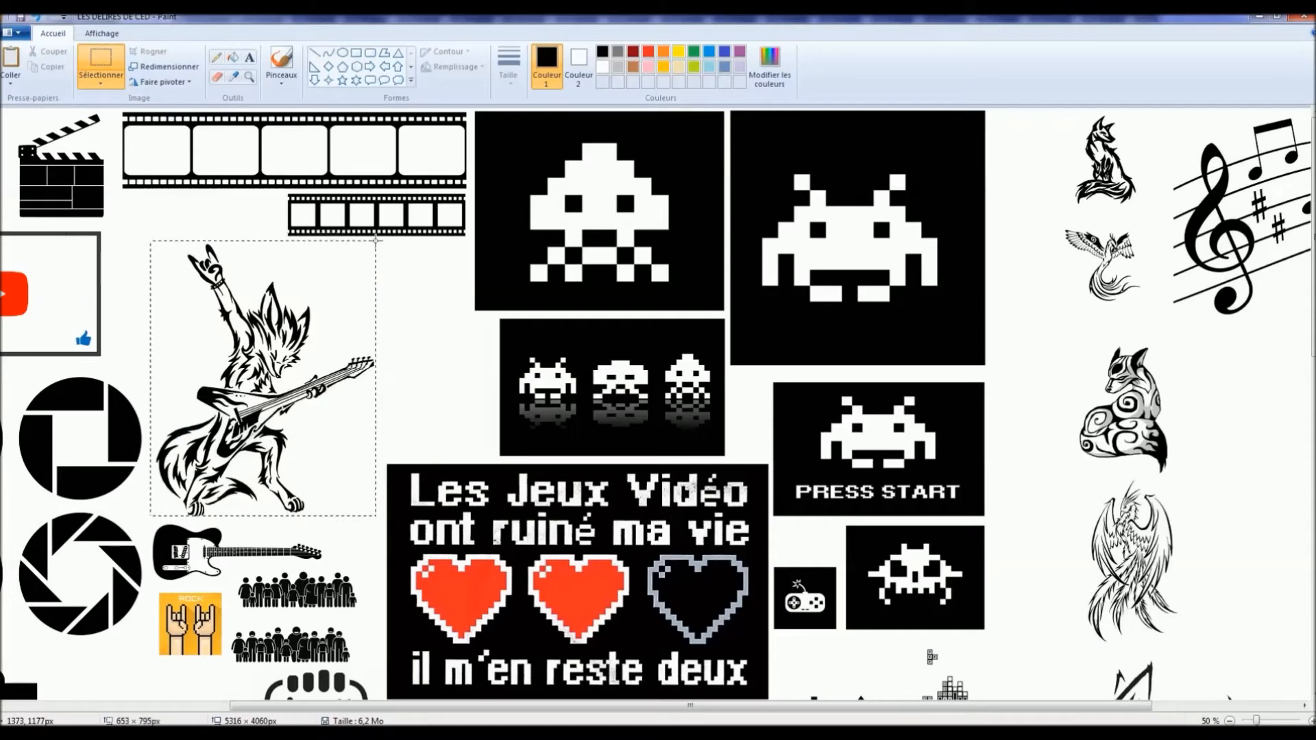
{"action": "key", "text": "alt+Tab"}
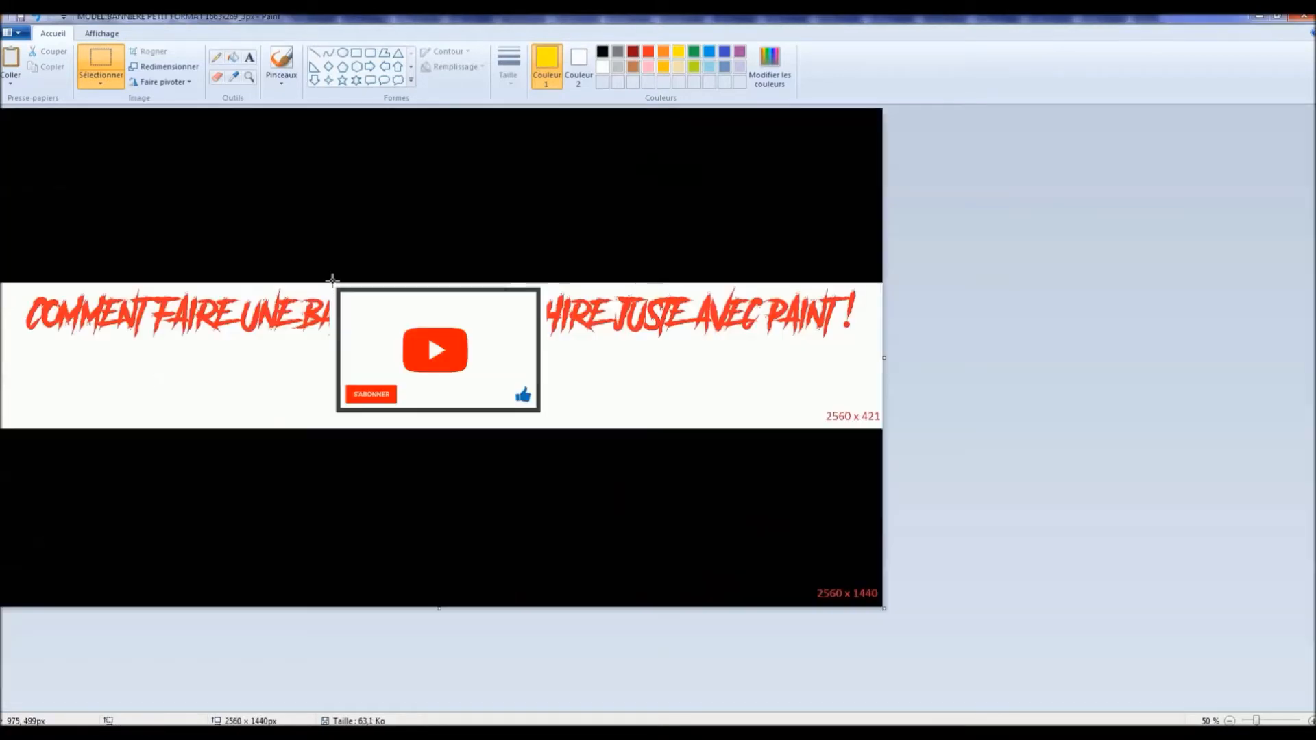
{"action": "key", "text": "ctrl+v"}
{"action": "left_click_drag", "start_coordinate": [42, 252], "coordinate": [79, 281]}
{"action": "left_click_drag", "start_coordinate": [179, 266], "coordinate": [160, 351]}
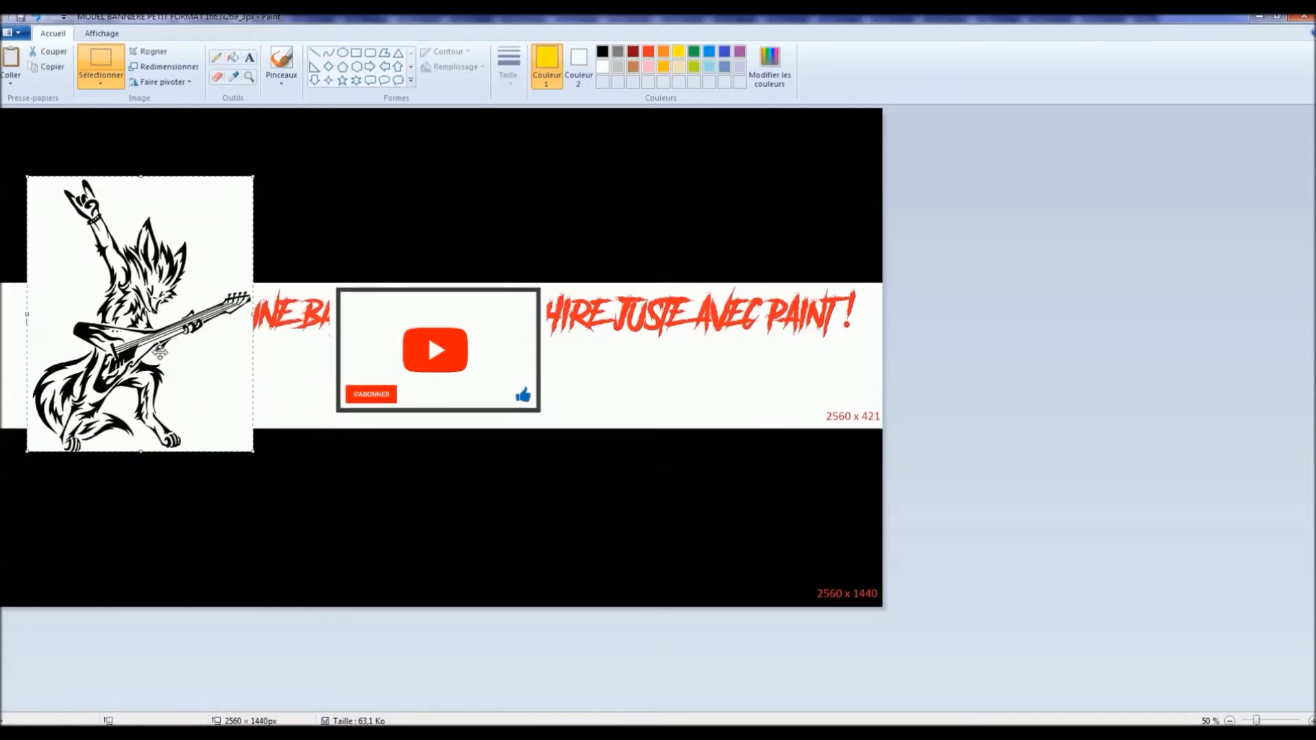
Step: Resize the pasted fox to 50 % with proportions kept and place it at the far left end of the white strip
{"action": "right_click", "coordinate": [173, 339]}
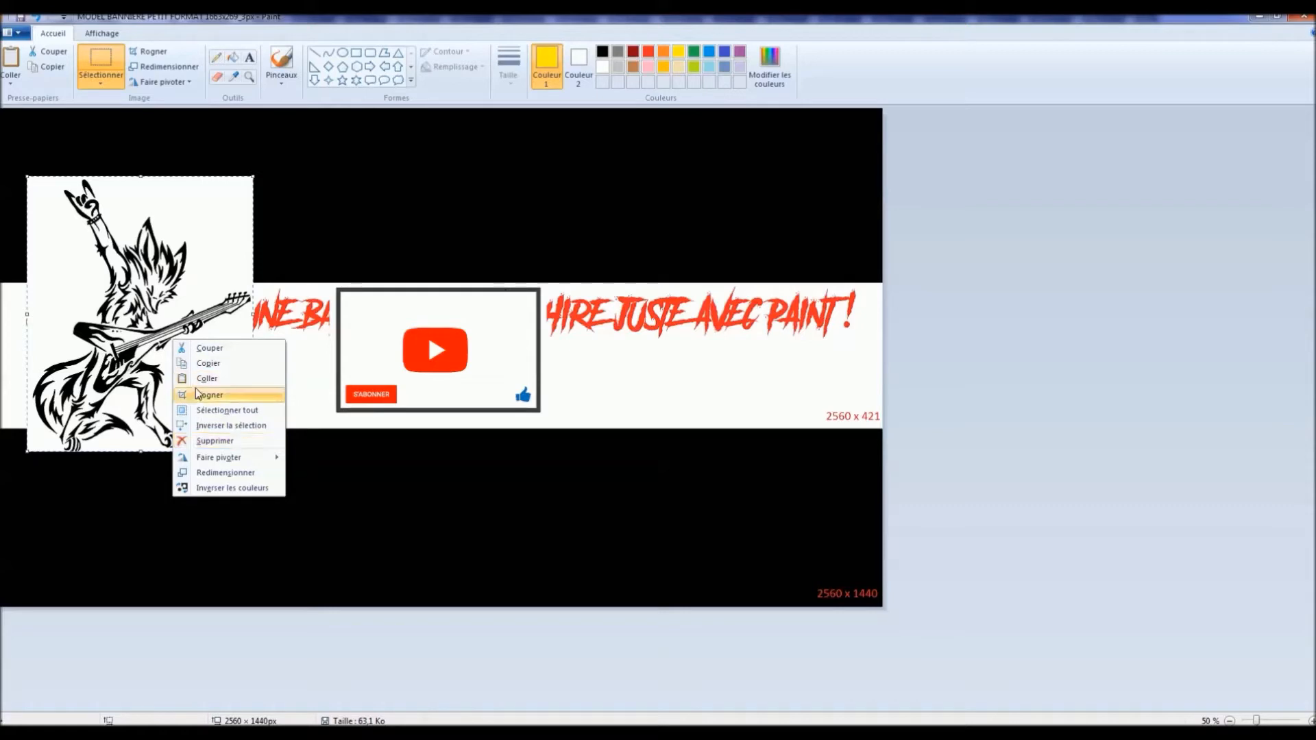
{"action": "left_click", "coordinate": [234, 475]}
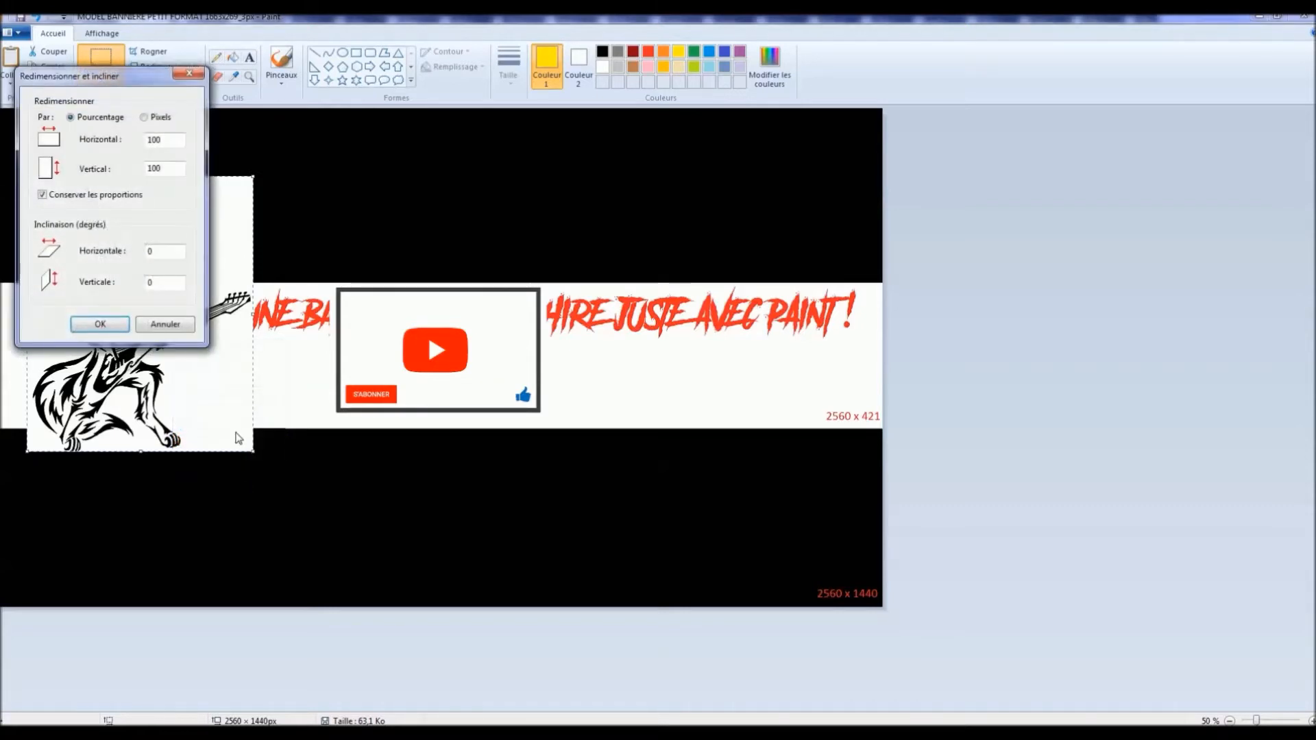
{"action": "left_click_drag", "start_coordinate": [114, 85], "coordinate": [614, 293]}
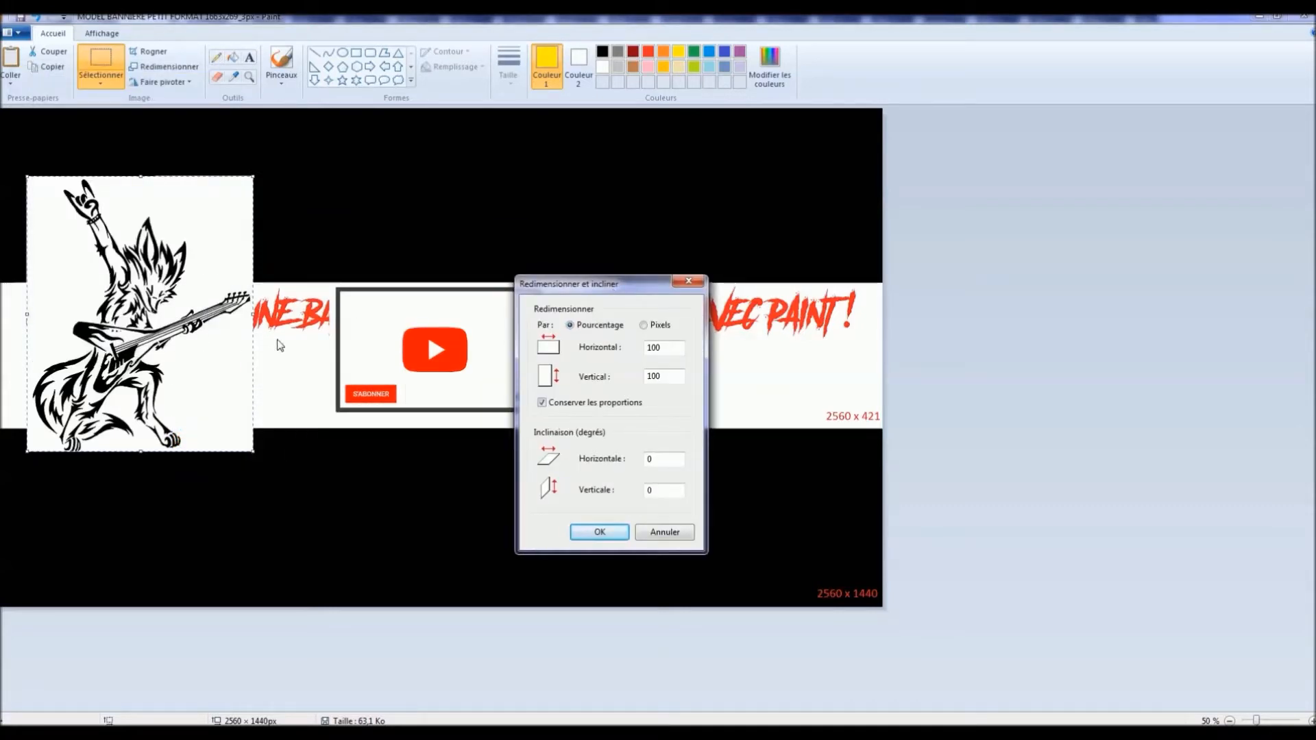
{"action": "double_click", "coordinate": [670, 347]}
{"action": "type", "text": "50"}
{"action": "left_click", "coordinate": [599, 532]}
{"action": "left_click_drag", "start_coordinate": [110, 240], "coordinate": [74, 339]}
{"action": "left_click", "coordinate": [540, 491]}
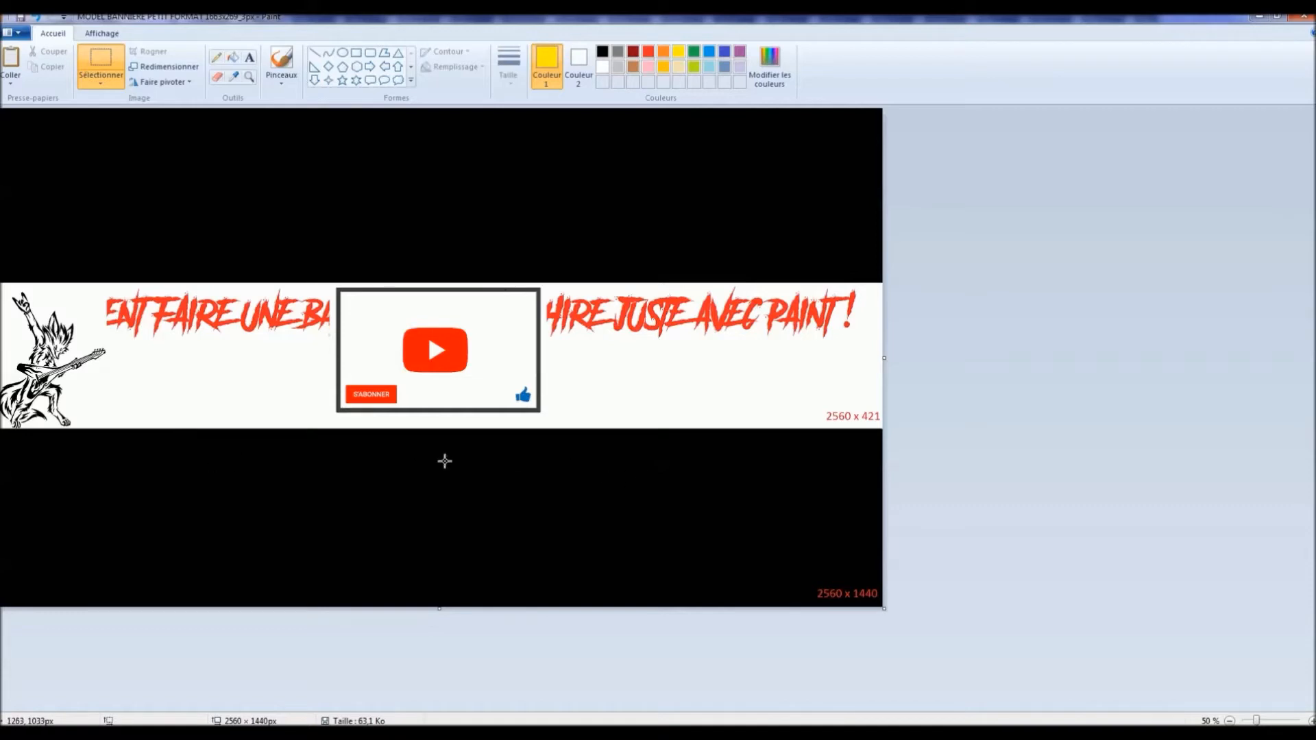
Step: Copy the large five-frame film strip, about 1017 × 233 px, from the pictogram sheet and paste it on the banner's lower black area
{"action": "key", "text": "alt+Tab"}
{"action": "scroll", "coordinate": [442, 516], "scroll_direction": "down", "scroll_amount": 3}
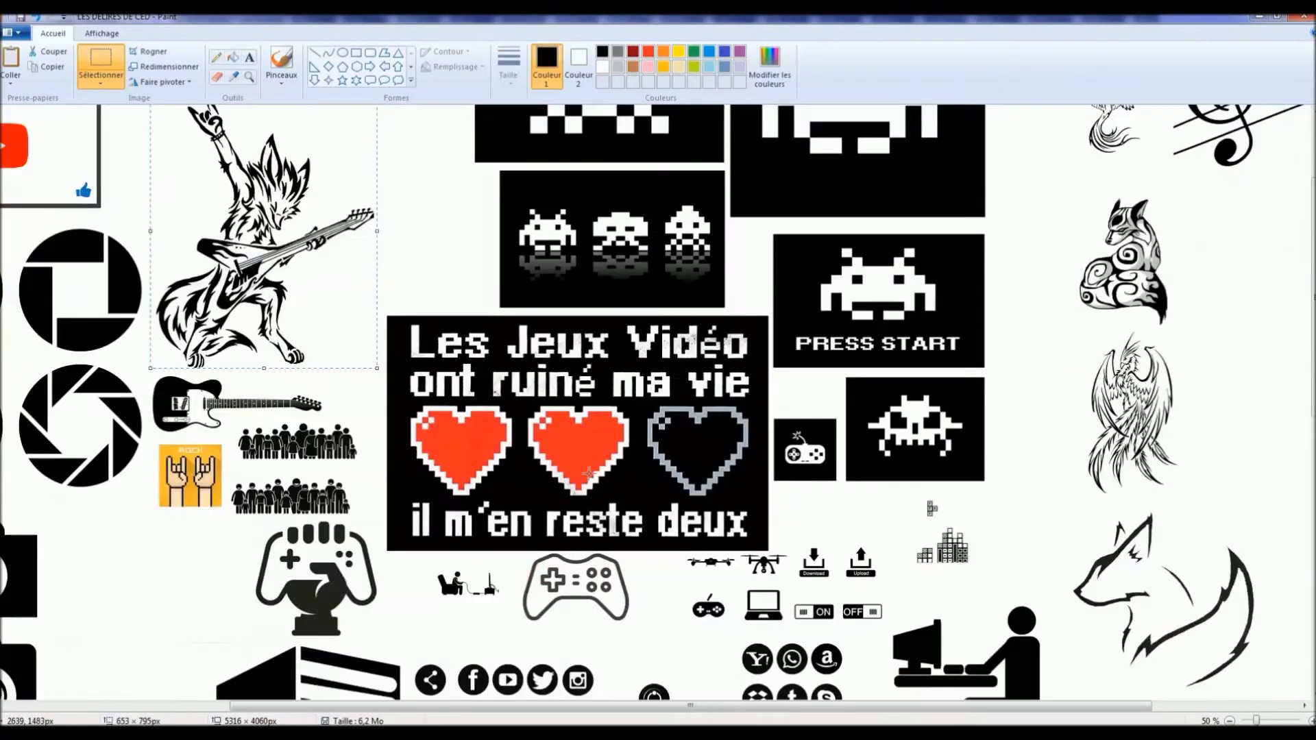
{"action": "scroll", "coordinate": [442, 516], "scroll_direction": "up", "scroll_amount": 3}
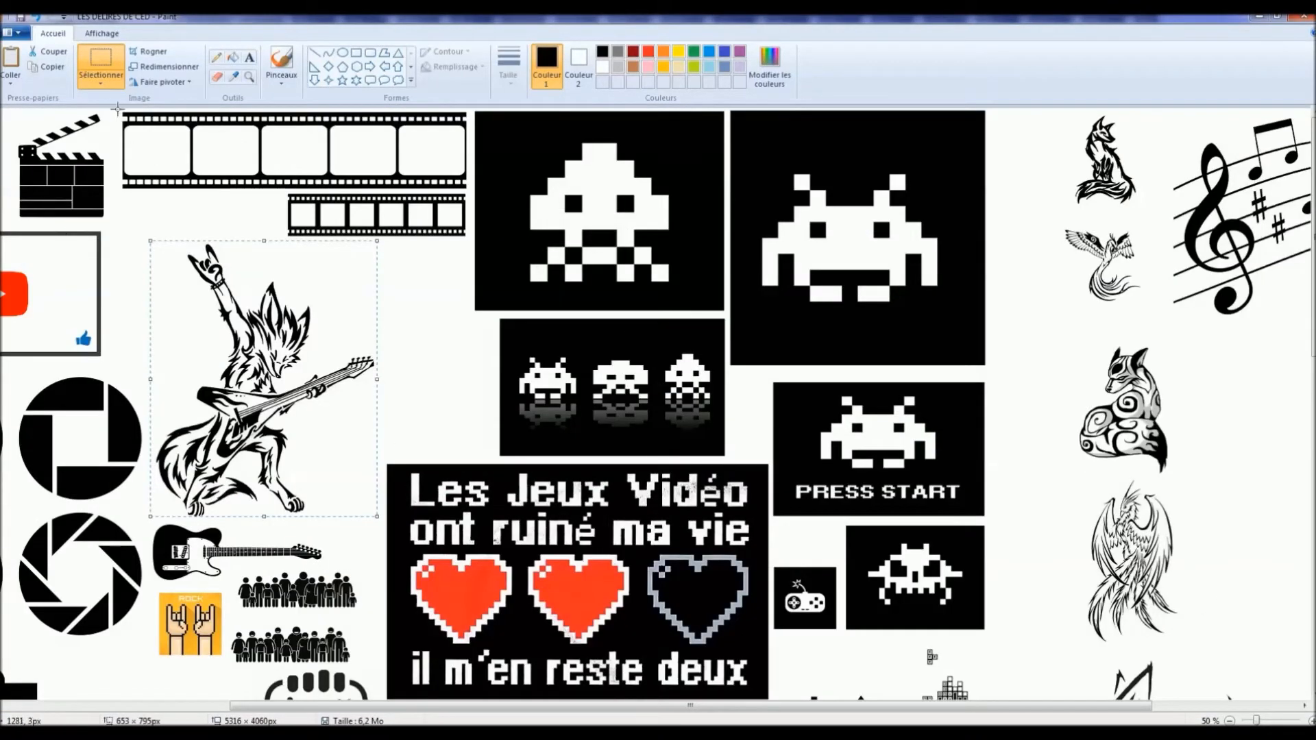
{"action": "left_click_drag", "start_coordinate": [118, 109], "coordinate": [470, 186]}
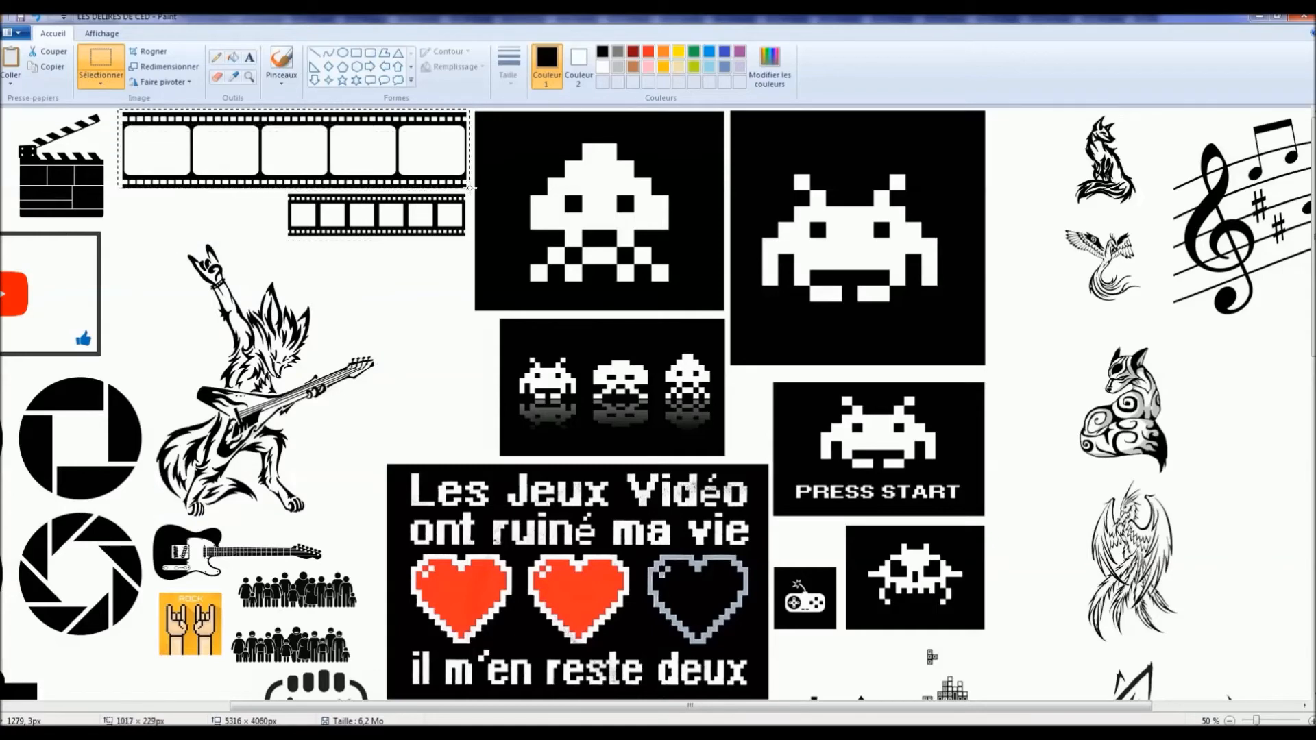
{"action": "key", "text": "alt+Tab"}
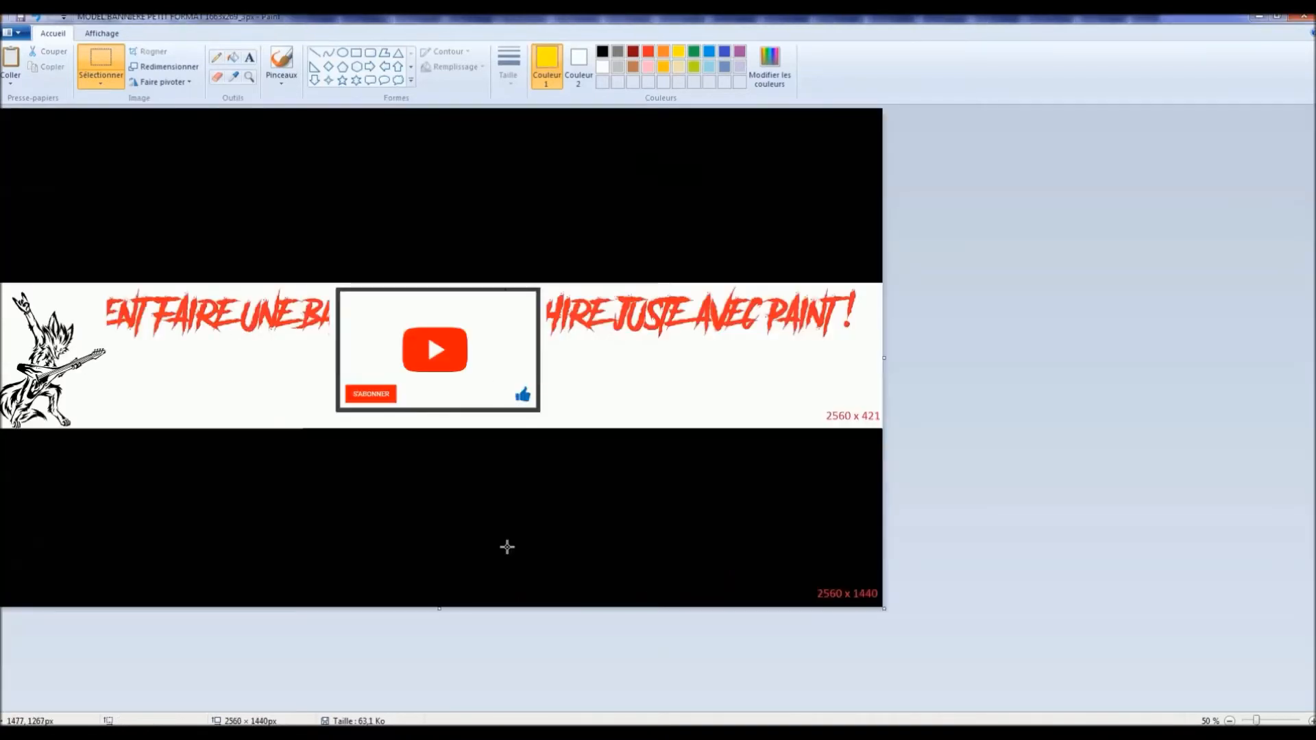
{"action": "key", "text": "ctrl+v"}
{"action": "left_click_drag", "start_coordinate": [253, 146], "coordinate": [418, 479]}
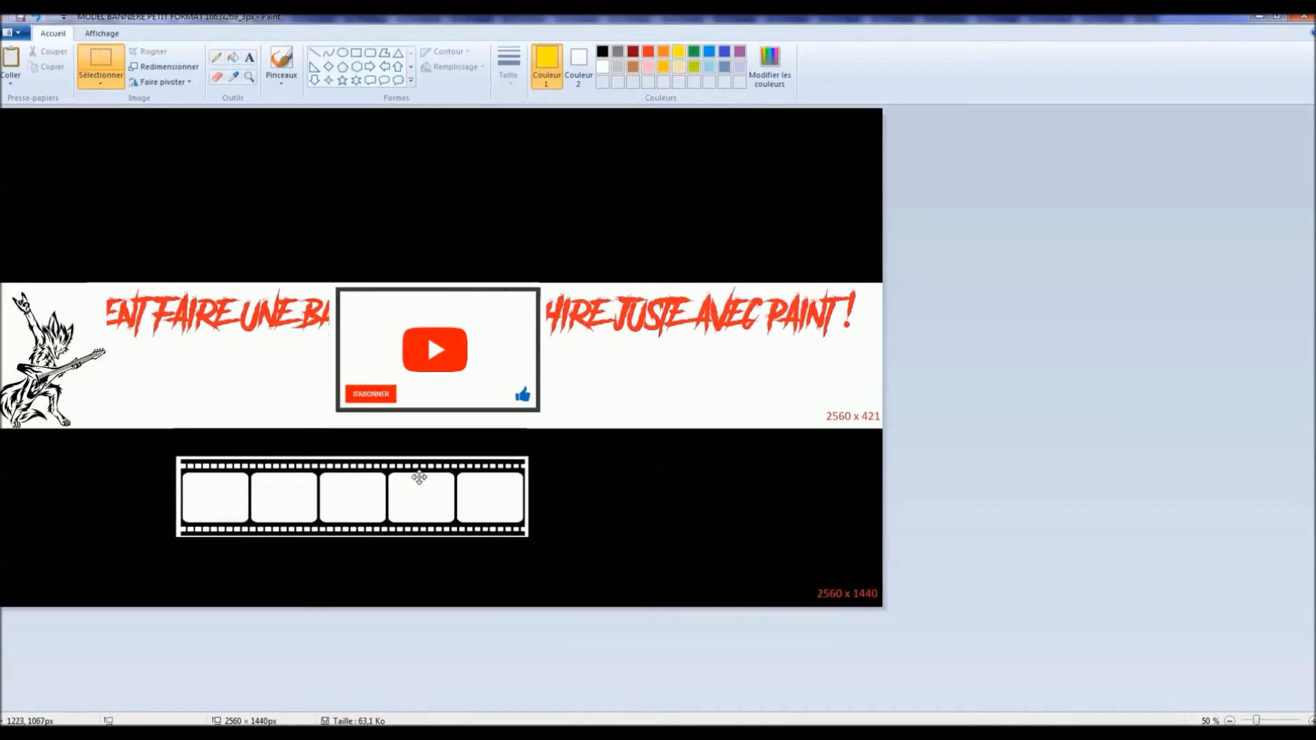
{"action": "right_click", "coordinate": [346, 493]}
{"action": "left_click", "coordinate": [579, 578]}
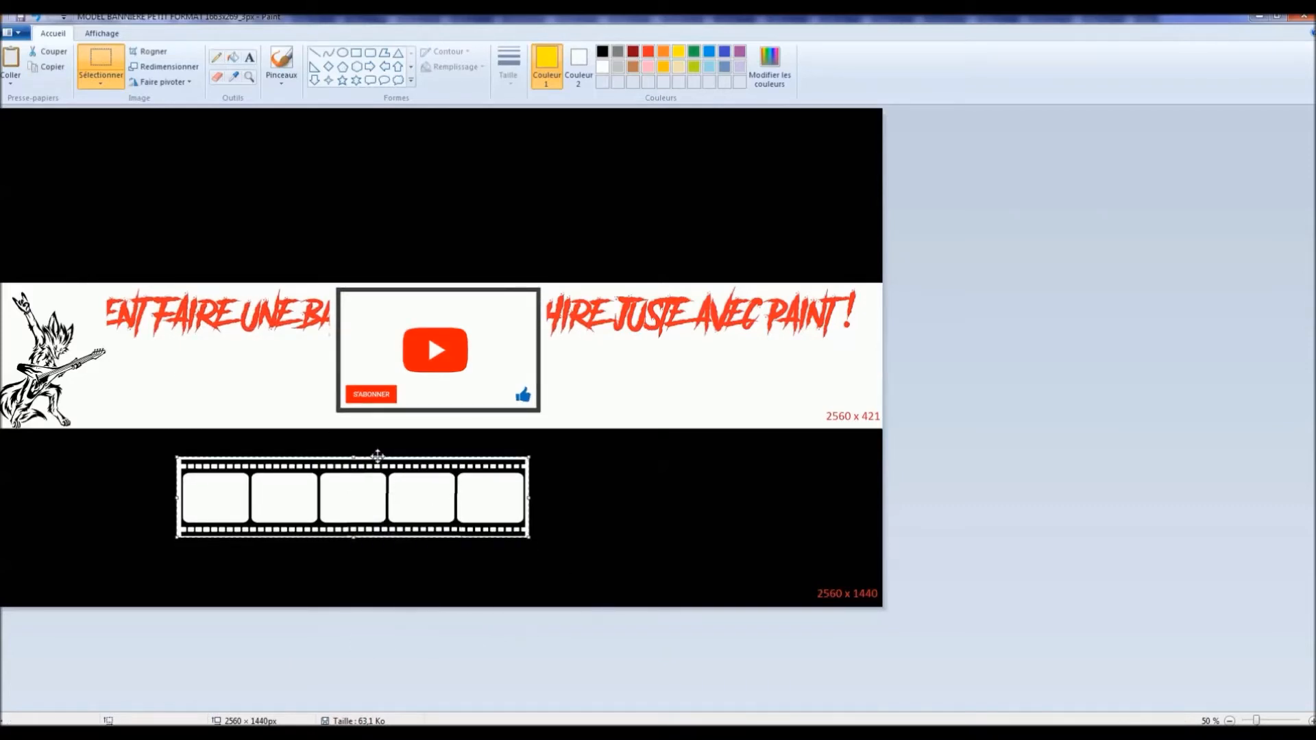
Step: Copy a three-frame section of the film strip, about 595 × 227 px, and paste it against the right edge of the YouTube screen graphic
{"action": "left_click", "coordinate": [341, 452]}
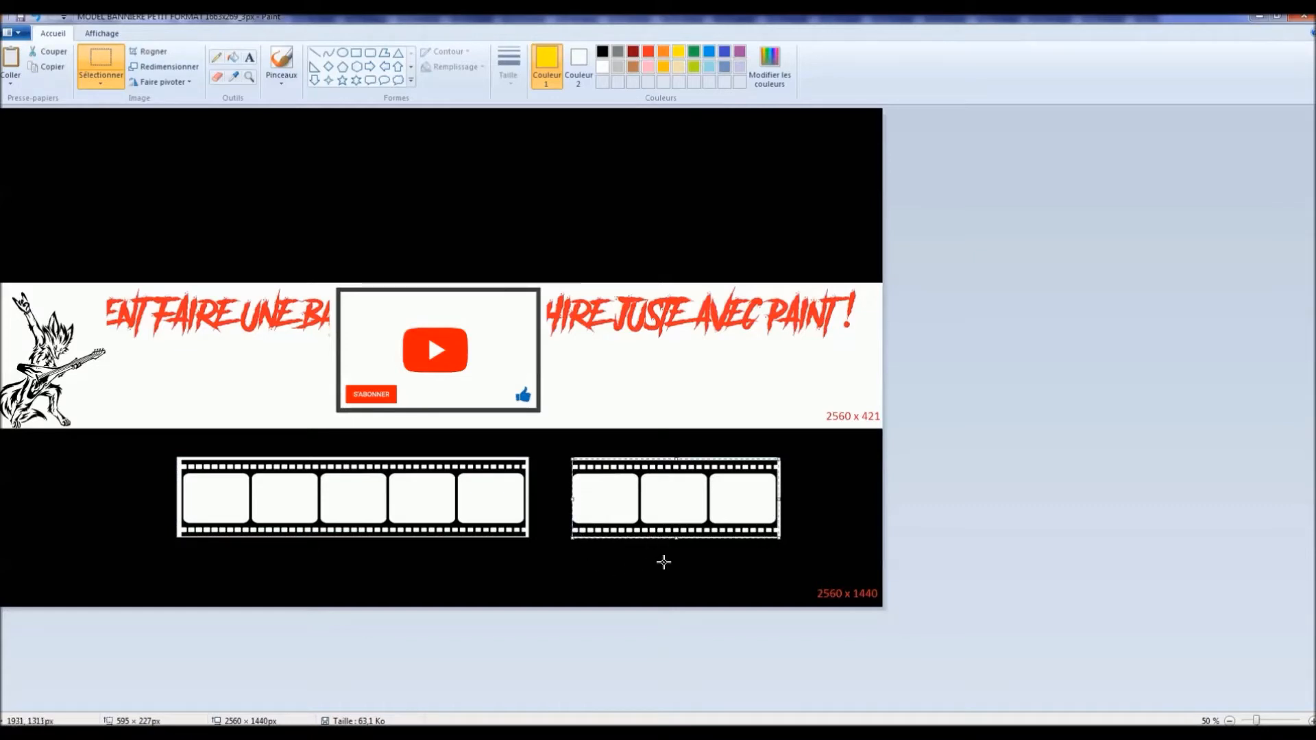
{"action": "key", "text": "ctrl+v"}
{"action": "left_click_drag", "start_coordinate": [140, 145], "coordinate": [681, 349]}
{"action": "left_click", "coordinate": [811, 453]}
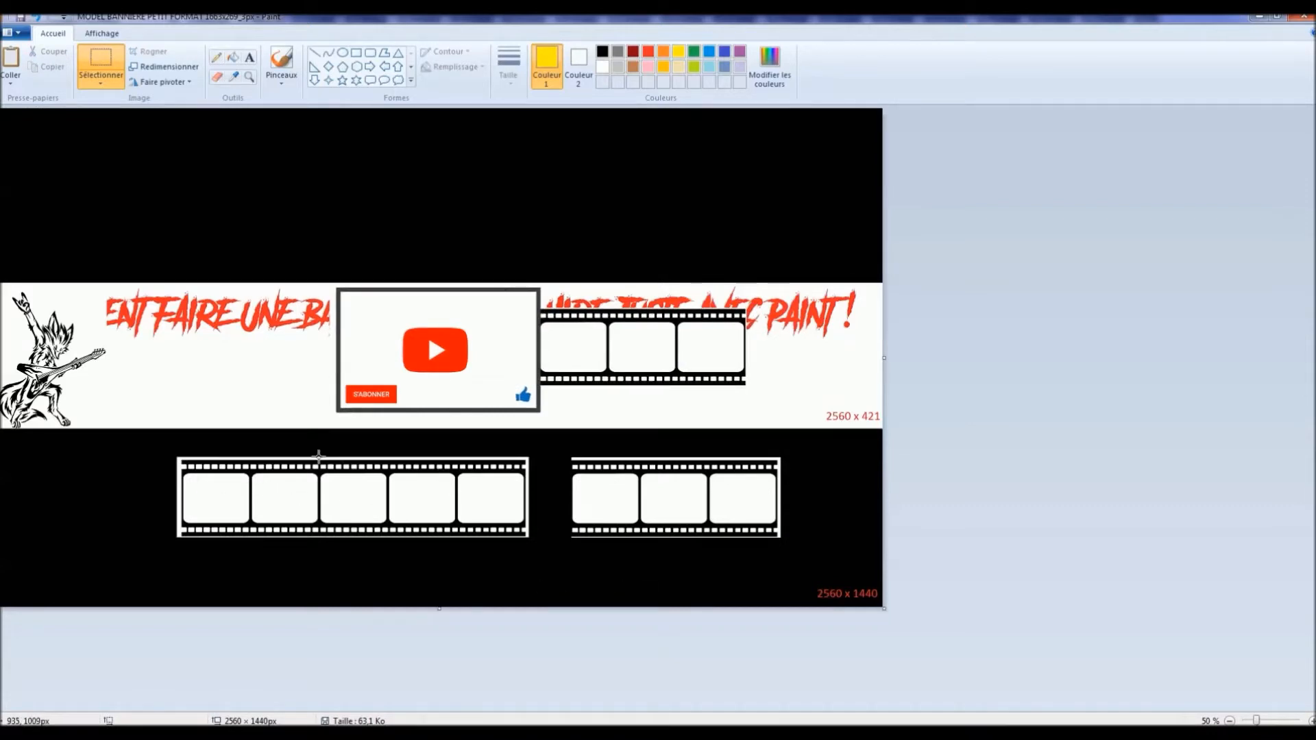
Step: Paste another three-frame film strip section and move it against the left edge of the YouTube screen graphic
{"action": "key", "text": "ctrl+v"}
{"action": "left_click_drag", "start_coordinate": [84, 160], "coordinate": [239, 205]}
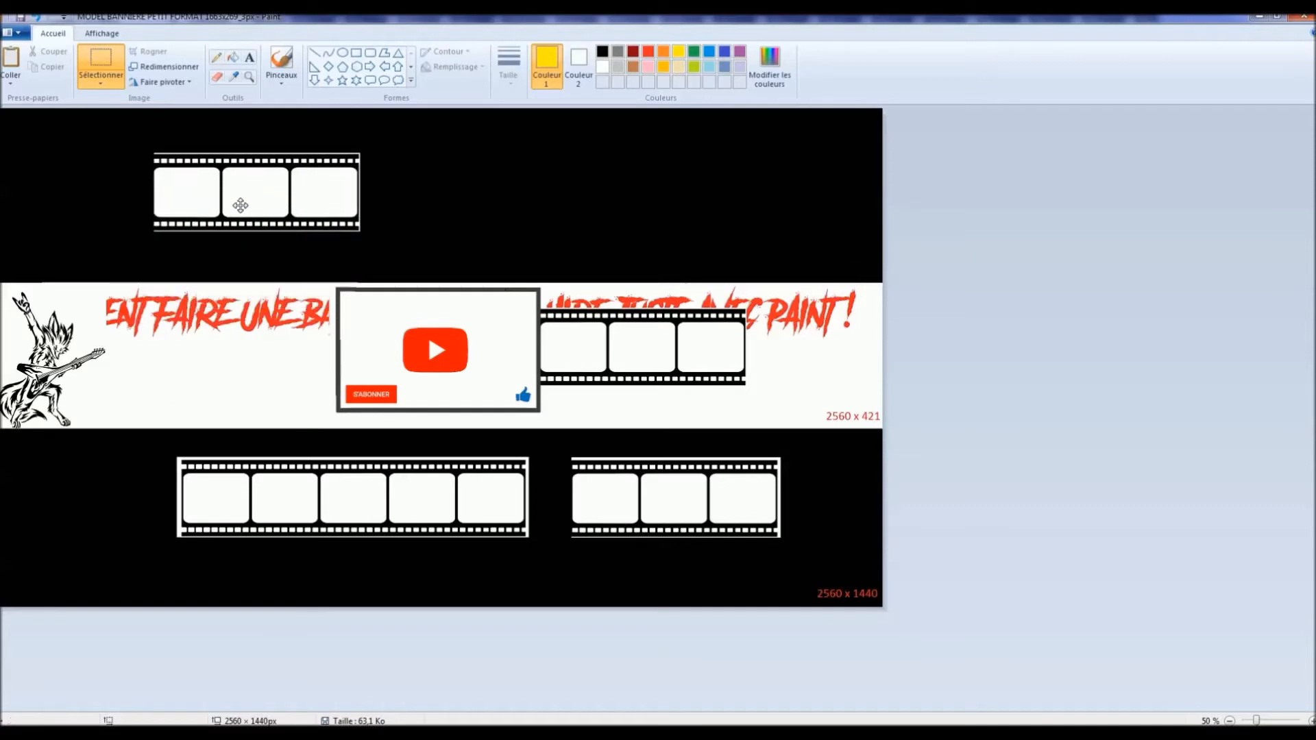
{"action": "left_click", "coordinate": [466, 238]}
{"action": "left_click_drag", "start_coordinate": [155, 154], "coordinate": [360, 231]}
{"action": "left_click_drag", "start_coordinate": [317, 200], "coordinate": [293, 356]}
{"action": "left_click", "coordinate": [518, 459]}
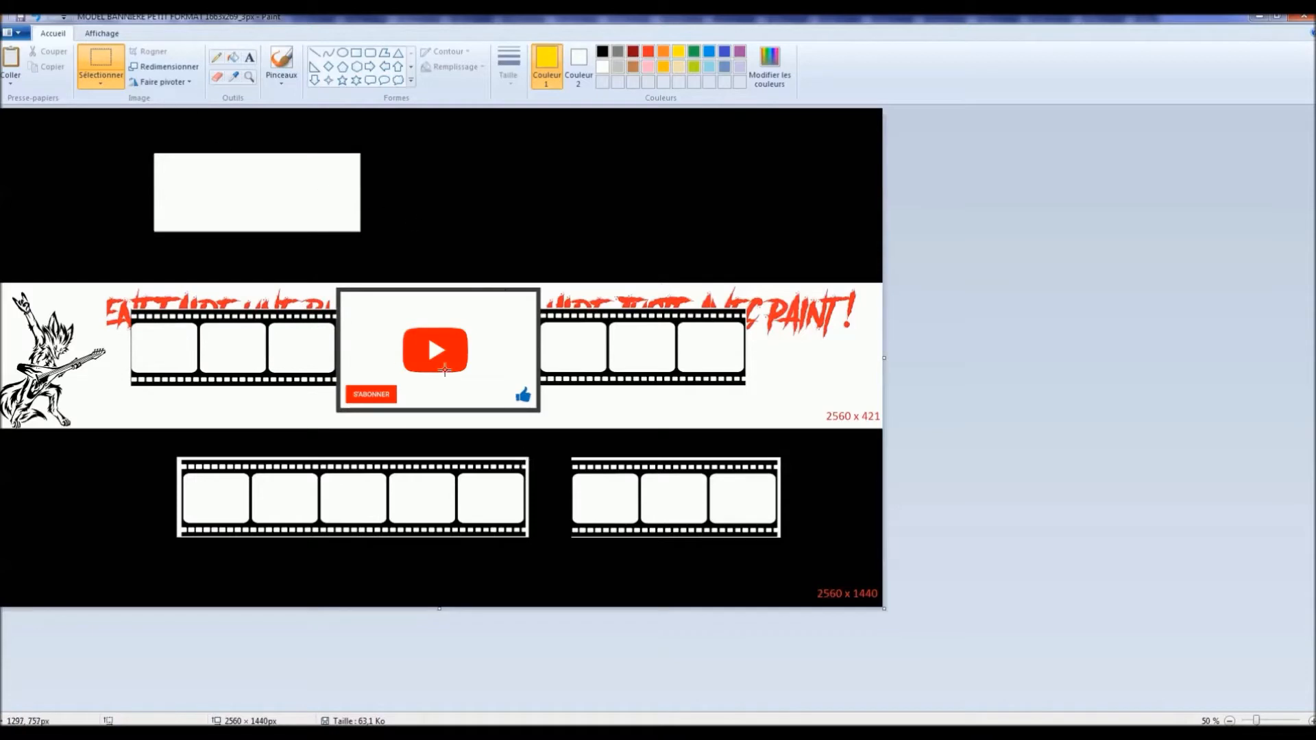
Step: Draw a straight red line between the upper edges of the two film strips as an alignment check, and undo it
{"action": "scroll", "coordinate": [664, 432], "scroll_direction": "up", "scroll_amount": 1}
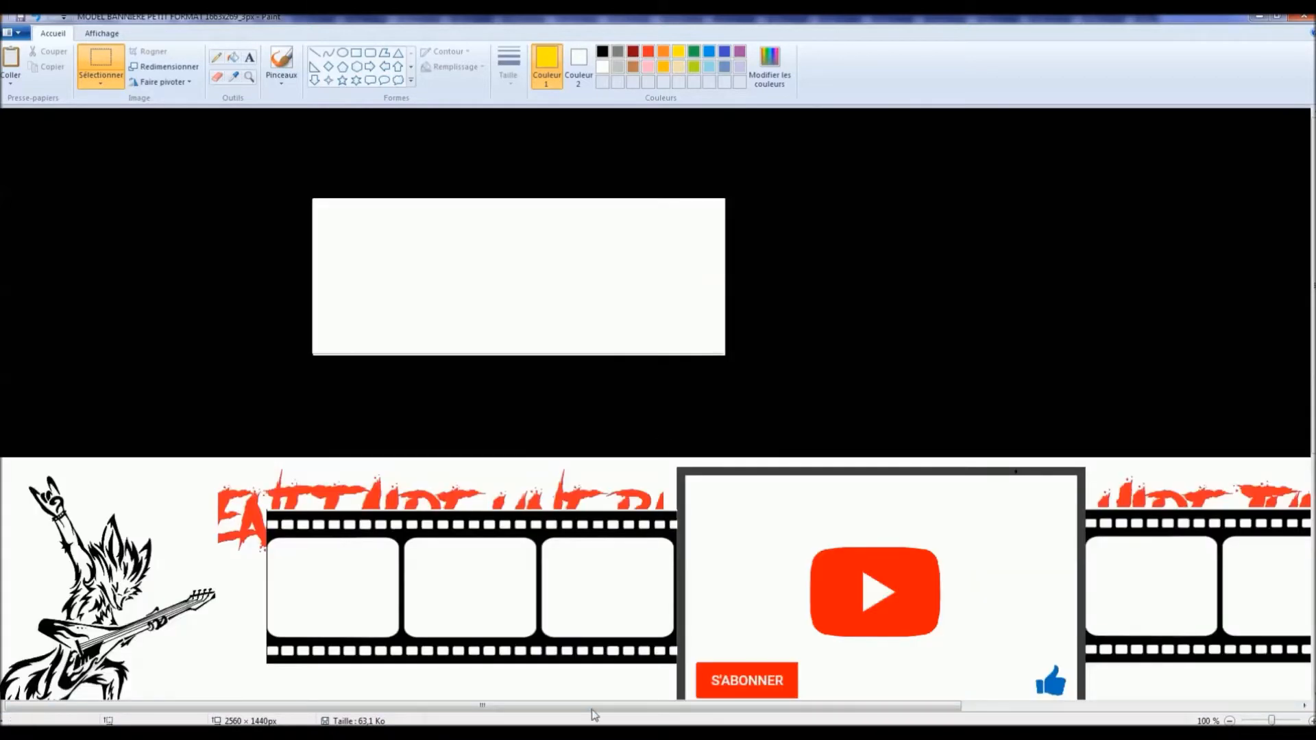
{"action": "scroll", "coordinate": [595, 709], "scroll_direction": "right", "scroll_amount": 3}
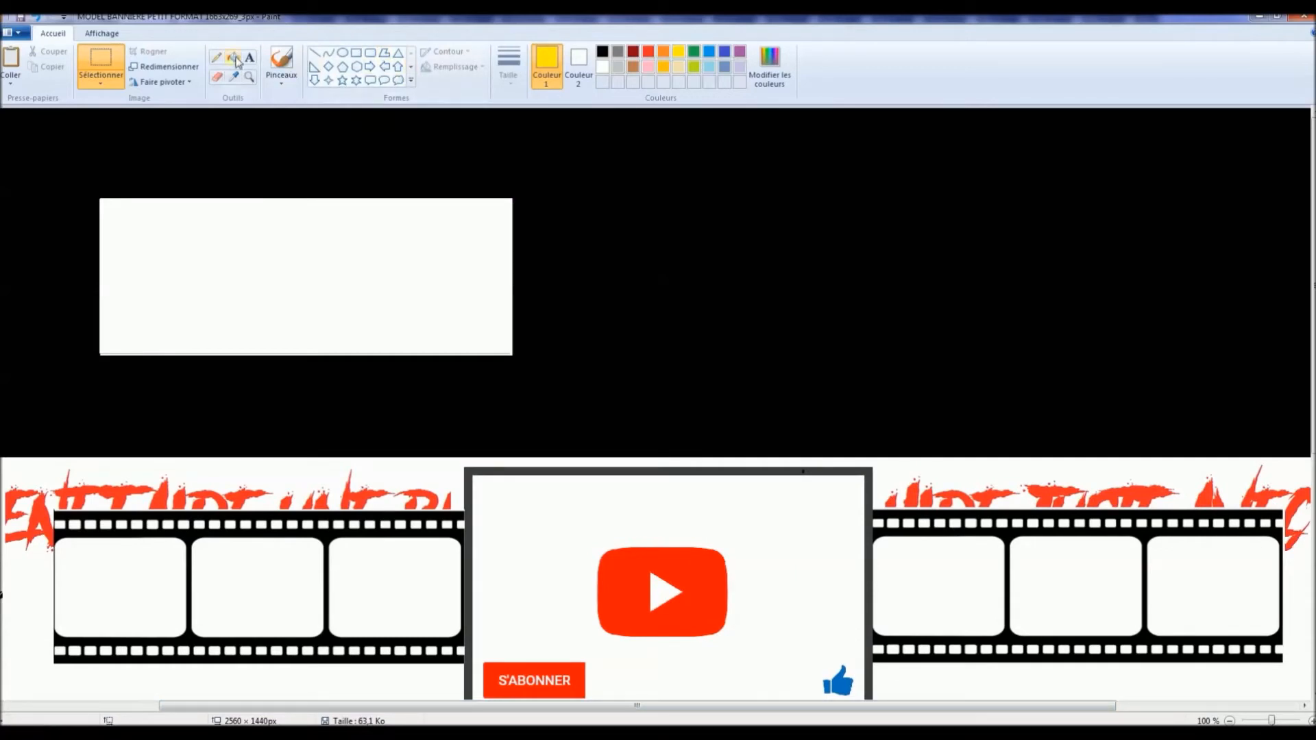
{"action": "left_click", "coordinate": [317, 54]}
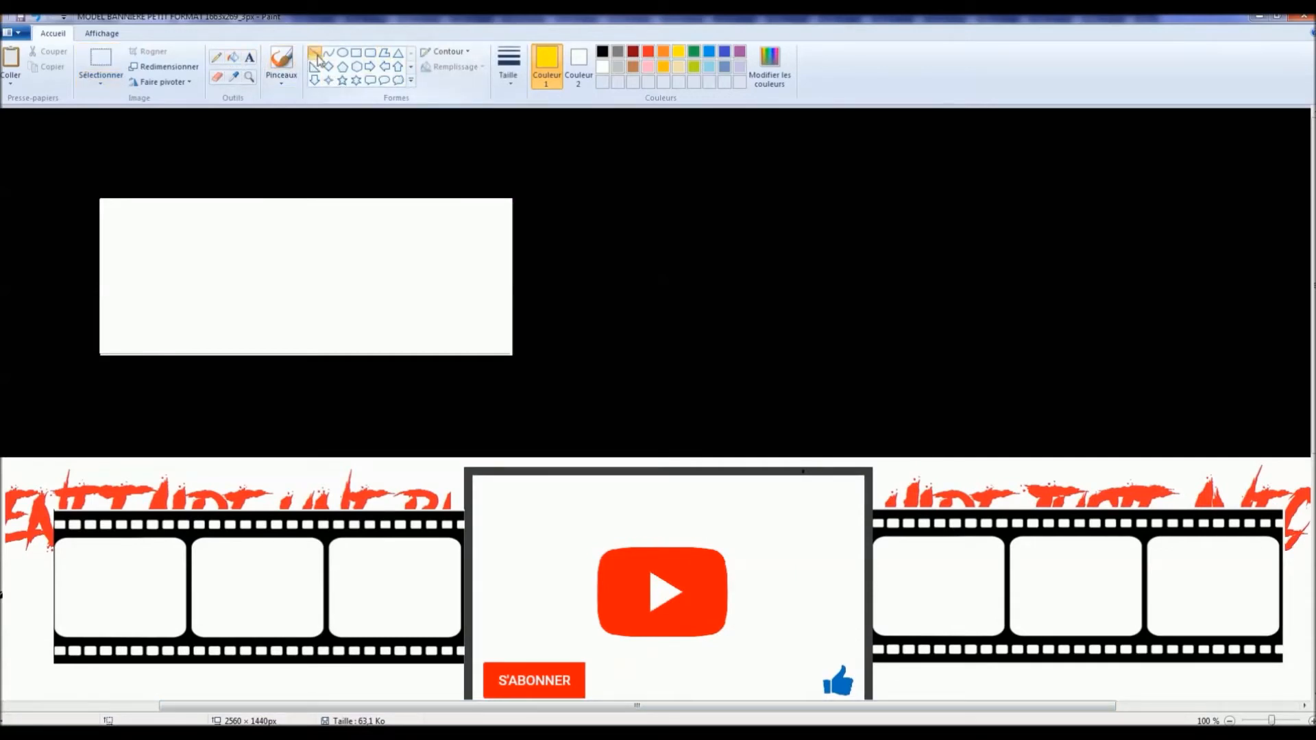
{"action": "left_click", "coordinate": [602, 52]}
{"action": "left_click", "coordinate": [647, 53]}
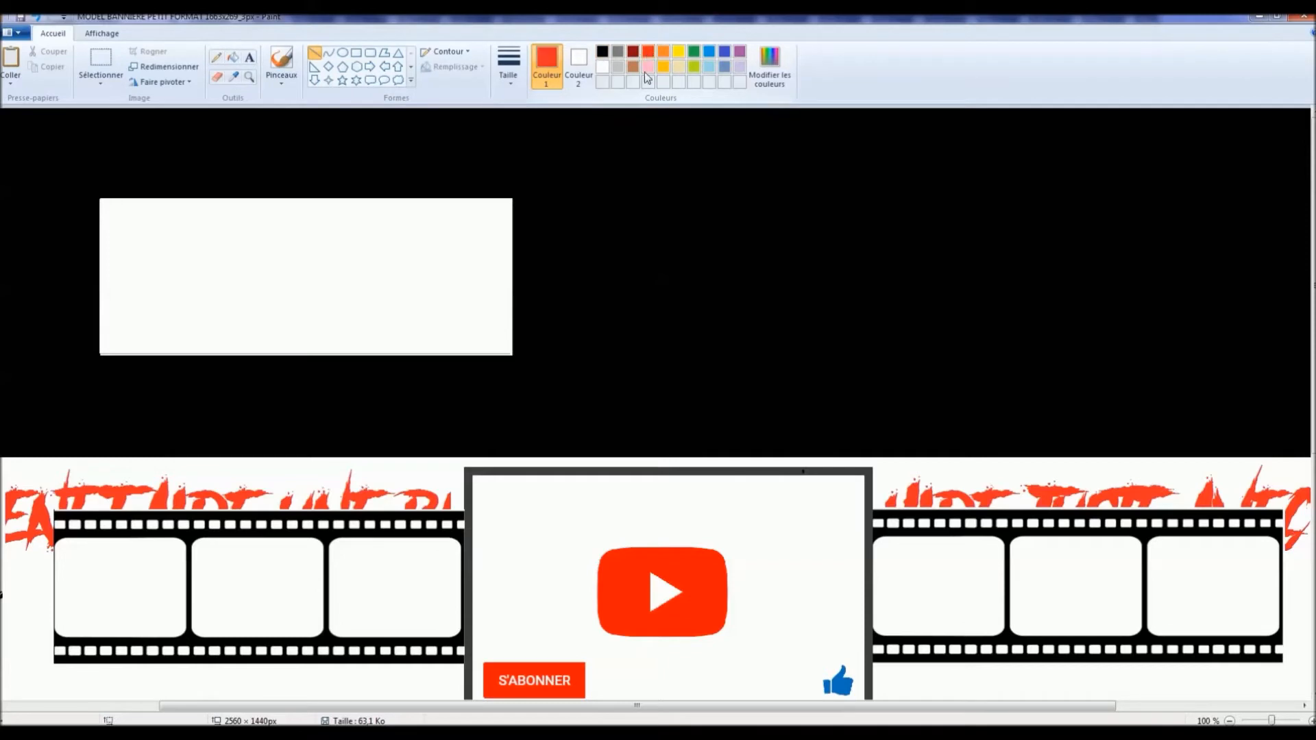
{"action": "left_click_drag", "start_coordinate": [372, 509], "coordinate": [892, 508]}
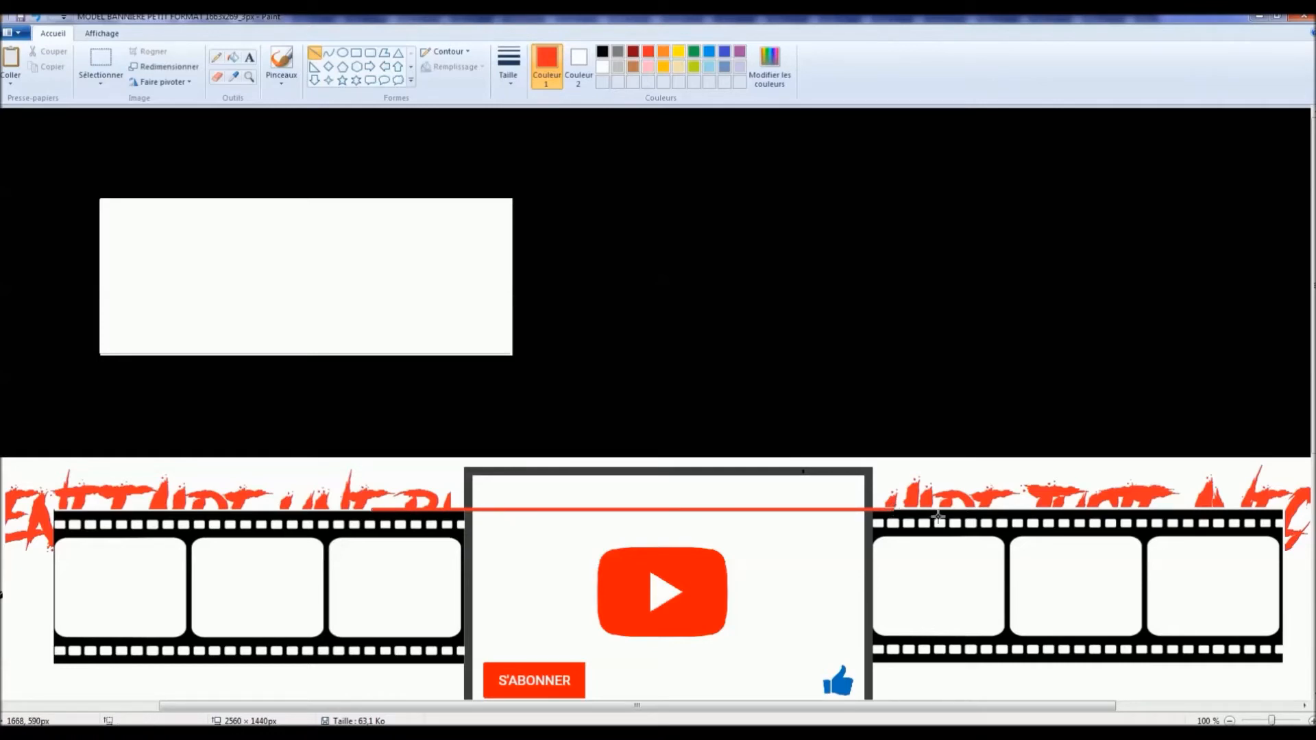
{"action": "key", "text": "ctrl+z"}
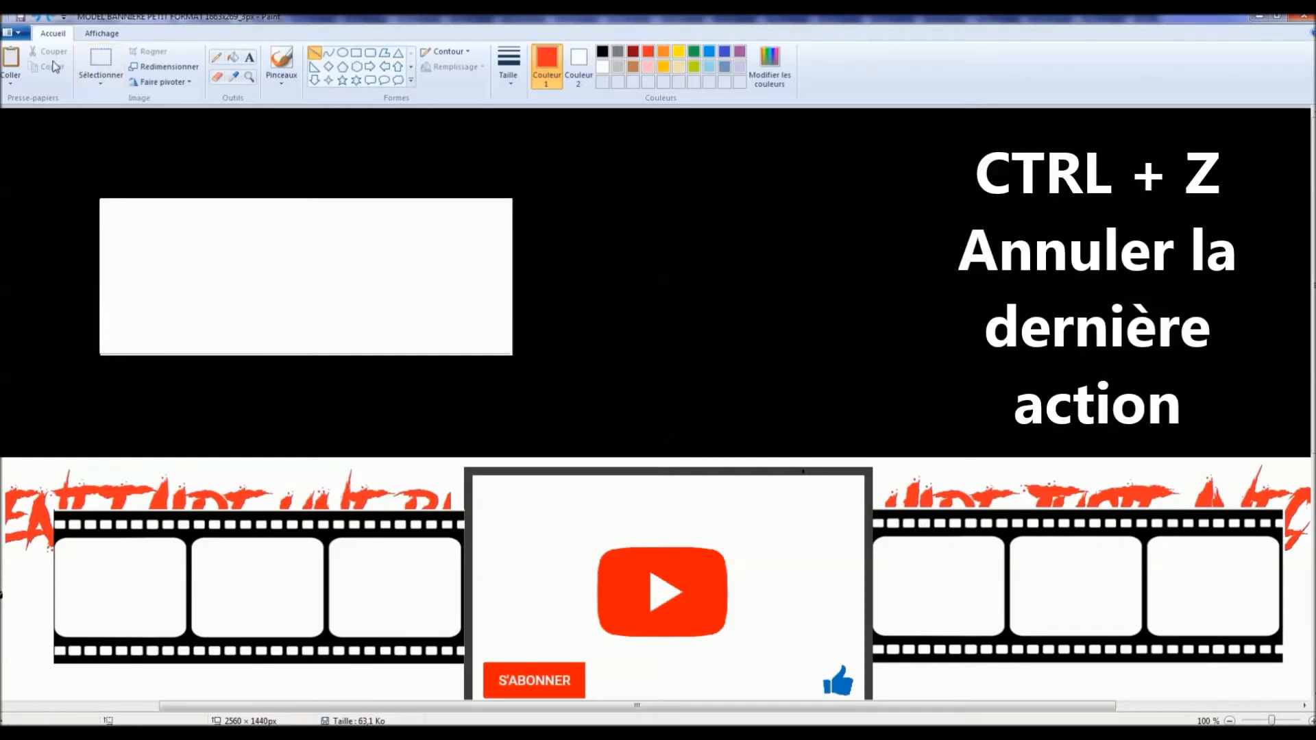
Step: Select the film strip section to the right of the YouTube screen graphic to line it up with the left one, and deselect it
{"action": "left_click", "coordinate": [101, 60]}
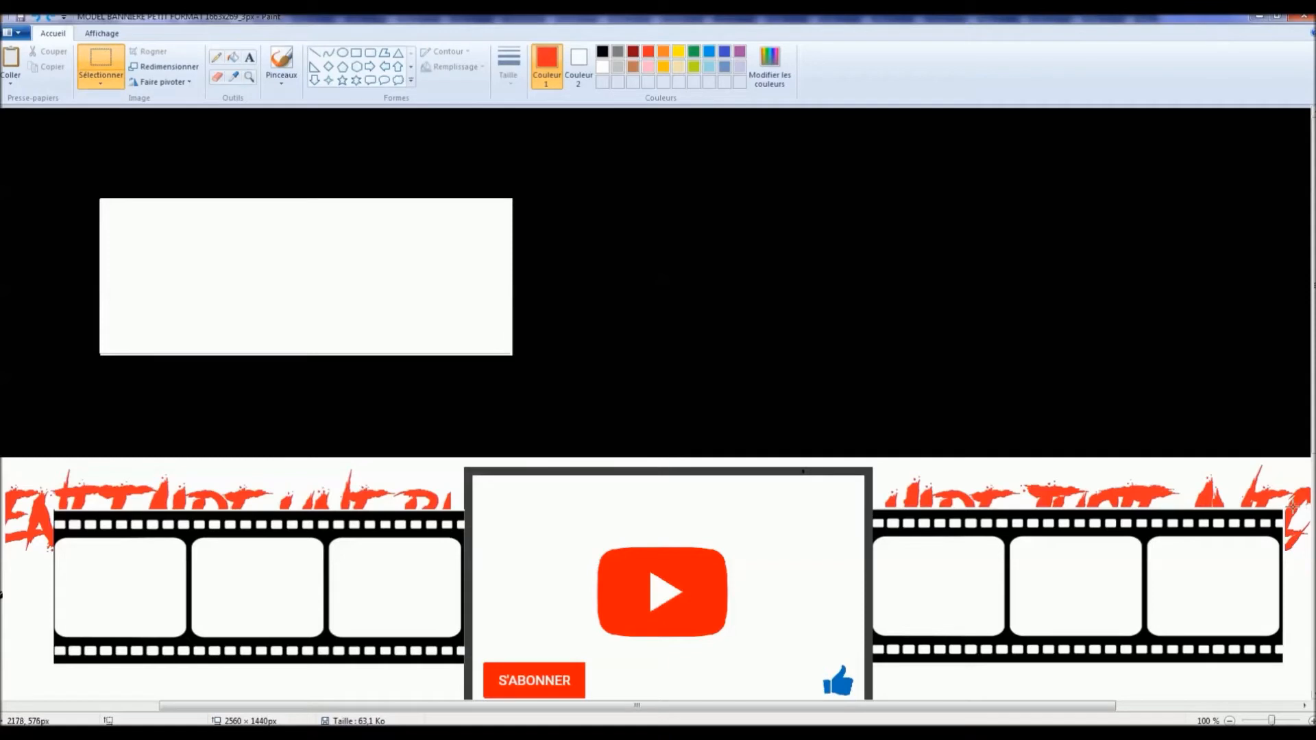
{"action": "left_click_drag", "start_coordinate": [1288, 505], "coordinate": [872, 680]}
{"action": "left_click", "coordinate": [813, 523]}
{"action": "scroll", "coordinate": [813, 523], "scroll_direction": "down", "scroll_amount": 1}
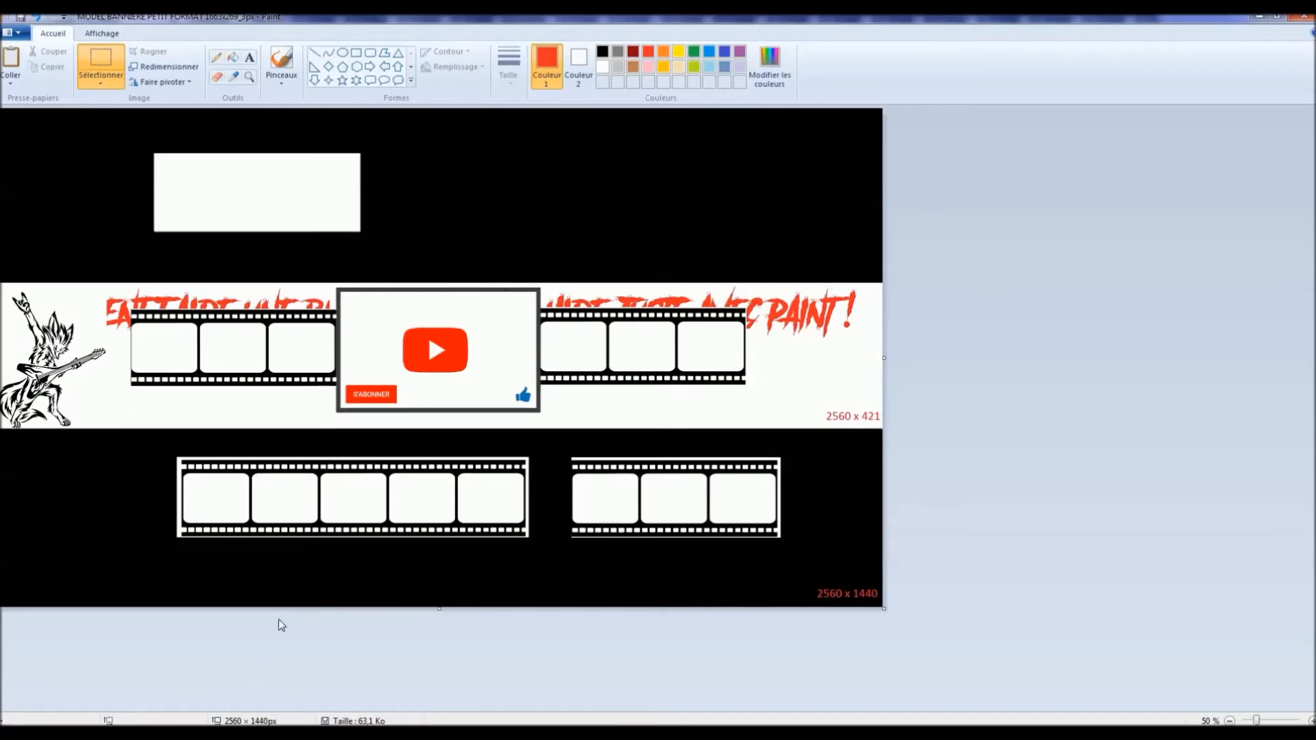
Step: Copy the lower crowd pictogram from the LES DELIRES DE CED sheet and paste it on the banner's white strip over the fox's feet
{"action": "mouse_move", "coordinate": [408, 728]}
{"action": "left_click", "coordinate": [460, 656]}
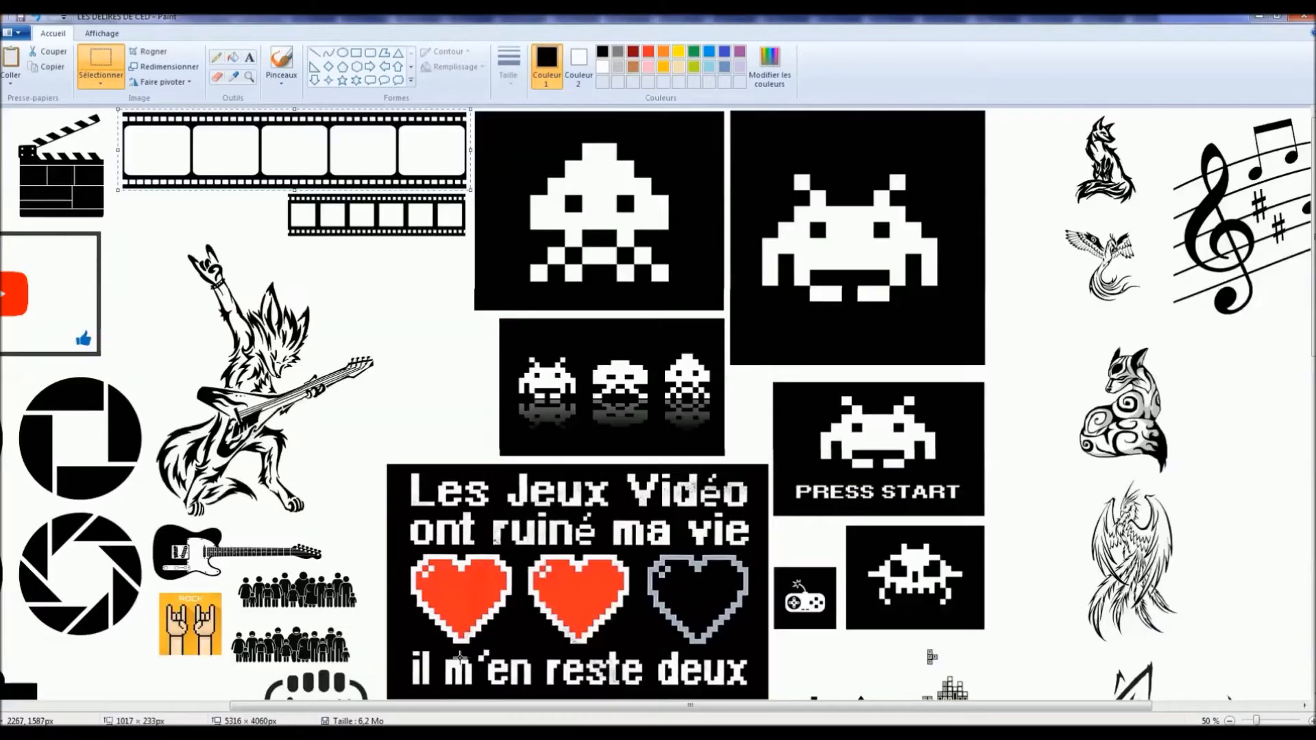
{"action": "scroll", "coordinate": [225, 445], "scroll_direction": "down", "scroll_amount": 3}
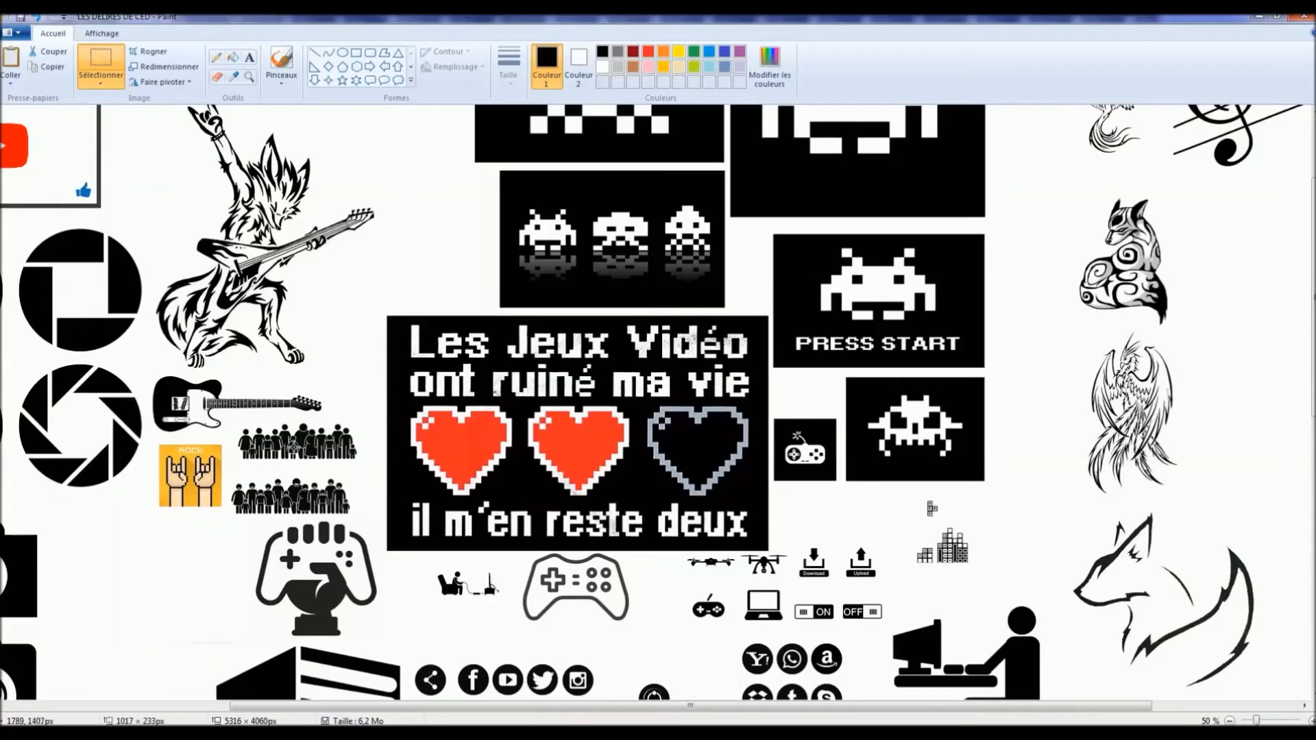
{"action": "left_click_drag", "start_coordinate": [227, 473], "coordinate": [358, 514]}
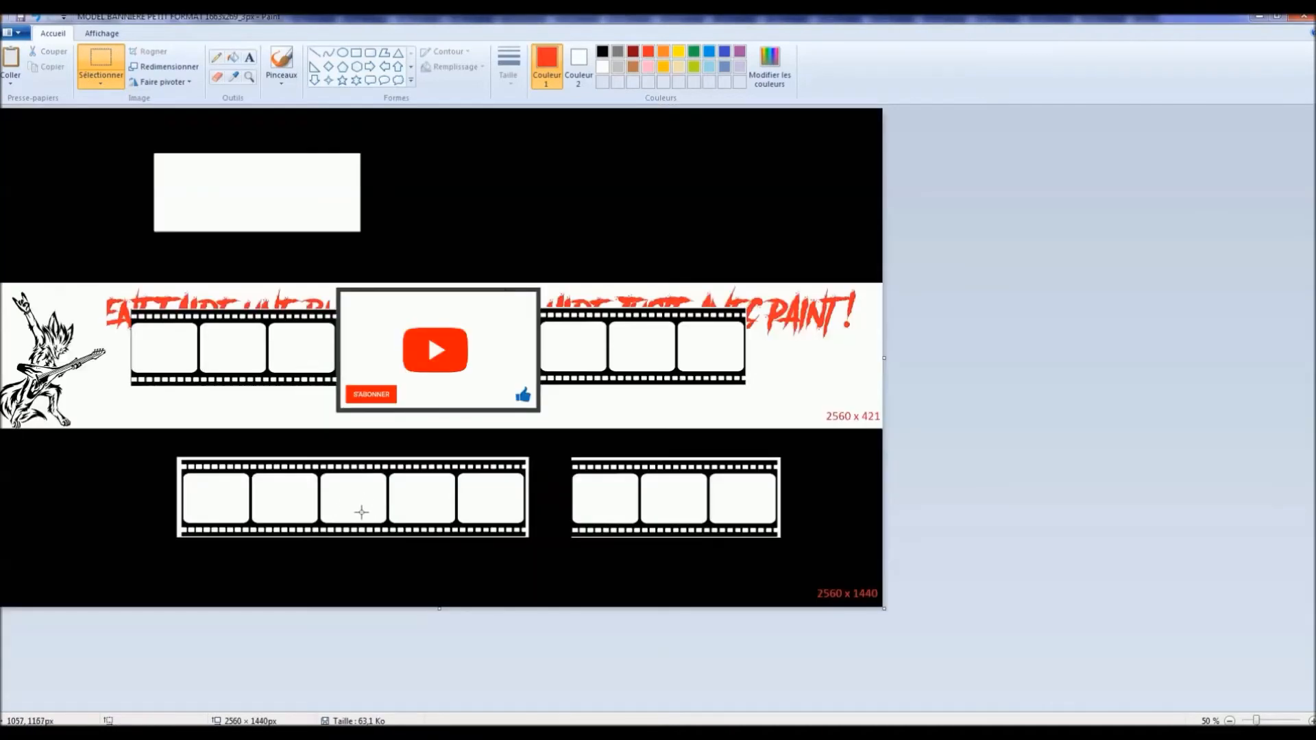
{"action": "scroll", "coordinate": [277, 476], "scroll_direction": "up", "scroll_amount": 2}
{"action": "scroll", "coordinate": [363, 477], "scroll_direction": "down", "scroll_amount": 10}
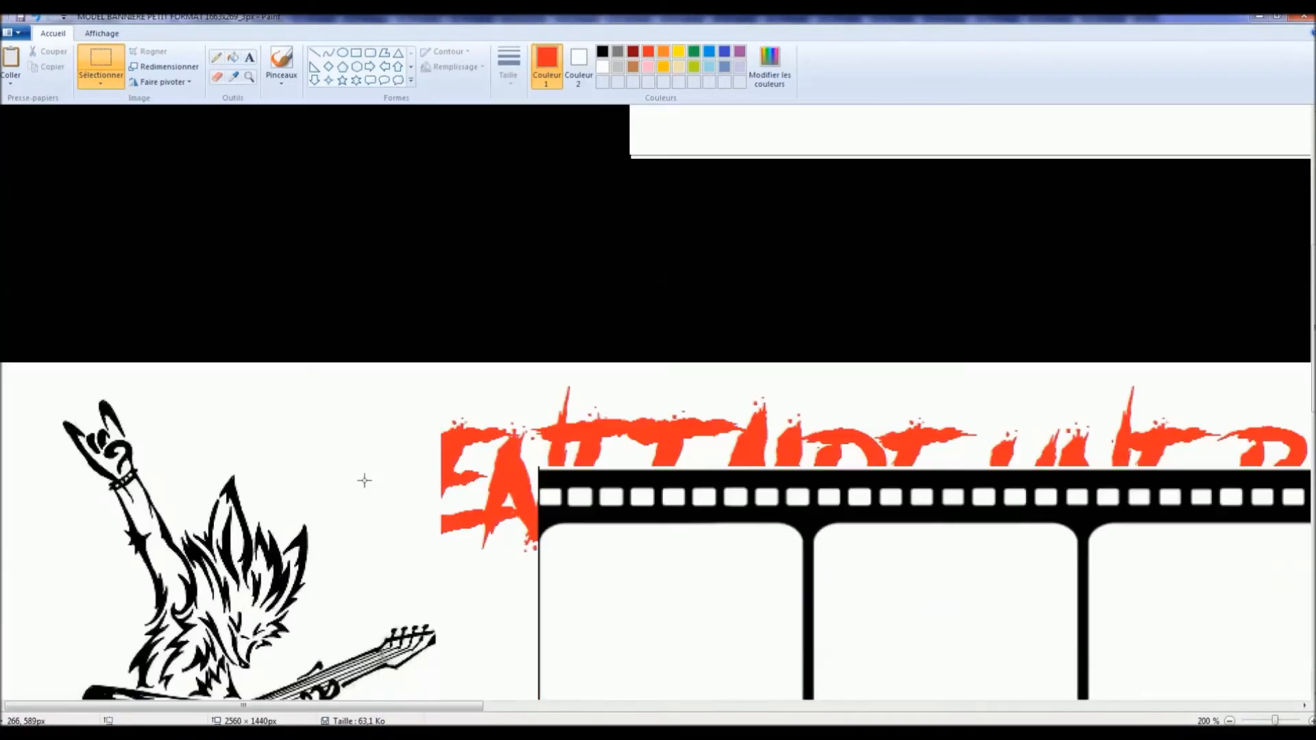
{"action": "key", "text": "ctrl+v"}
{"action": "left_click_drag", "start_coordinate": [216, 209], "coordinate": [301, 433]}
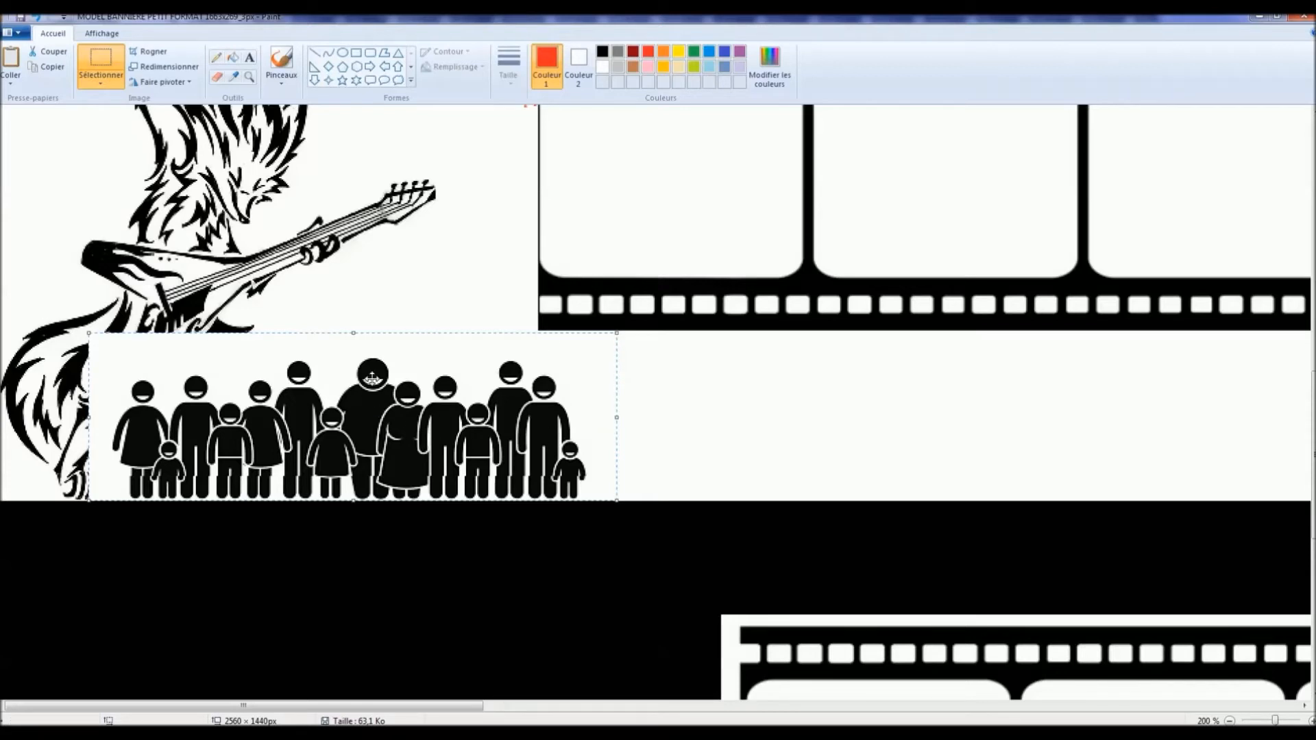
Step: Move the crowd pictogram onto the black area just below the fox and release the selection
{"action": "key", "text": "Escape"}
{"action": "left_click_drag", "start_coordinate": [371, 381], "coordinate": [347, 558]}
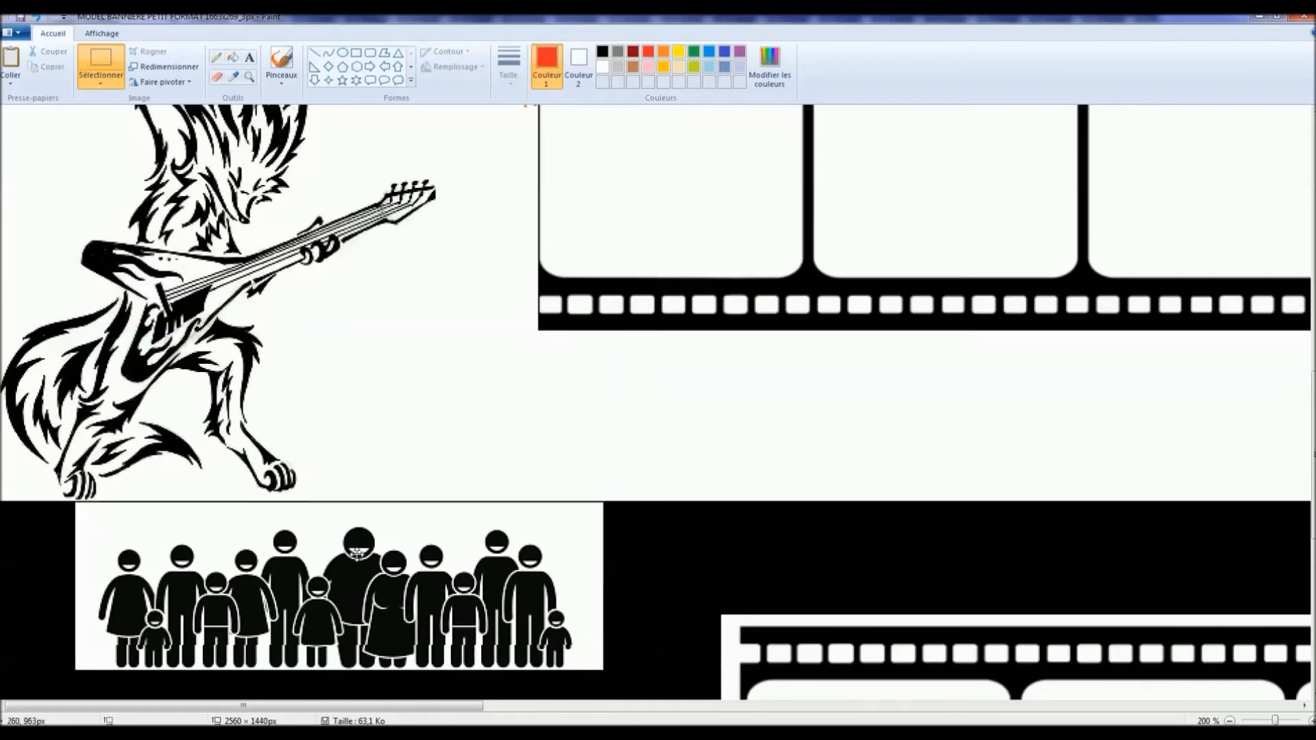
{"action": "scroll", "coordinate": [346, 558], "scroll_direction": "down", "scroll_amount": 3}
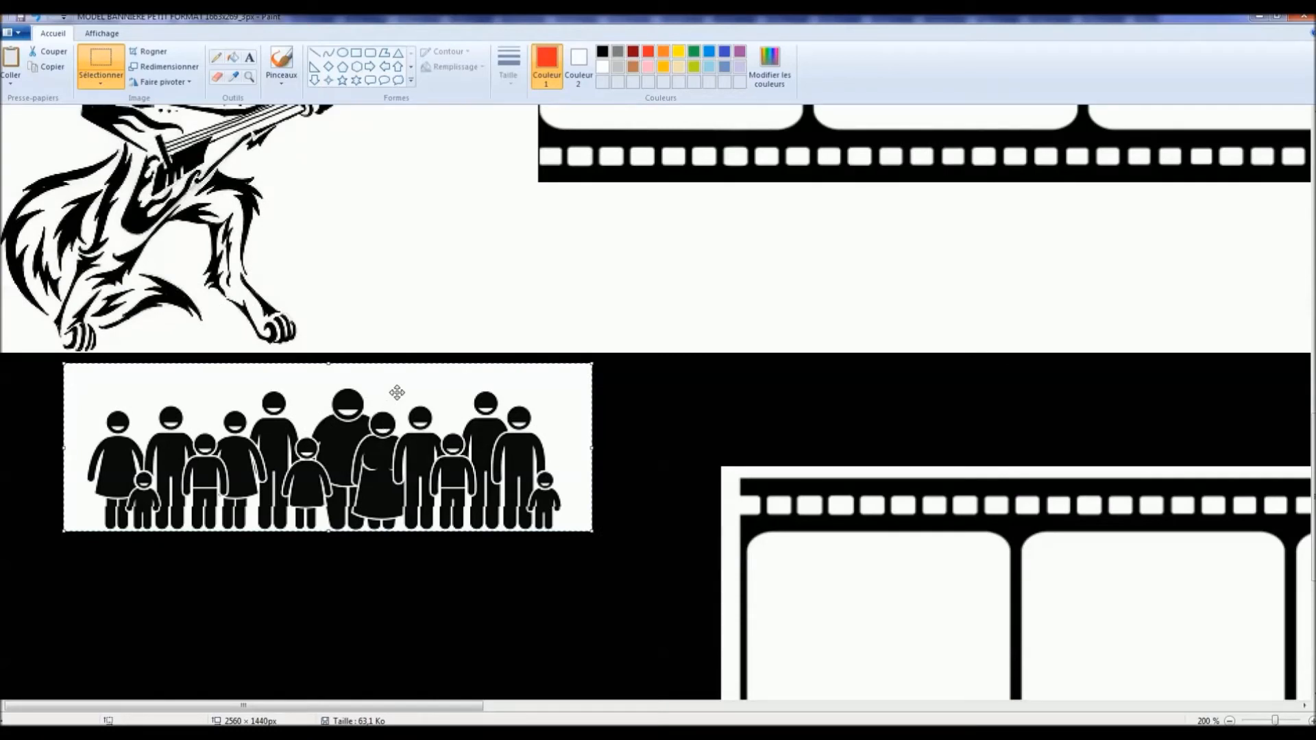
{"action": "left_click", "coordinate": [105, 62]}
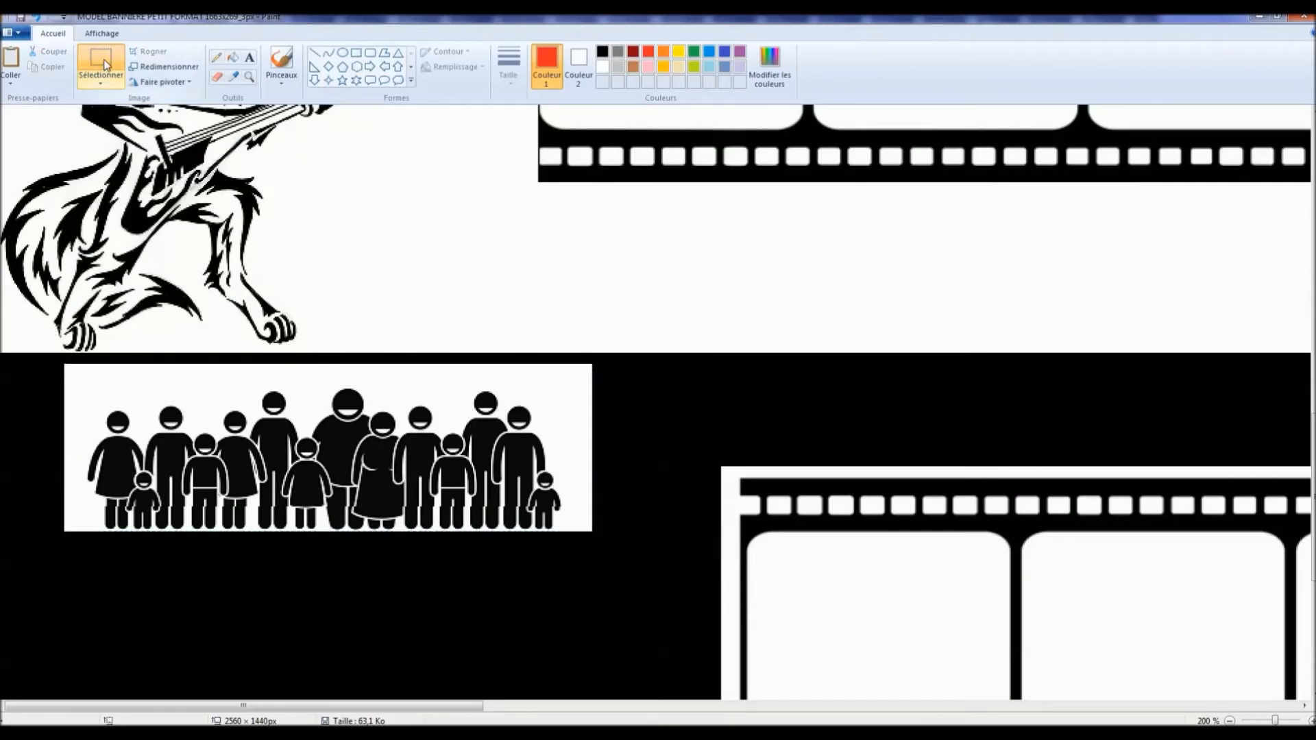
Step: Outline the crowd figures with the free-form selection and move them onto the white strip over the fox's feet, then release them
{"action": "left_click", "coordinate": [100, 85]}
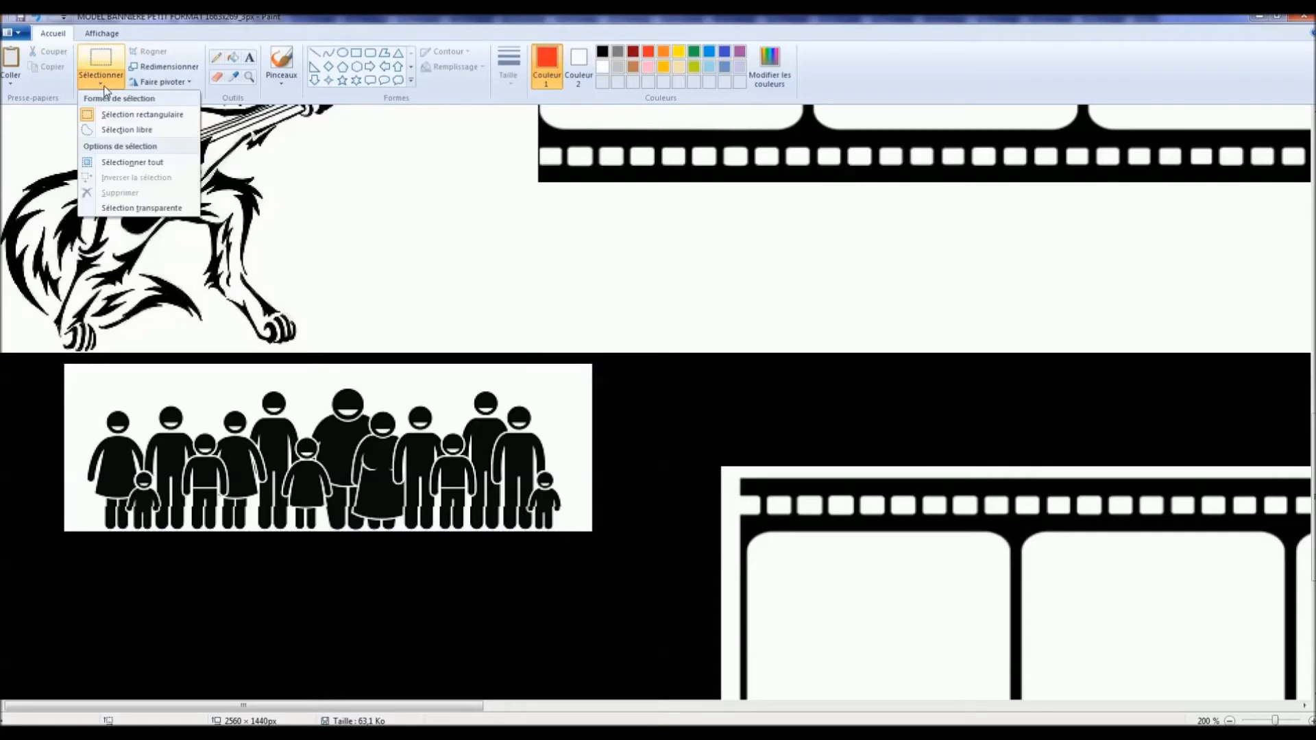
{"action": "left_click", "coordinate": [120, 130]}
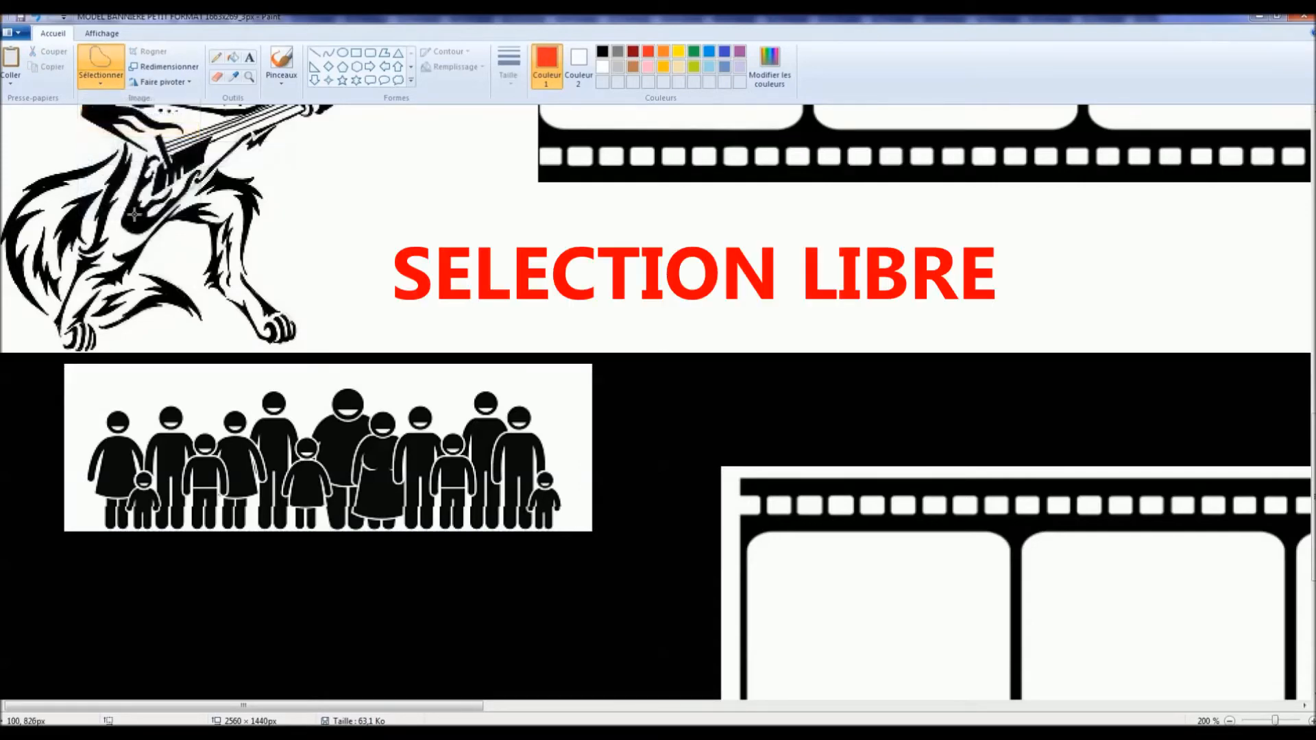
{"action": "scroll", "coordinate": [206, 552], "scroll_direction": "up", "scroll_amount": 2, "text": "ctrl"}
{"action": "mouse_move", "coordinate": [211, 544]}
{"action": "left_mouse_down"}
{"action": "mouse_move", "coordinate": [192, 457]}
{"action": "mouse_move", "coordinate": [327, 352]}
{"action": "mouse_move", "coordinate": [323, 318]}
{"action": "mouse_move", "coordinate": [345, 307]}
{"action": "mouse_move", "coordinate": [366, 319]}
{"action": "mouse_move", "coordinate": [362, 356]}
{"action": "mouse_move", "coordinate": [385, 371]}
{"action": "mouse_move", "coordinate": [411, 363]}
{"action": "mouse_move", "coordinate": [1114, 524]}
{"action": "mouse_move", "coordinate": [1105, 562]}
{"action": "left_mouse_up"}
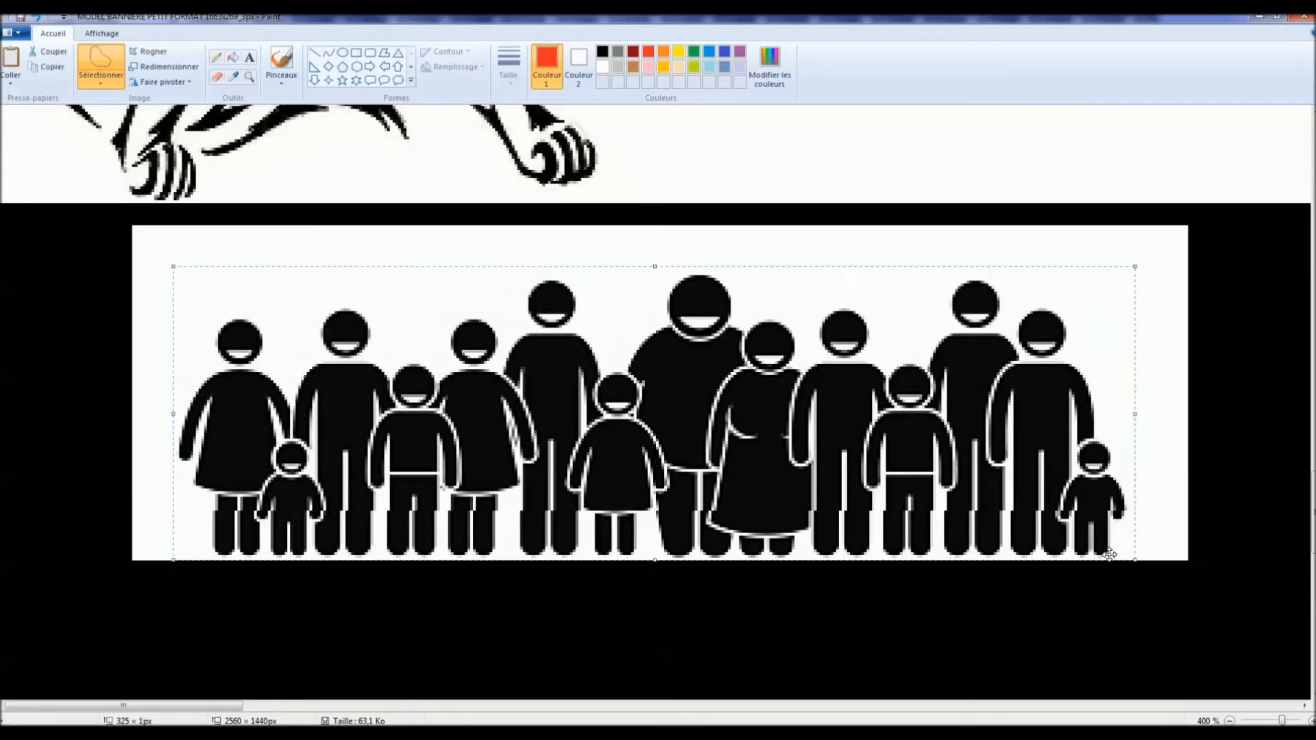
{"action": "left_click_drag", "start_coordinate": [699, 507], "coordinate": [636, 345]}
{"action": "scroll", "coordinate": [636, 632], "scroll_direction": "up", "scroll_amount": 5}
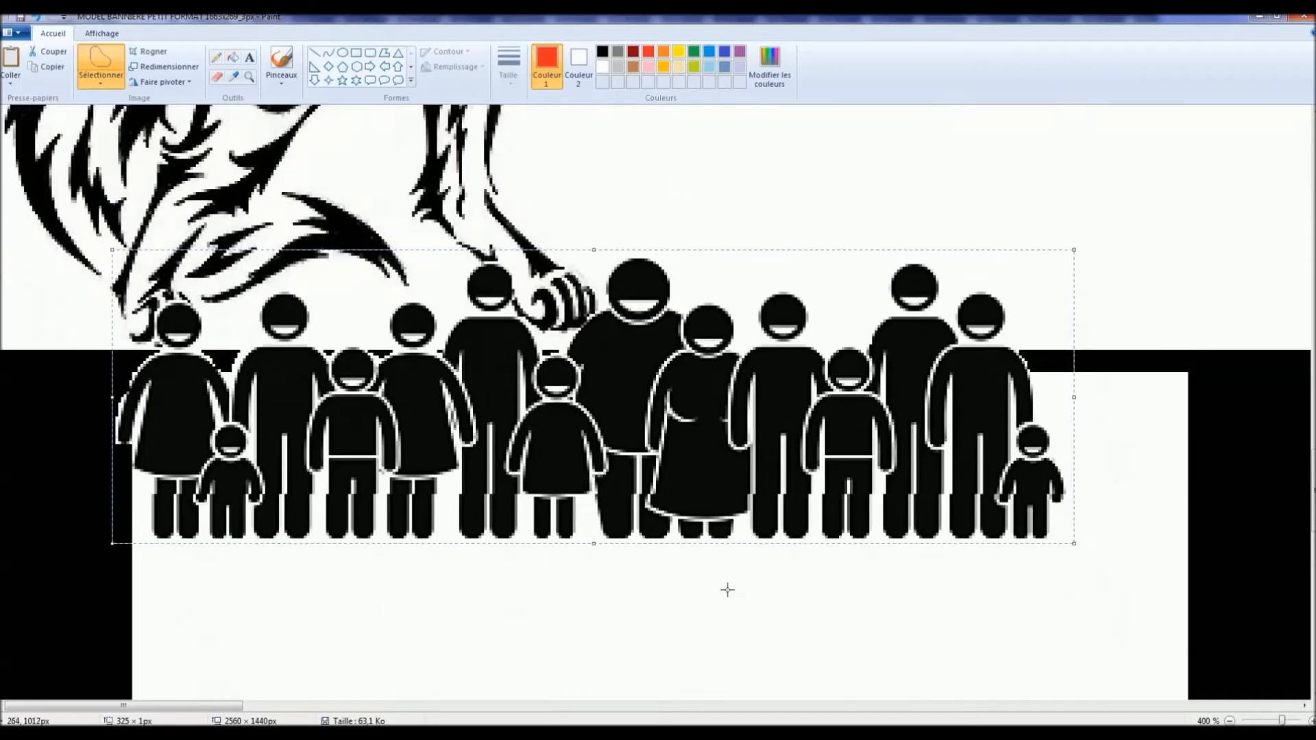
{"action": "left_click_drag", "start_coordinate": [570, 603], "coordinate": [622, 403]}
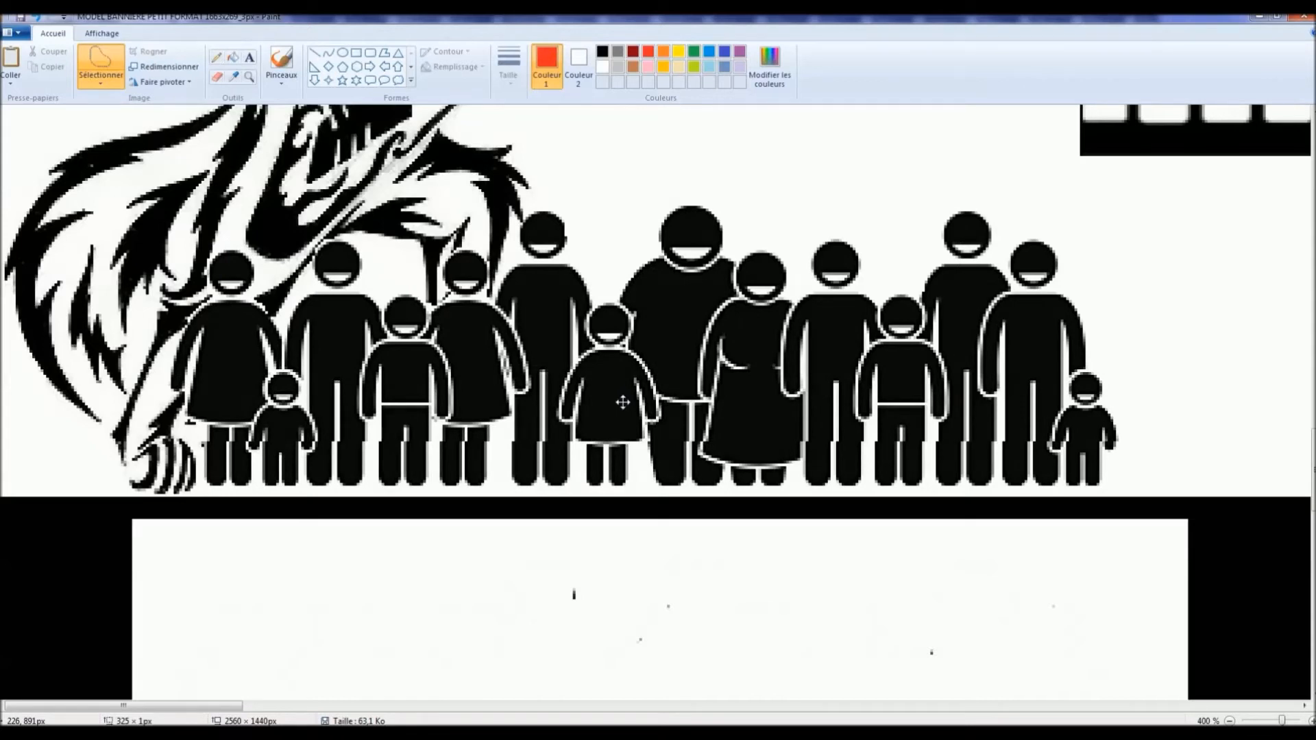
{"action": "left_click_drag", "start_coordinate": [623, 403], "coordinate": [388, 413]}
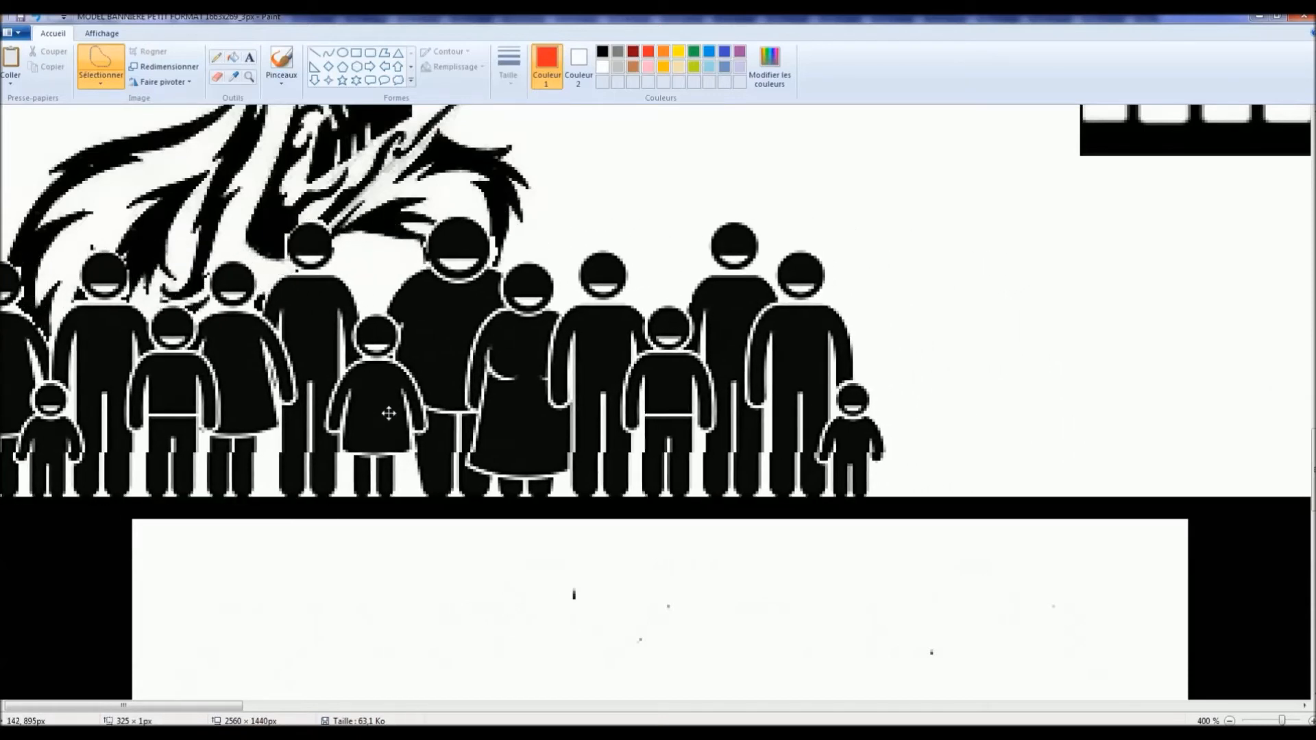
{"action": "left_click", "coordinate": [1059, 366]}
Step: Set the pencil to black at the thinnest size and retouch the stray pixels beside the largest figure's head where it overlaps the fox
{"action": "scroll", "coordinate": [891, 450], "scroll_direction": "down", "scroll_amount": 3}
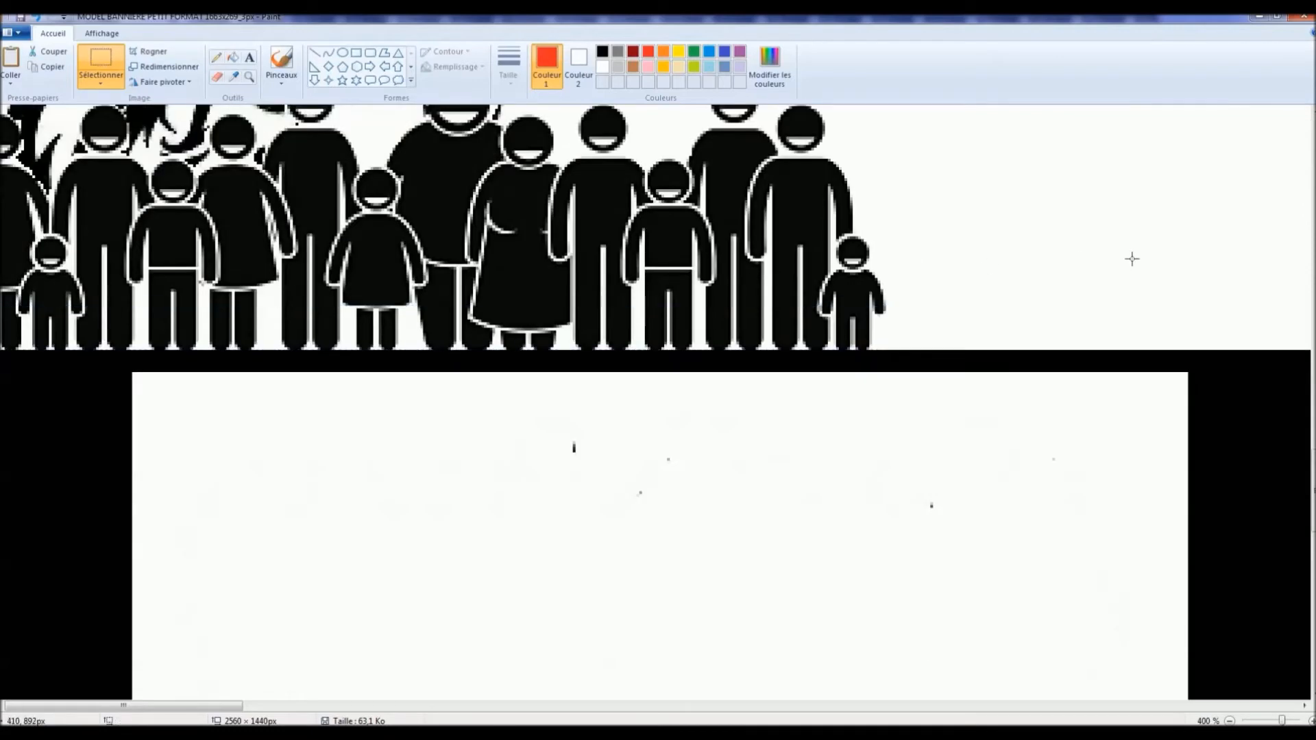
{"action": "scroll", "coordinate": [761, 276], "scroll_direction": "up", "scroll_amount": 6}
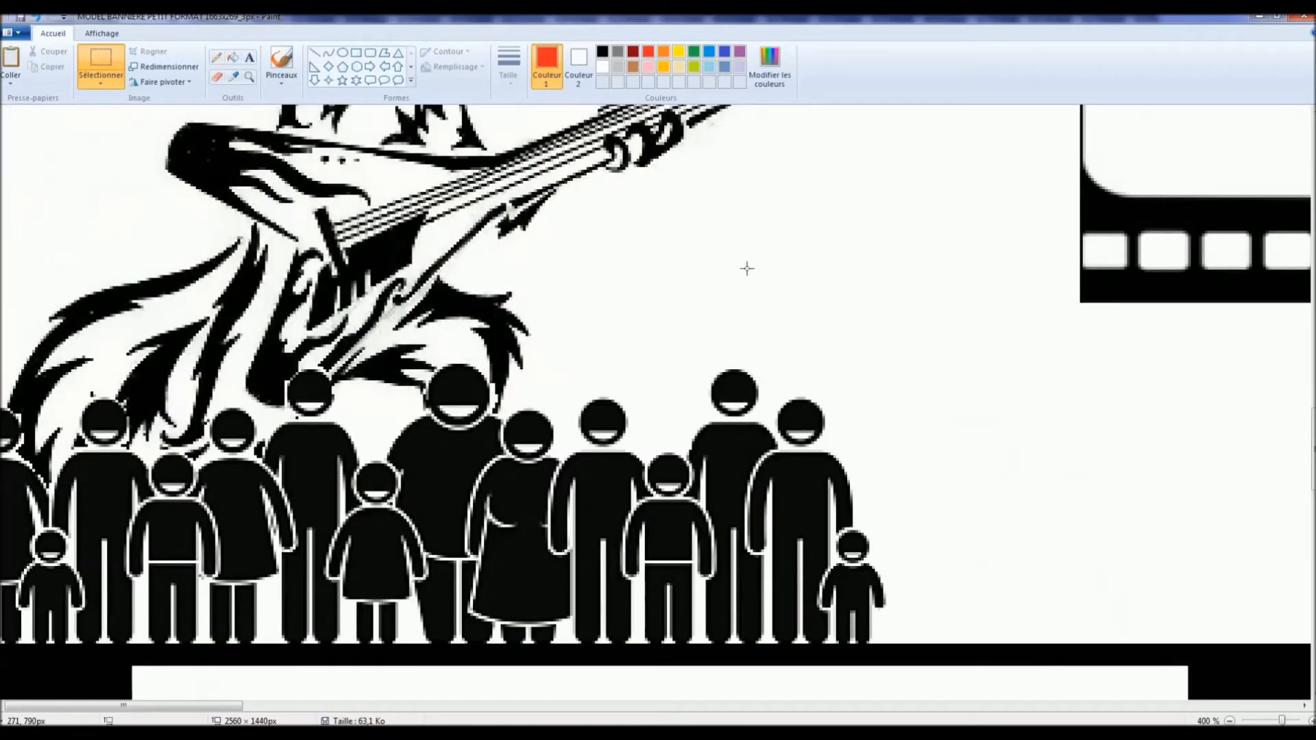
{"action": "scroll", "coordinate": [740, 274], "scroll_direction": "up", "scroll_amount": 3}
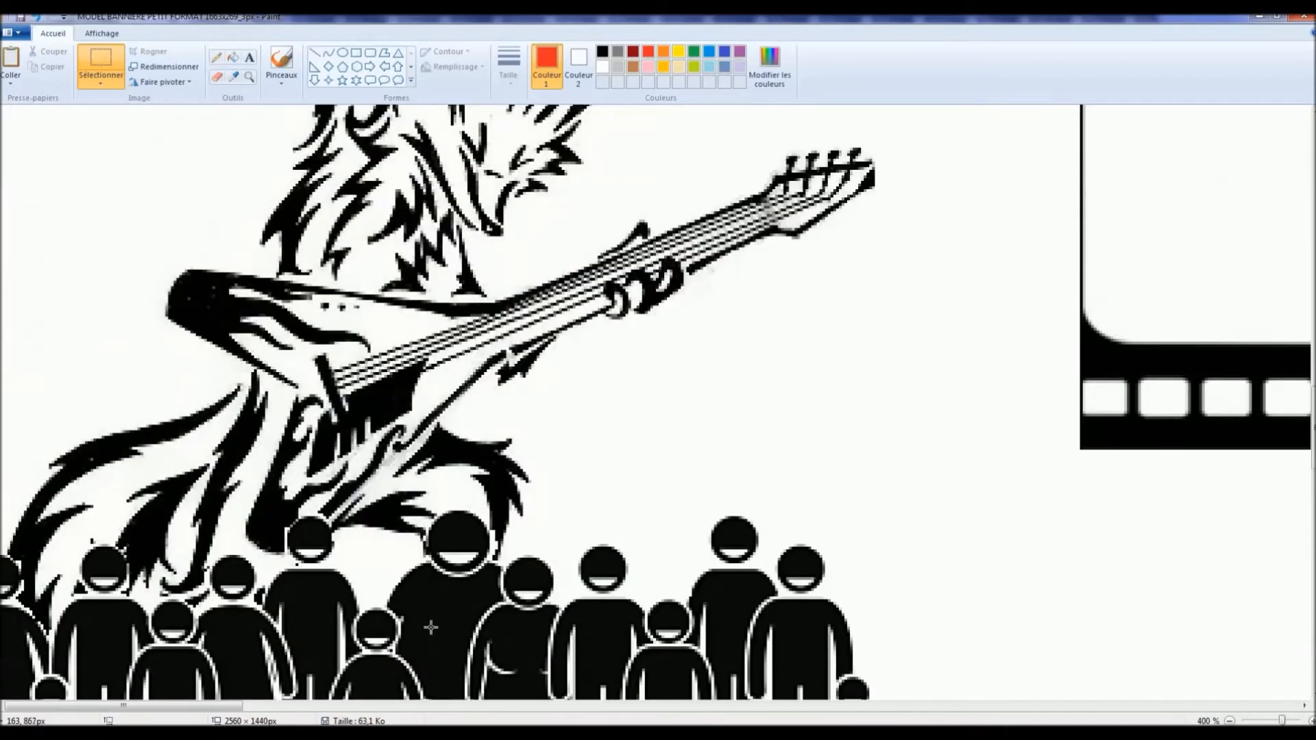
{"action": "scroll", "coordinate": [376, 541], "scroll_direction": "down", "scroll_amount": 3}
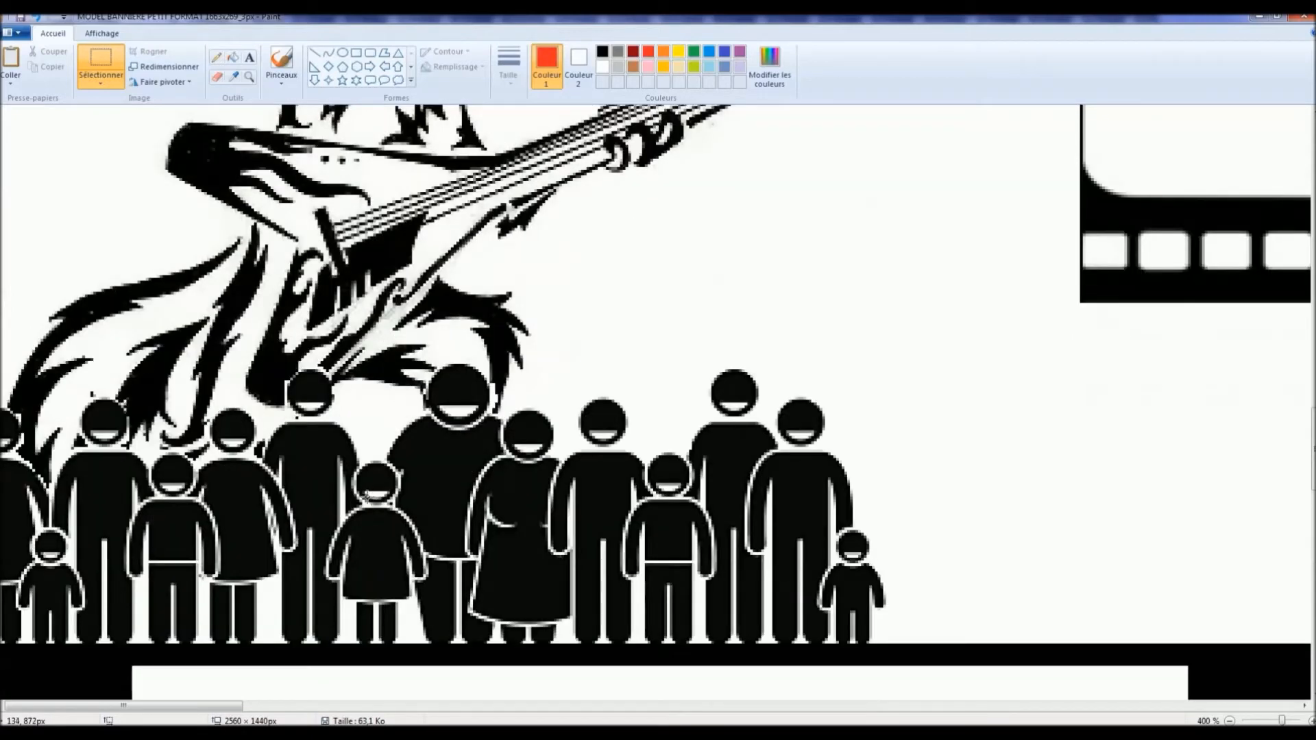
{"action": "scroll", "coordinate": [521, 461], "scroll_direction": "up", "scroll_amount": 2}
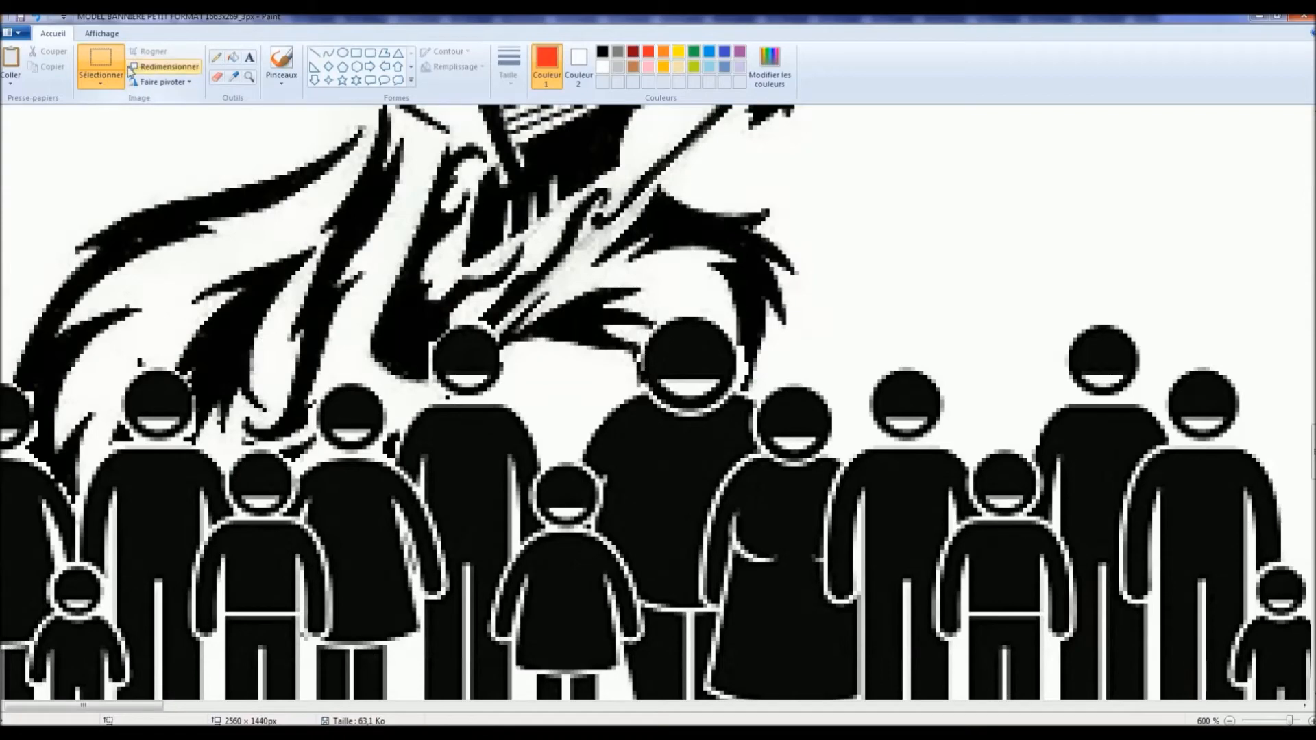
{"action": "scroll", "coordinate": [596, 405], "scroll_direction": "up", "scroll_amount": 1}
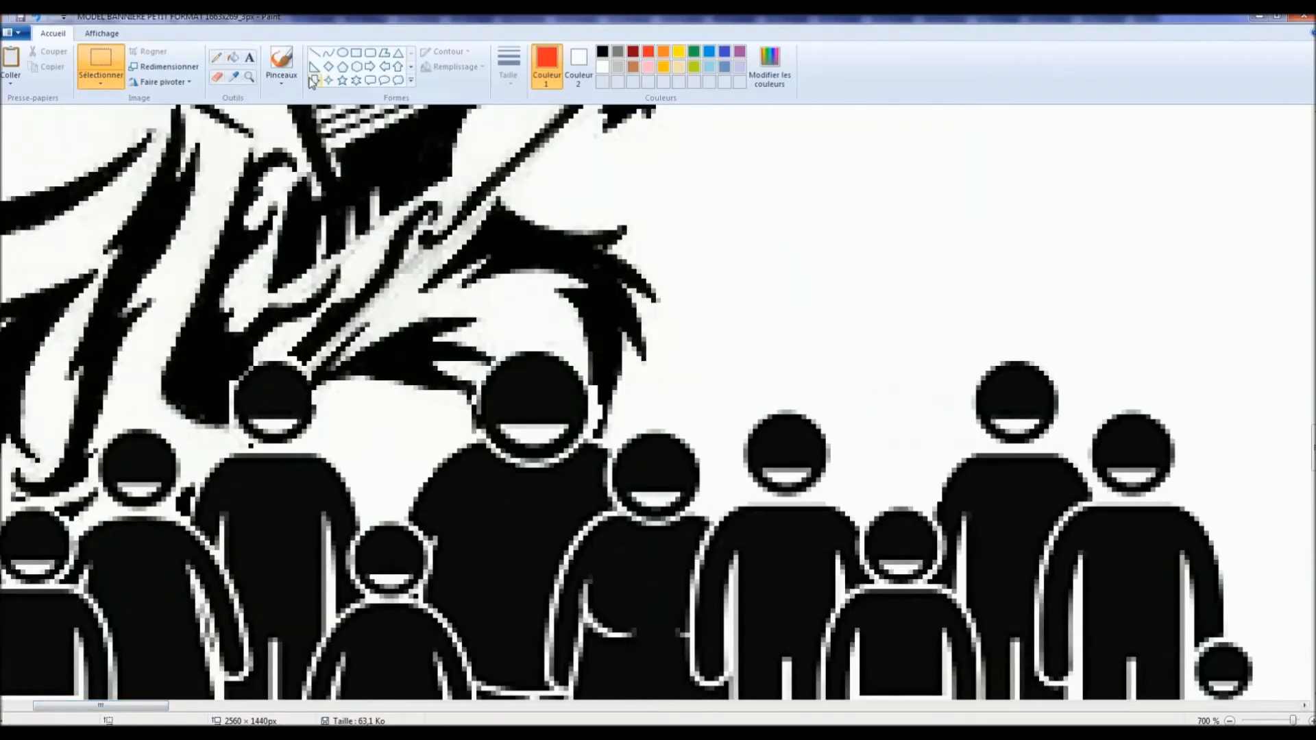
{"action": "left_click", "coordinate": [217, 59]}
{"action": "left_click", "coordinate": [602, 52]}
{"action": "left_click", "coordinate": [508, 65]}
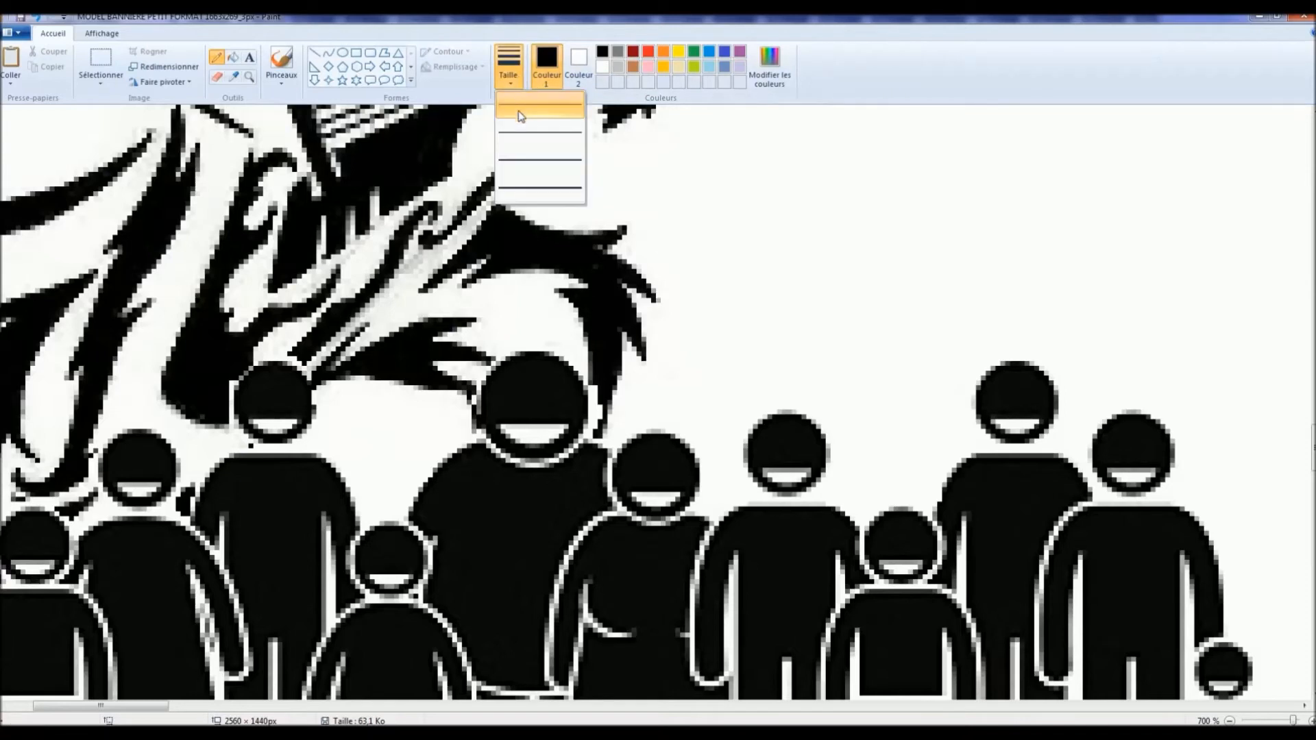
{"action": "left_click", "coordinate": [541, 106]}
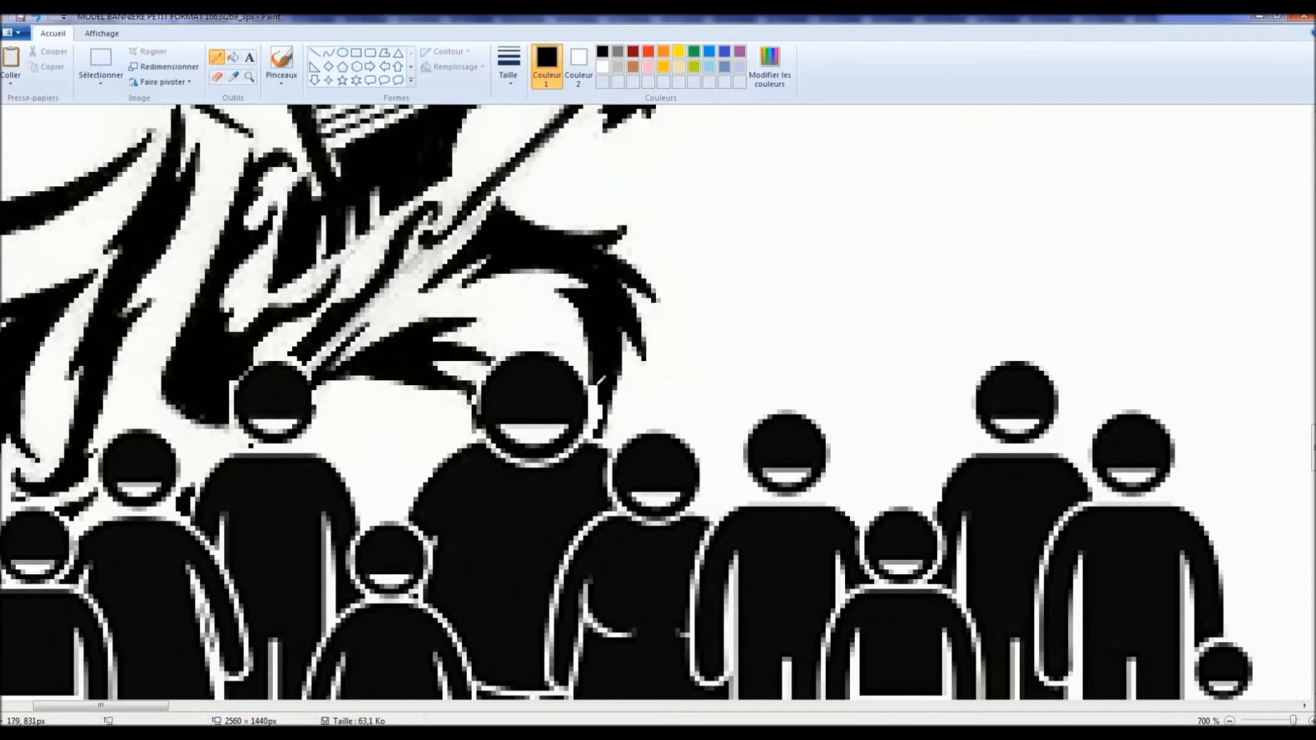
{"action": "left_click_drag", "start_coordinate": [601, 396], "coordinate": [601, 407]}
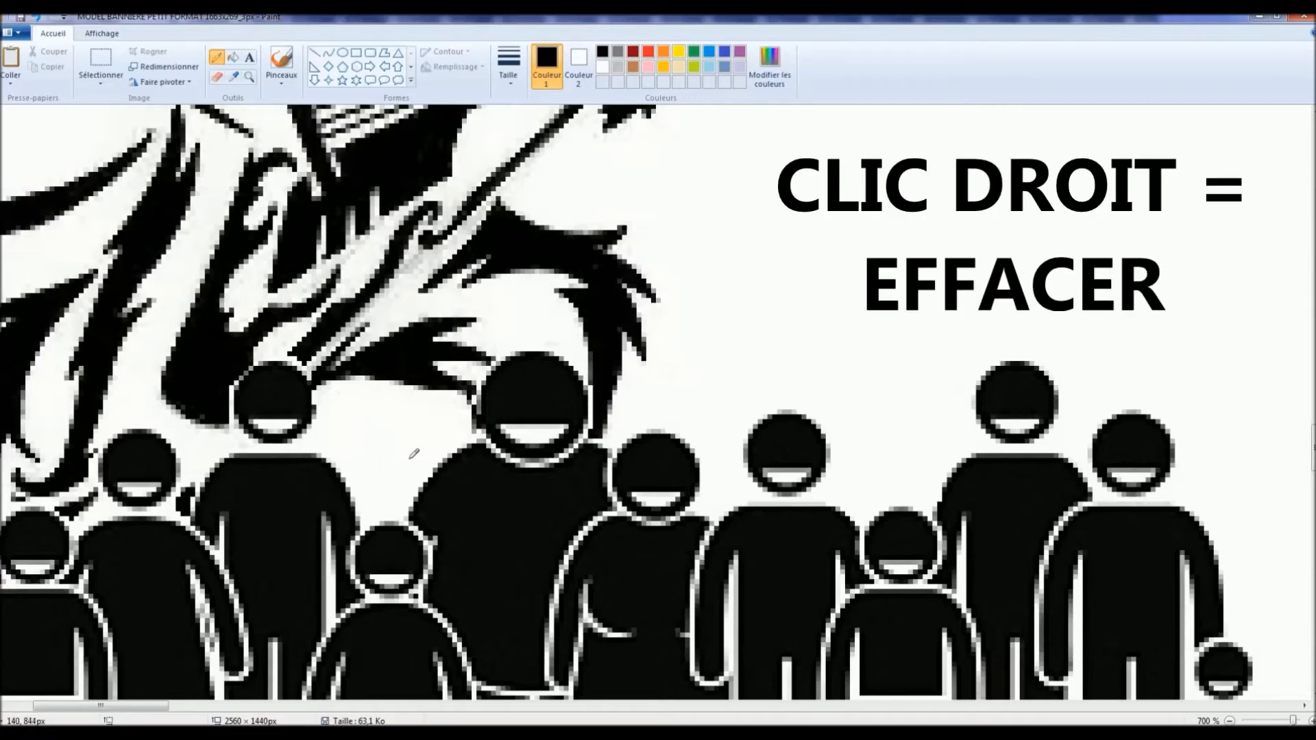
{"action": "scroll", "coordinate": [131, 432], "scroll_direction": "left", "scroll_amount": 3}
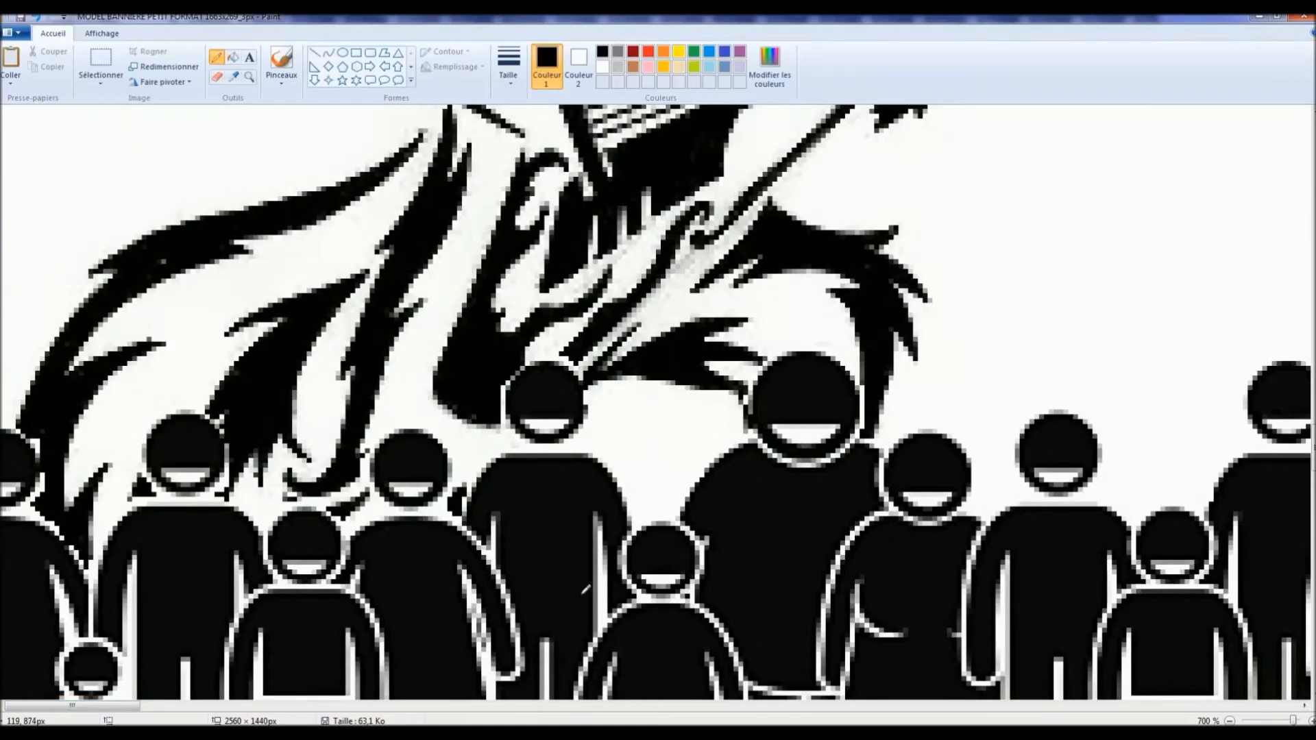
{"action": "scroll", "coordinate": [603, 561], "scroll_direction": "down", "scroll_amount": 6}
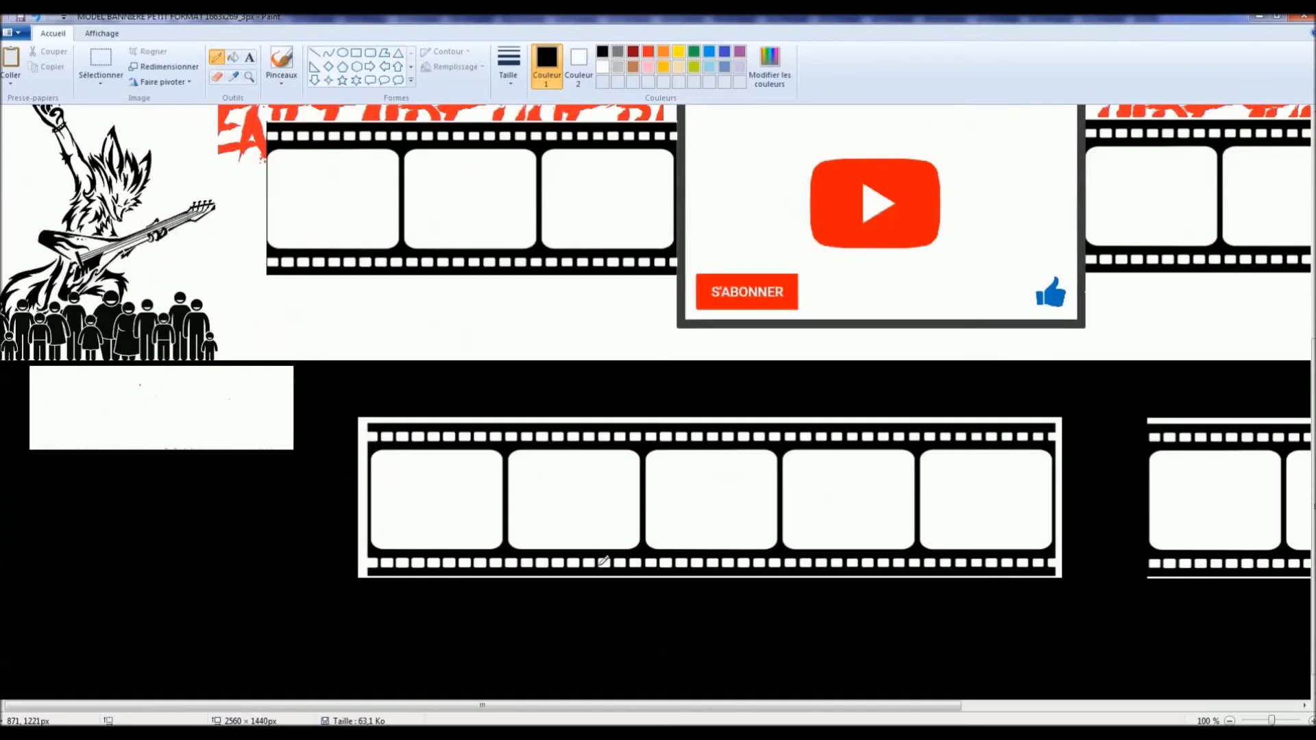
{"action": "scroll", "coordinate": [603, 561], "scroll_direction": "up", "scroll_amount": 4}
{"action": "scroll", "coordinate": [603, 560], "scroll_direction": "down", "scroll_amount": 2}
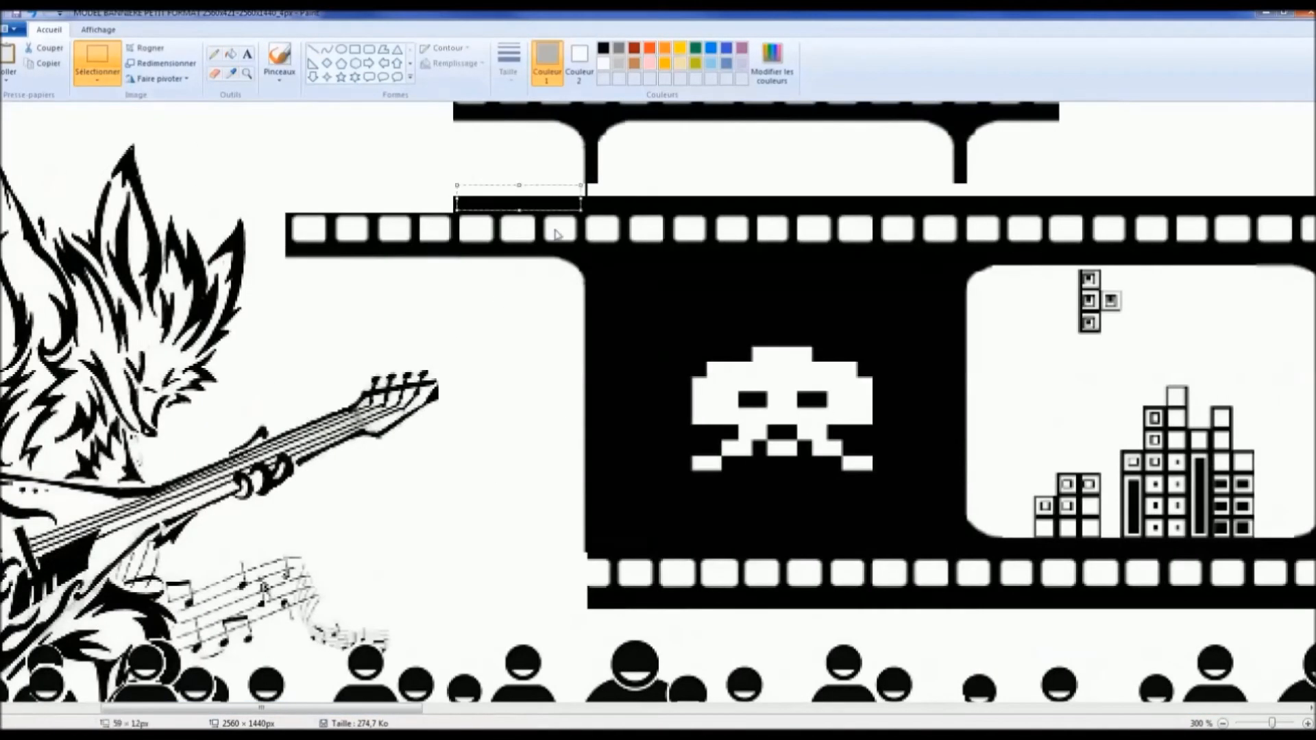
Step: Extend the film strip toward the fox by moving a black edge piece along its upper border and pasting a section onto its lower border
{"action": "left_click_drag", "start_coordinate": [519, 199], "coordinate": [348, 206]}
{"action": "left_click", "coordinate": [603, 48]}
{"action": "key", "text": "ctrl+v"}
{"action": "left_click_drag", "start_coordinate": [95, 112], "coordinate": [518, 591]}
{"action": "left_click", "coordinate": [423, 513]}
Step: Retouch the lower border's perforations in grey with a colour sampled from the artwork, and paste a copied film strip piece
{"action": "scroll", "coordinate": [423, 512], "scroll_direction": "up", "scroll_amount": 5}
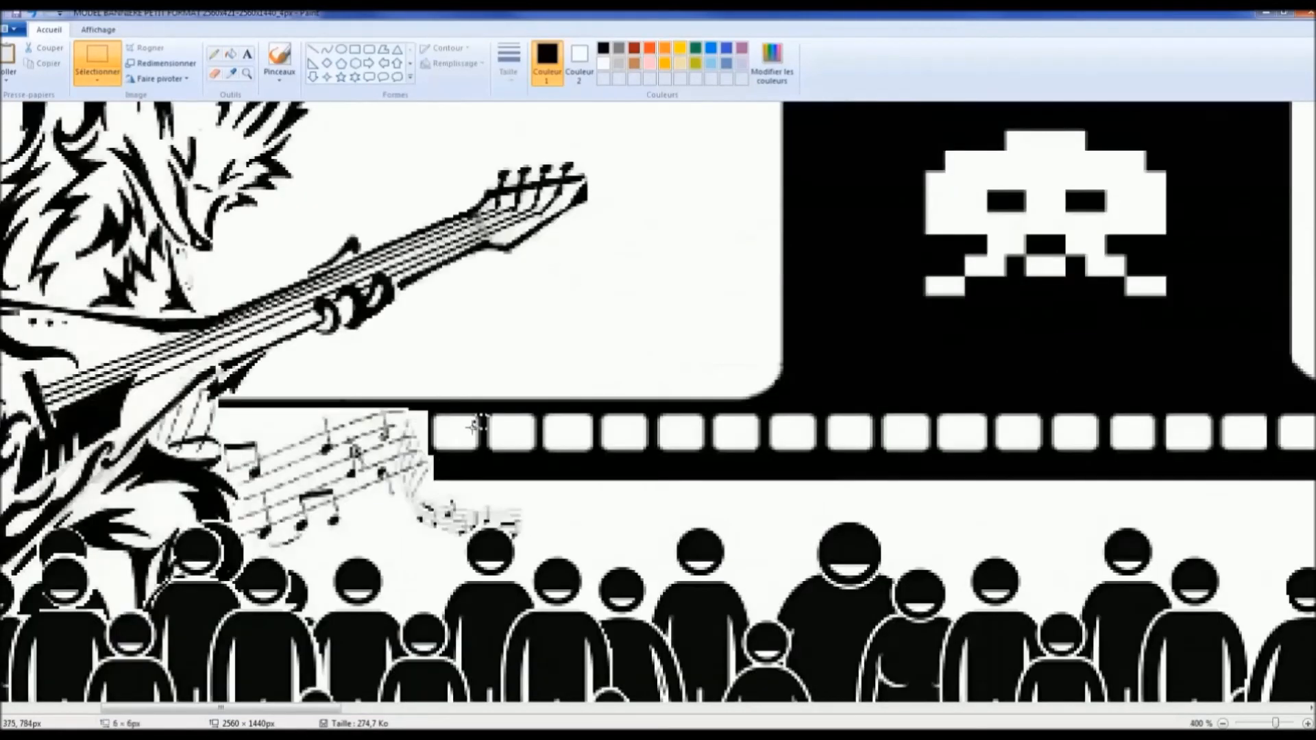
{"action": "left_click", "coordinate": [214, 54]}
{"action": "left_click", "coordinate": [619, 47]}
{"action": "left_click", "coordinate": [232, 73]}
{"action": "left_click", "coordinate": [672, 281]}
{"action": "left_click", "coordinate": [97, 55]}
{"action": "key", "text": "ctrl+v"}
Step: Draw black straight lines to complete the film strip's edges where they meet the fox
{"action": "left_click", "coordinate": [214, 54]}
{"action": "left_click", "coordinate": [603, 48]}
{"action": "scroll", "coordinate": [548, 343], "scroll_direction": "down", "scroll_amount": 4}
{"action": "left_click", "coordinate": [313, 50]}
{"action": "scroll", "coordinate": [370, 176], "scroll_direction": "up", "scroll_amount": 2}
{"action": "mouse_move", "coordinate": [325, 405]}
{"action": "left_mouse_down"}
{"action": "mouse_move", "coordinate": [346, 377]}
{"action": "mouse_move", "coordinate": [428, 457]}
{"action": "left_mouse_up"}
{"action": "mouse_move", "coordinate": [427, 456]}
{"action": "left_mouse_down"}
{"action": "mouse_move", "coordinate": [491, 358]}
{"action": "mouse_move", "coordinate": [512, 384]}
{"action": "left_mouse_up"}
{"action": "scroll", "coordinate": [548, 342], "scroll_direction": "down", "scroll_amount": 3}
Step: Paste a film strip section onto the upper border beside the fox's ears and add the missing perforations there
{"action": "left_click", "coordinate": [98, 55]}
{"action": "key", "text": "ctrl+v"}
{"action": "left_click_drag", "start_coordinate": [765, 204], "coordinate": [479, 199]}
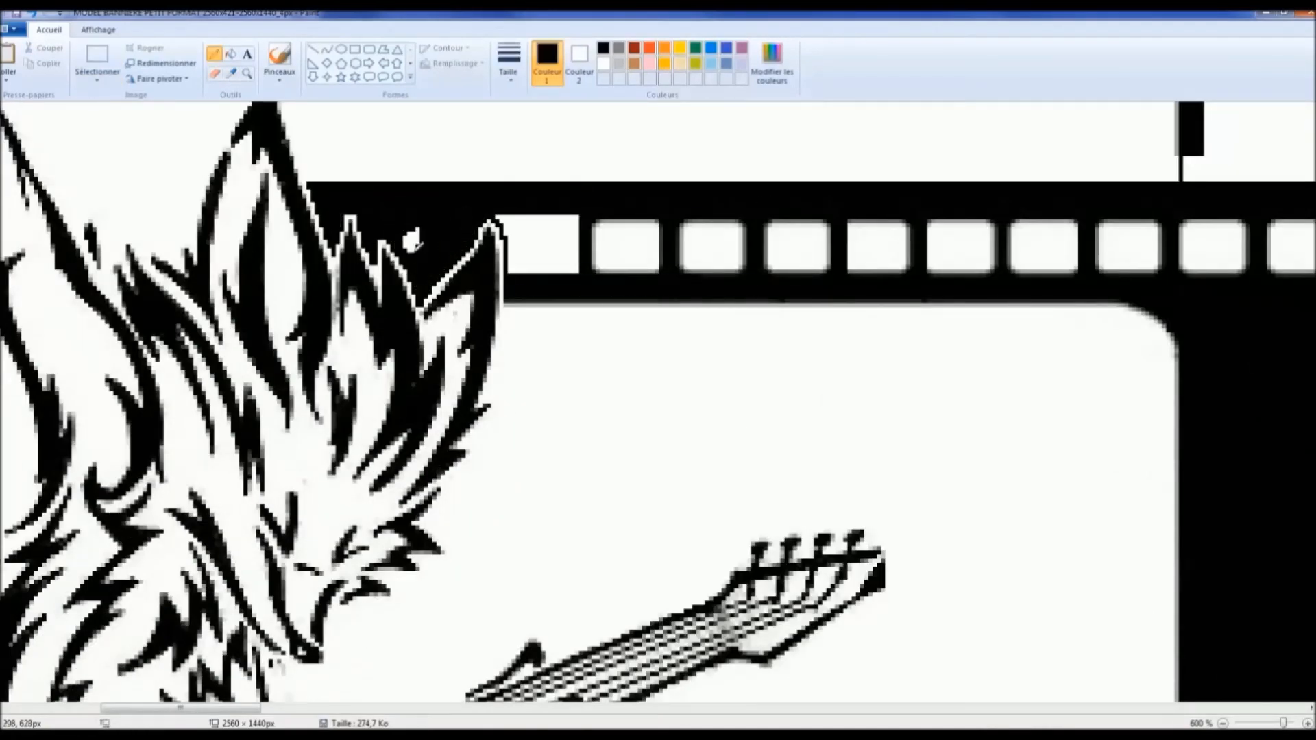
{"action": "scroll", "coordinate": [480, 343], "scroll_direction": "down", "scroll_amount": 3}
{"action": "scroll", "coordinate": [480, 206], "scroll_direction": "up", "scroll_amount": 3}
{"action": "left_click_drag", "start_coordinate": [370, 177], "coordinate": [433, 192]}
{"action": "left_click", "coordinate": [214, 53]}
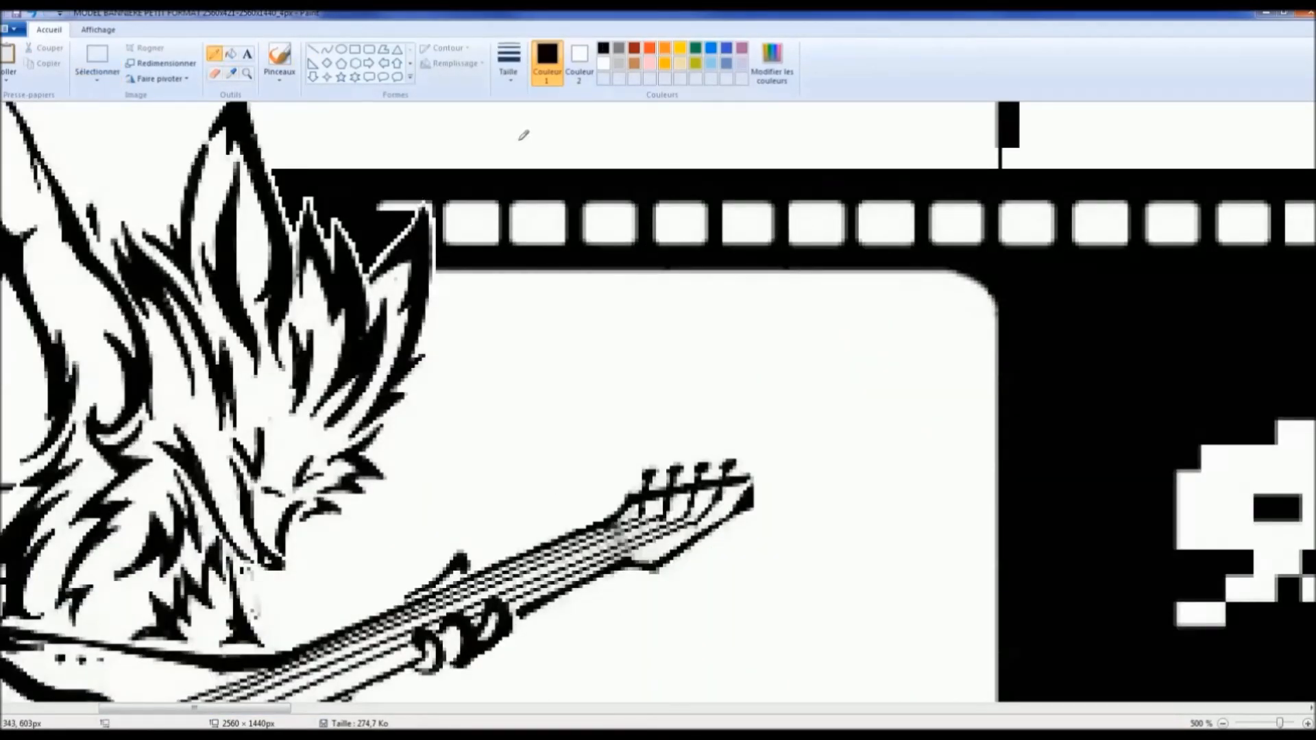
{"action": "scroll", "coordinate": [466, 291], "scroll_direction": "up", "scroll_amount": 2}
Step: Fill the gap between the fox's raised arm and ear with the black upper film border and a perforation
{"action": "scroll", "coordinate": [466, 291], "scroll_direction": "up", "scroll_amount": 5}
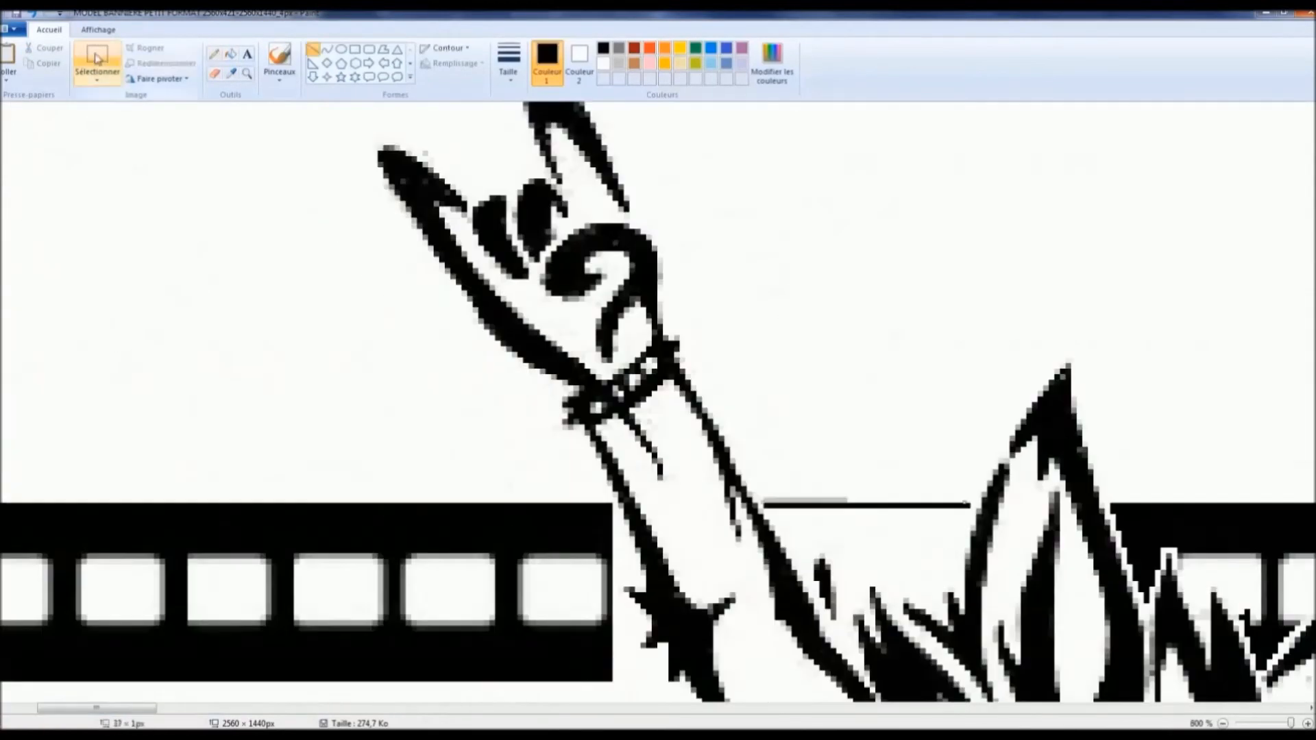
{"action": "scroll", "coordinate": [617, 342], "scroll_direction": "down", "scroll_amount": 2}
{"action": "left_click_drag", "start_coordinate": [781, 374], "coordinate": [833, 404]}
{"action": "left_click", "coordinate": [97, 55]}
{"action": "left_click_drag", "start_coordinate": [925, 409], "coordinate": [943, 435]}
Step: Shade the perforation edges between the fox's arm and ear in grey and join the film strip to the outer side of the raised arm
{"action": "left_click", "coordinate": [213, 53]}
{"action": "left_click", "coordinate": [619, 47]}
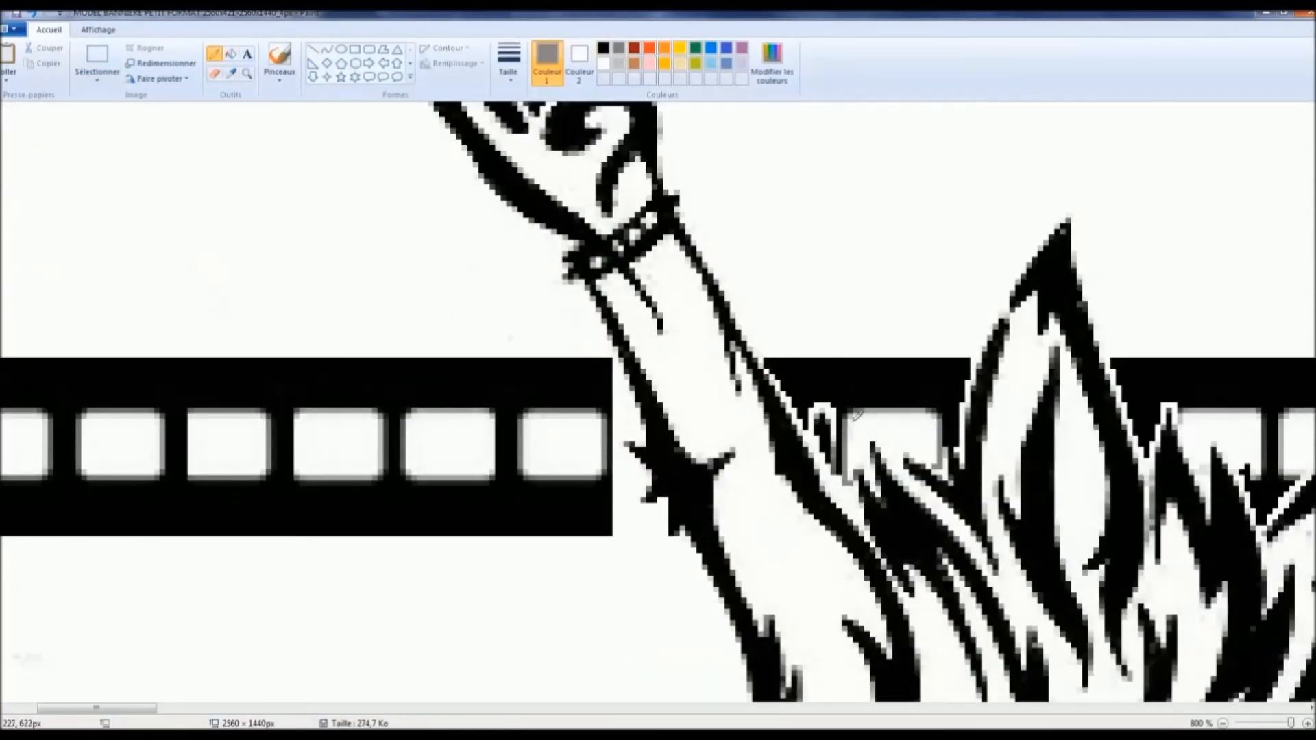
{"action": "scroll", "coordinate": [617, 343], "scroll_direction": "right", "scroll_amount": 2}
{"action": "scroll", "coordinate": [480, 343], "scroll_direction": "down", "scroll_amount": 3}
{"action": "scroll", "coordinate": [198, 473], "scroll_direction": "up", "scroll_amount": 3}
{"action": "left_click", "coordinate": [603, 47]}
{"action": "left_click", "coordinate": [98, 54]}
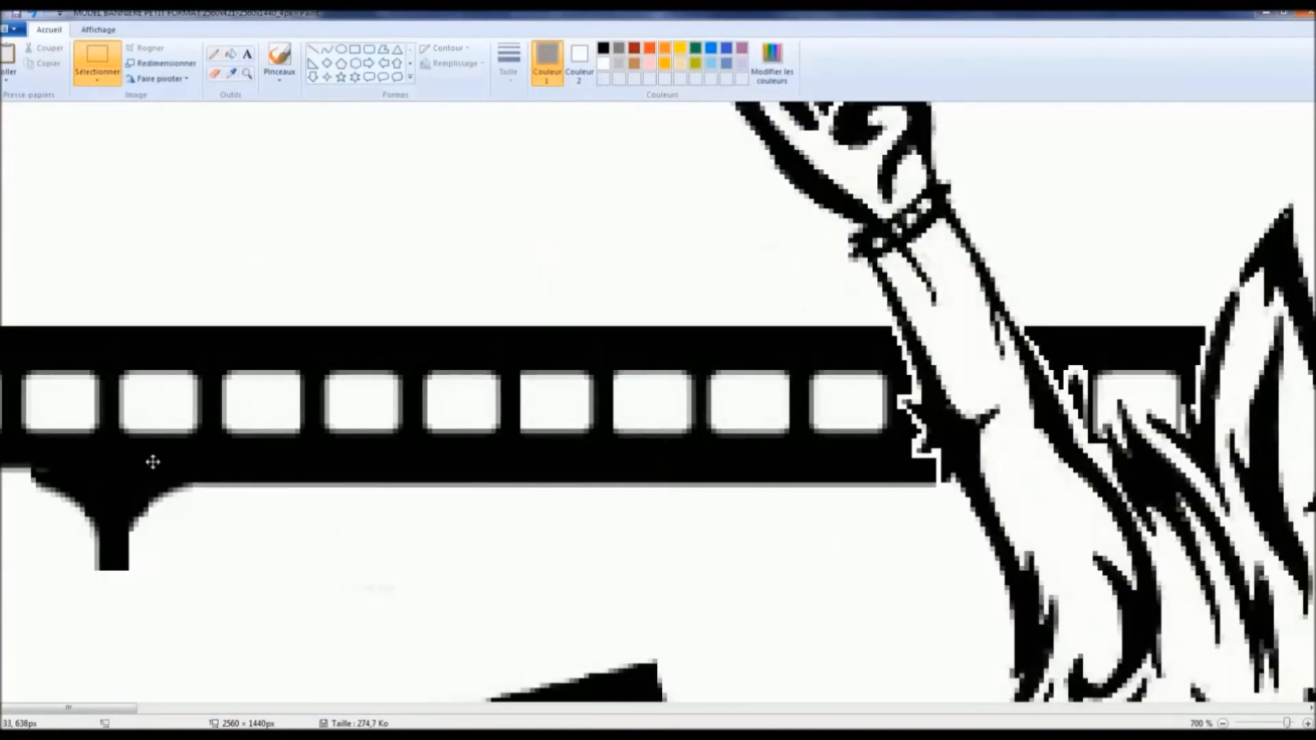
Step: Select the short railway track piece in the empty film frame beside the music notes frame and open its editing options
{"action": "scroll", "coordinate": [480, 411], "scroll_direction": "down", "scroll_amount": 3}
{"action": "scroll", "coordinate": [479, 411], "scroll_direction": "down", "scroll_amount": 3}
{"action": "left_click_drag", "start_coordinate": [754, 329], "coordinate": [846, 555]}
{"action": "scroll", "coordinate": [846, 555], "scroll_direction": "down", "scroll_amount": 3}
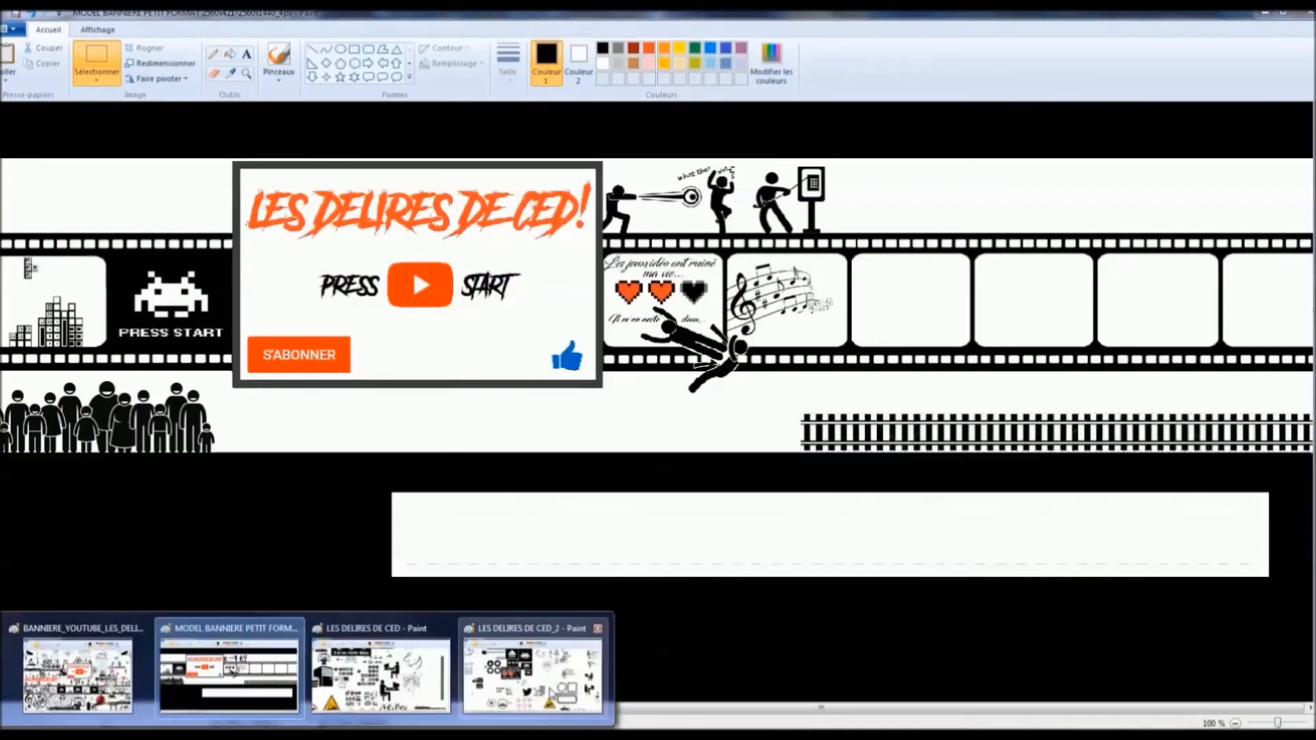
{"action": "scroll", "coordinate": [617, 274], "scroll_direction": "up", "scroll_amount": 3}
{"action": "left_click", "coordinate": [214, 73]}
{"action": "left_click", "coordinate": [97, 55]}
{"action": "left_click_drag", "start_coordinate": [418, 466], "coordinate": [590, 558]}
{"action": "right_click", "coordinate": [500, 516]}
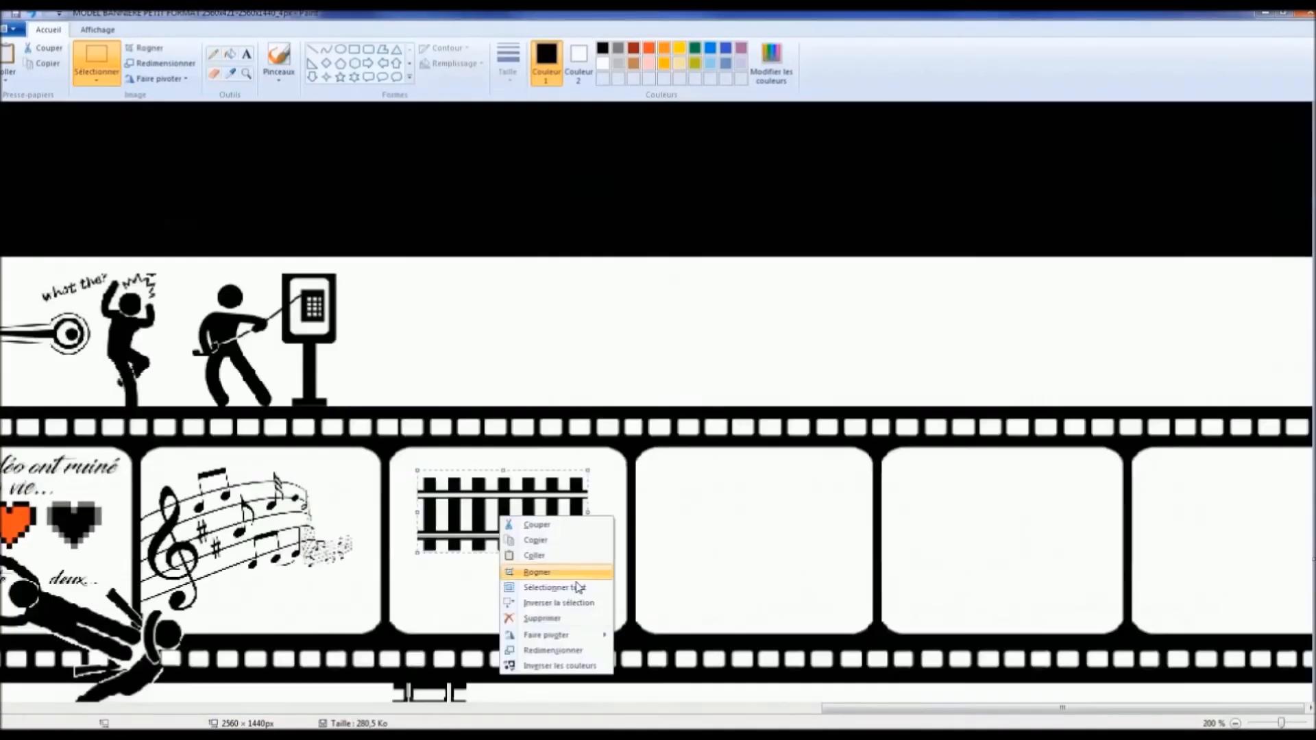
Step: Move and reorient the railway track piece to build the vertical and curved rails, and clean around them with white
{"action": "scroll", "coordinate": [658, 411], "scroll_direction": "down", "scroll_amount": 3}
{"action": "scroll", "coordinate": [658, 548], "scroll_direction": "up", "scroll_amount": 3}
{"action": "left_click_drag", "start_coordinate": [72, 685], "coordinate": [546, 508]}
{"action": "scroll", "coordinate": [658, 412], "scroll_direction": "down", "scroll_amount": 3}
{"action": "left_click", "coordinate": [159, 78]}
{"action": "left_click", "coordinate": [175, 162]}
{"action": "left_click", "coordinate": [159, 63]}
{"action": "left_click", "coordinate": [97, 320]}
{"action": "left_click", "coordinate": [214, 74]}
{"action": "left_click", "coordinate": [603, 62]}
{"action": "scroll", "coordinate": [1050, 453], "scroll_direction": "up", "scroll_amount": 3}
Step: Cut out the mountain pictogram with the free-form selection and place it at the right end of the upper white strip
{"action": "left_click", "coordinate": [97, 55]}
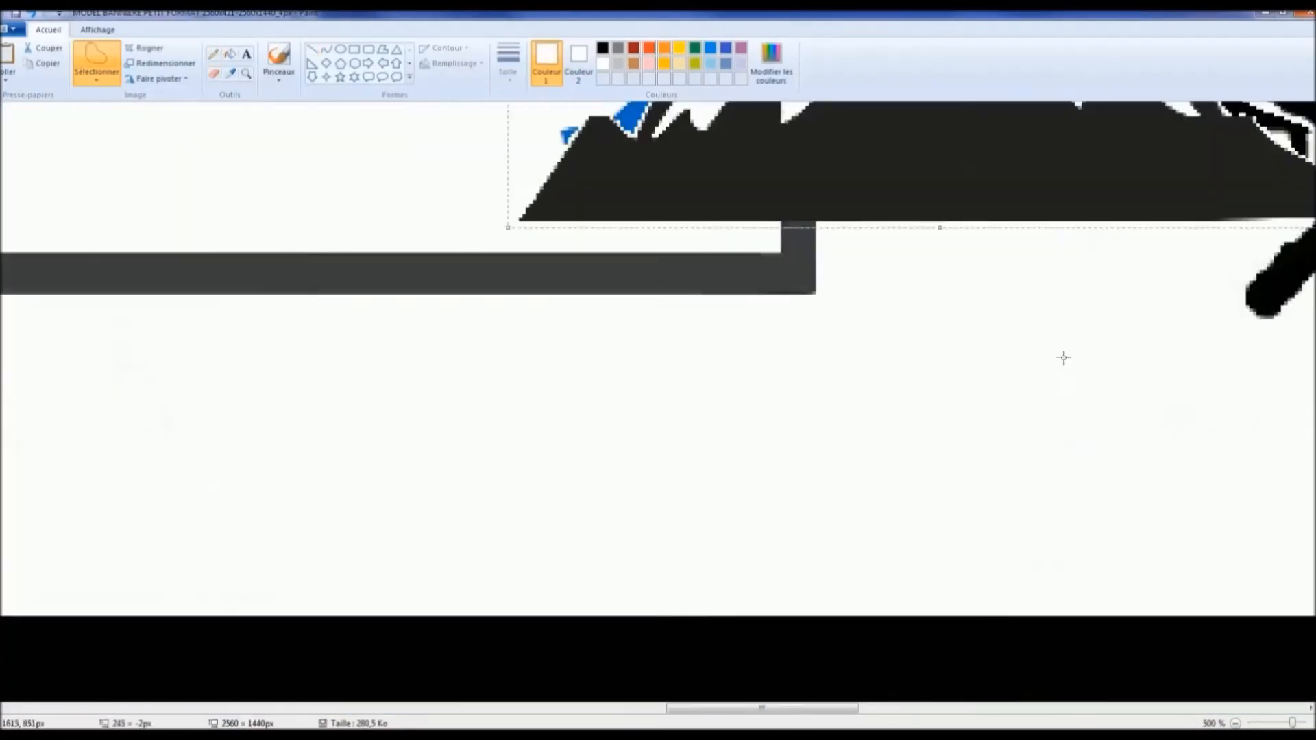
{"action": "scroll", "coordinate": [1063, 355], "scroll_direction": "down", "scroll_amount": 3}
{"action": "scroll", "coordinate": [711, 332], "scroll_direction": "up", "scroll_amount": 3}
{"action": "left_click_drag", "start_coordinate": [115, 234], "coordinate": [705, 444]}
{"action": "left_click_drag", "start_coordinate": [1150, 710], "coordinate": [1140, 713]}
{"action": "scroll", "coordinate": [744, 549], "scroll_direction": "down", "scroll_amount": 2}
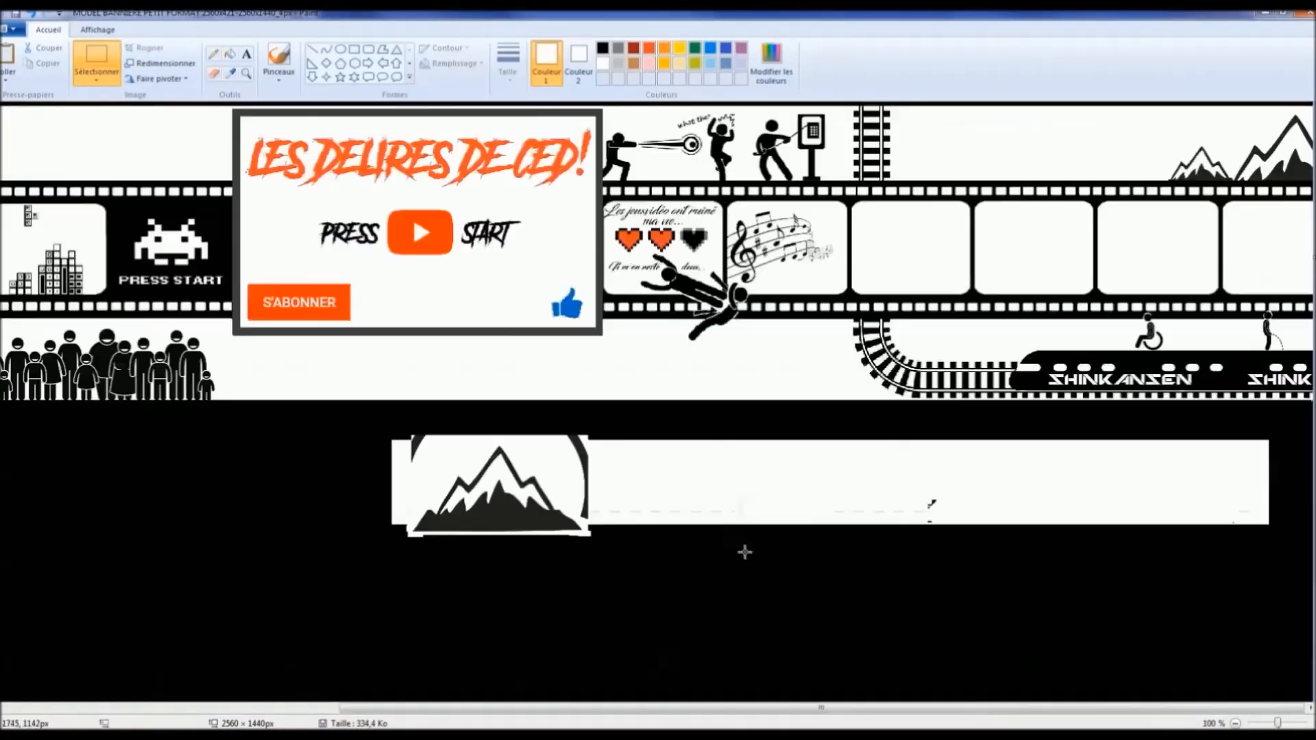
Step: Place the topic clouds TESTS, ASTUCES, MUSIQUE and JAPON with green binary rain along the upper white strip
{"action": "scroll", "coordinate": [377, 295], "scroll_direction": "up", "scroll_amount": 2}
{"action": "left_click_drag", "start_coordinate": [689, 445], "coordinate": [928, 452]}
{"action": "scroll", "coordinate": [929, 452], "scroll_direction": "down", "scroll_amount": 2}
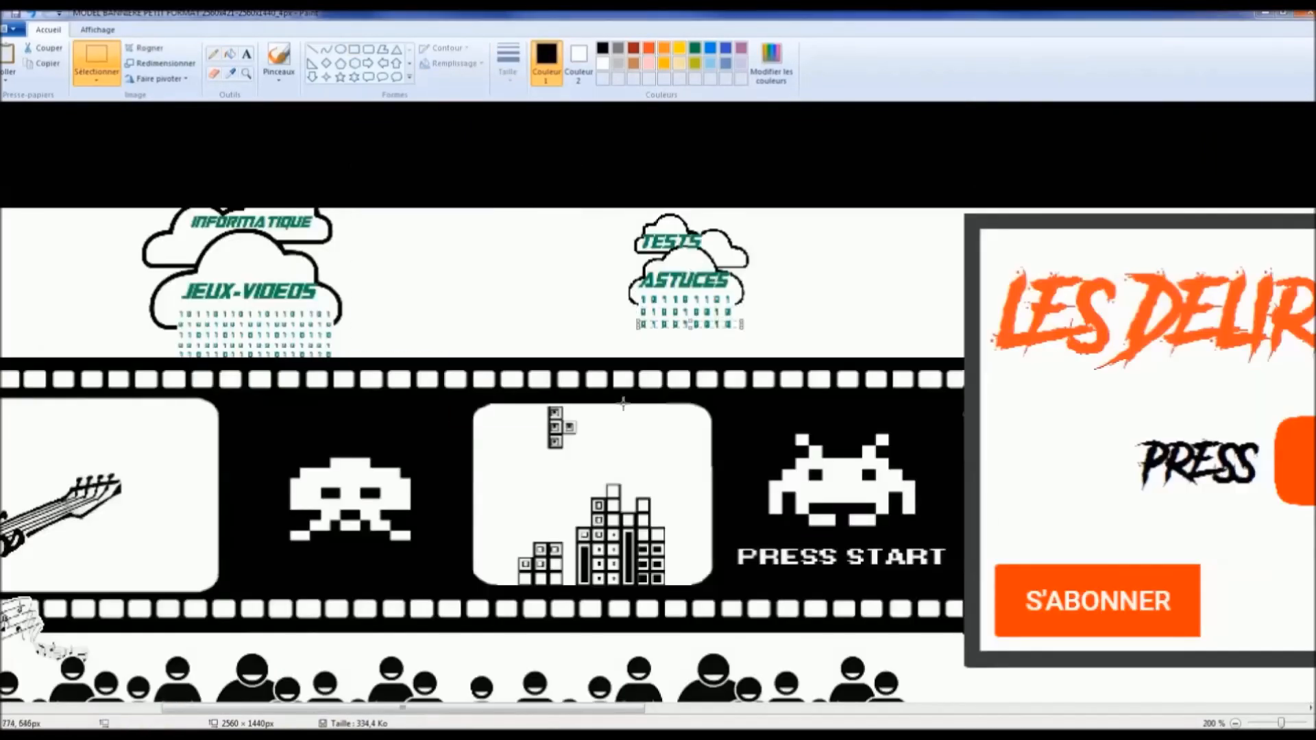
{"action": "scroll", "coordinate": [344, 300], "scroll_direction": "up", "scroll_amount": 1}
{"action": "scroll", "coordinate": [344, 300], "scroll_direction": "up", "scroll_amount": 4}
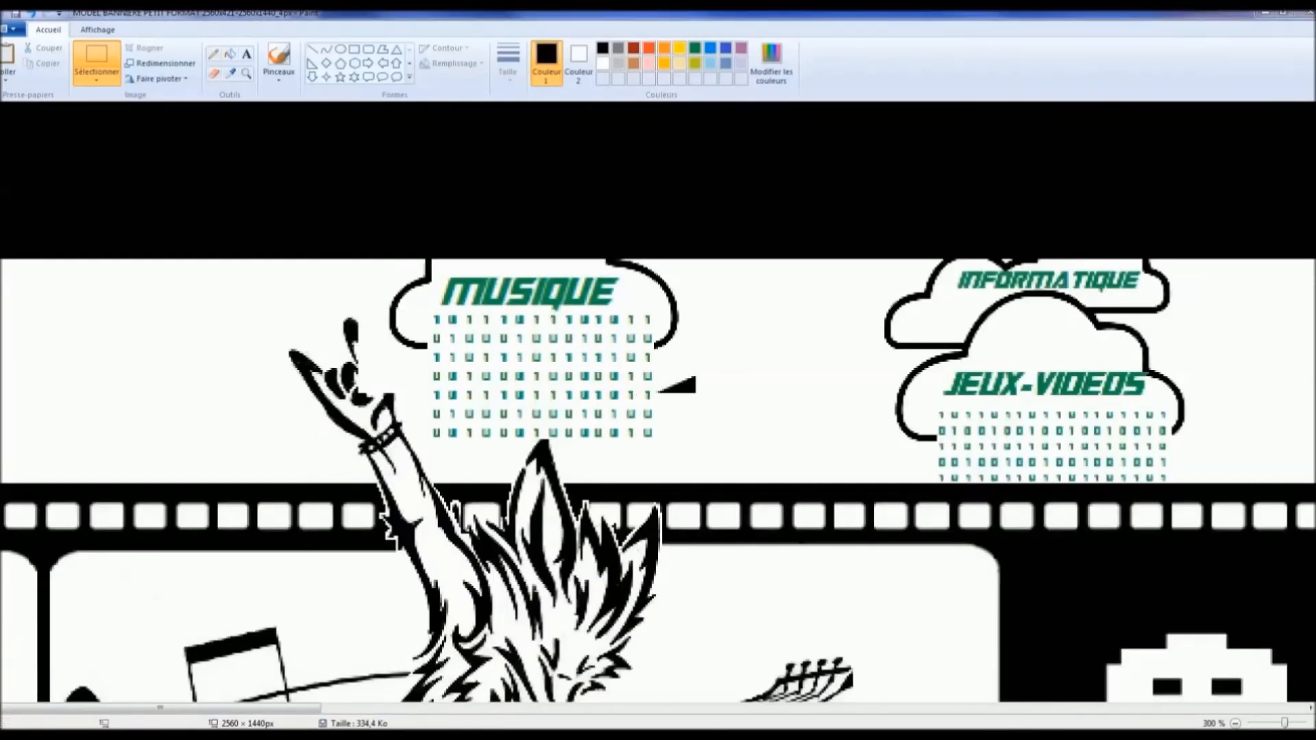
{"action": "scroll", "coordinate": [344, 299], "scroll_direction": "down", "scroll_amount": 5}
{"action": "scroll", "coordinate": [822, 239], "scroll_direction": "up", "scroll_amount": 2}
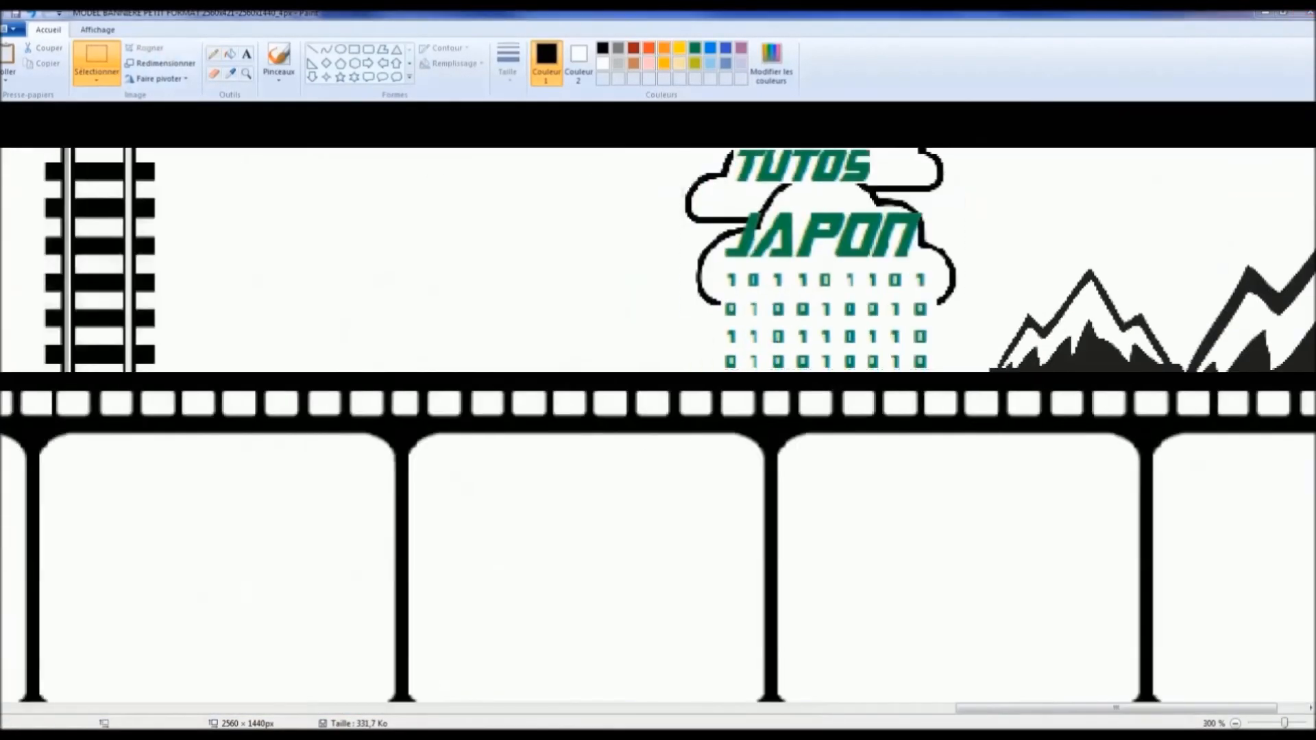
{"action": "scroll", "coordinate": [562, 295], "scroll_direction": "down", "scroll_amount": 1}
Step: Select a piece of the cloud artwork and resize it for the upper white strip
{"action": "left_click_drag", "start_coordinate": [463, 386], "coordinate": [670, 511]}
{"action": "right_click", "coordinate": [568, 483]}
{"action": "left_click", "coordinate": [647, 617]}
{"action": "right_click", "coordinate": [573, 235]}
{"action": "scroll", "coordinate": [562, 295], "scroll_direction": "down", "scroll_amount": 2}
{"action": "scroll", "coordinate": [355, 257], "scroll_direction": "up", "scroll_amount": 2}
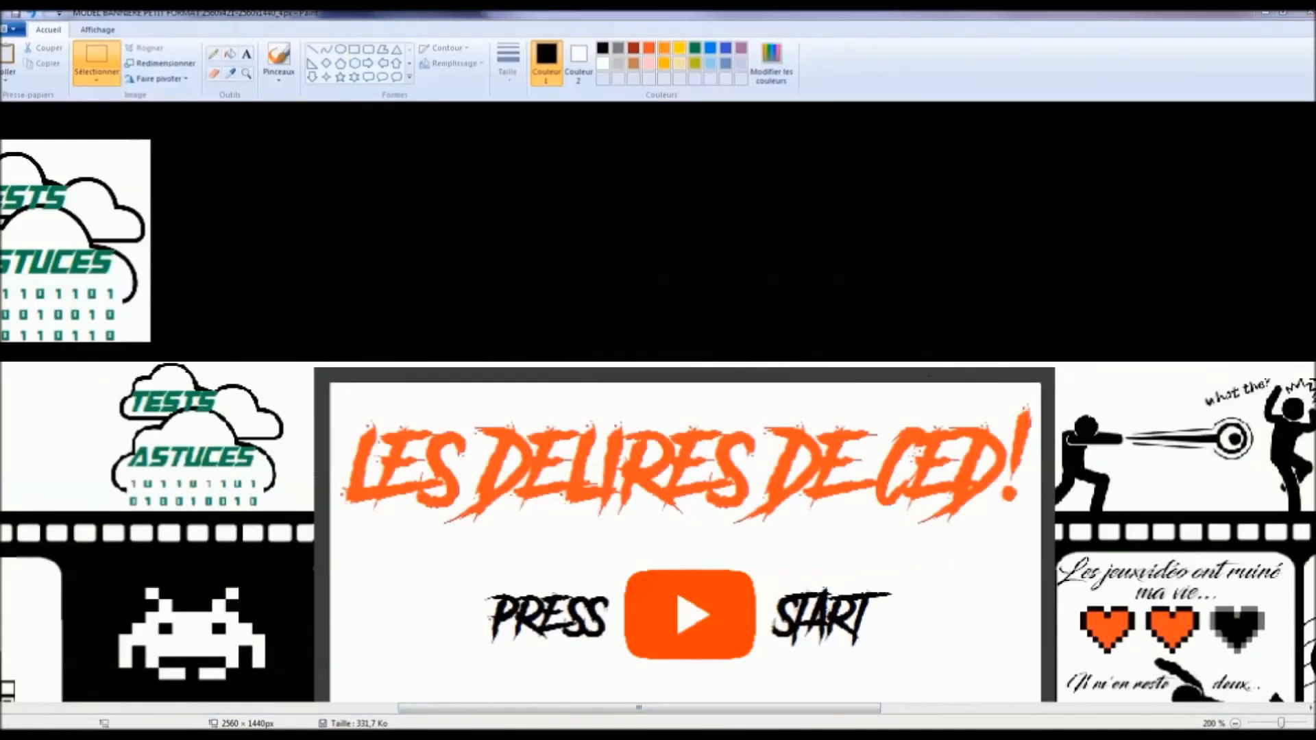
Step: Copy rows of green binary digits from the JEUX-VIDEOS cloud onto the white strip below the film, above the crowd
{"action": "left_click", "coordinate": [230, 53]}
{"action": "left_click", "coordinate": [96, 72]}
{"action": "scroll", "coordinate": [532, 391], "scroll_direction": "up", "scroll_amount": 1}
{"action": "left_click_drag", "start_coordinate": [529, 155], "coordinate": [640, 377]}
{"action": "scroll", "coordinate": [630, 498], "scroll_direction": "down", "scroll_amount": 3}
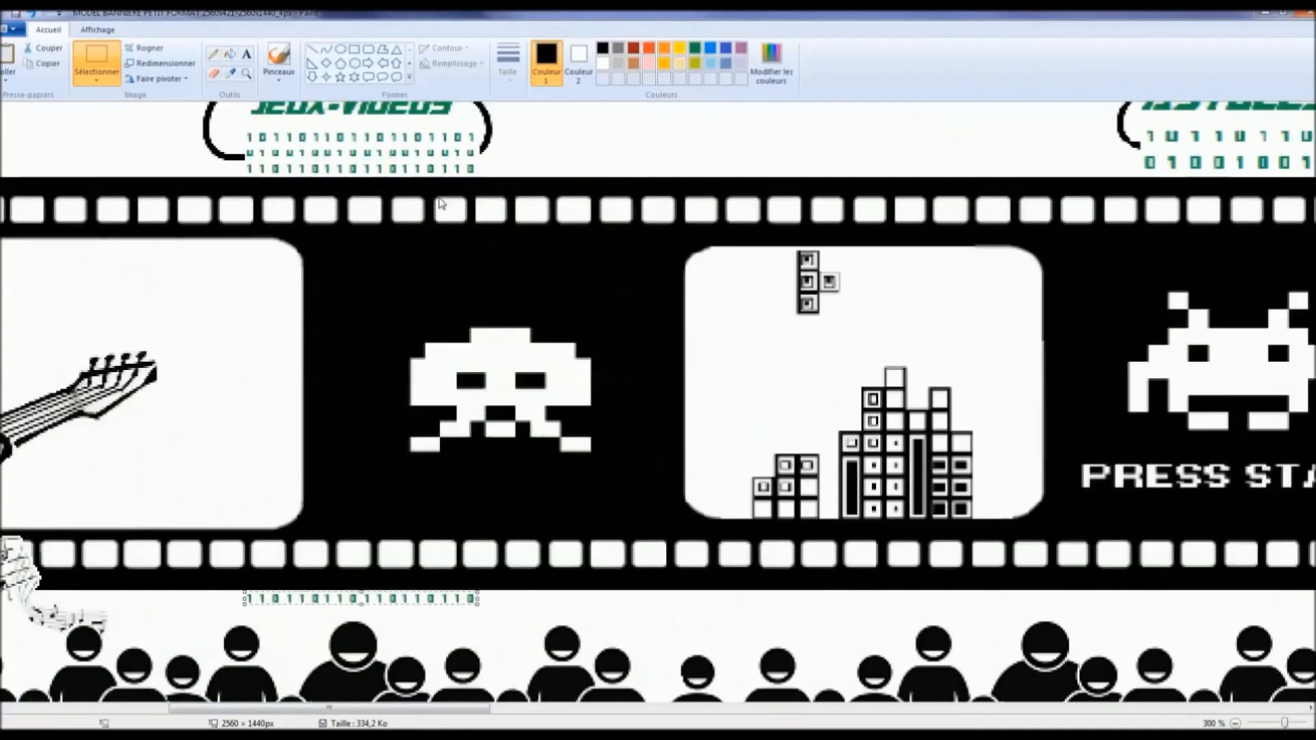
{"action": "scroll", "coordinate": [511, 351], "scroll_direction": "up", "scroll_amount": 4}
{"action": "left_click_drag", "start_coordinate": [457, 338], "coordinate": [512, 356]}
Step: Continue the green binary rain below the film under the PRESS START frame and above the SHINKANSEN train
{"action": "scroll", "coordinate": [490, 499], "scroll_direction": "down", "scroll_amount": 3}
{"action": "scroll", "coordinate": [480, 439], "scroll_direction": "up", "scroll_amount": 2}
{"action": "left_click_drag", "start_coordinate": [542, 447], "coordinate": [451, 430]}
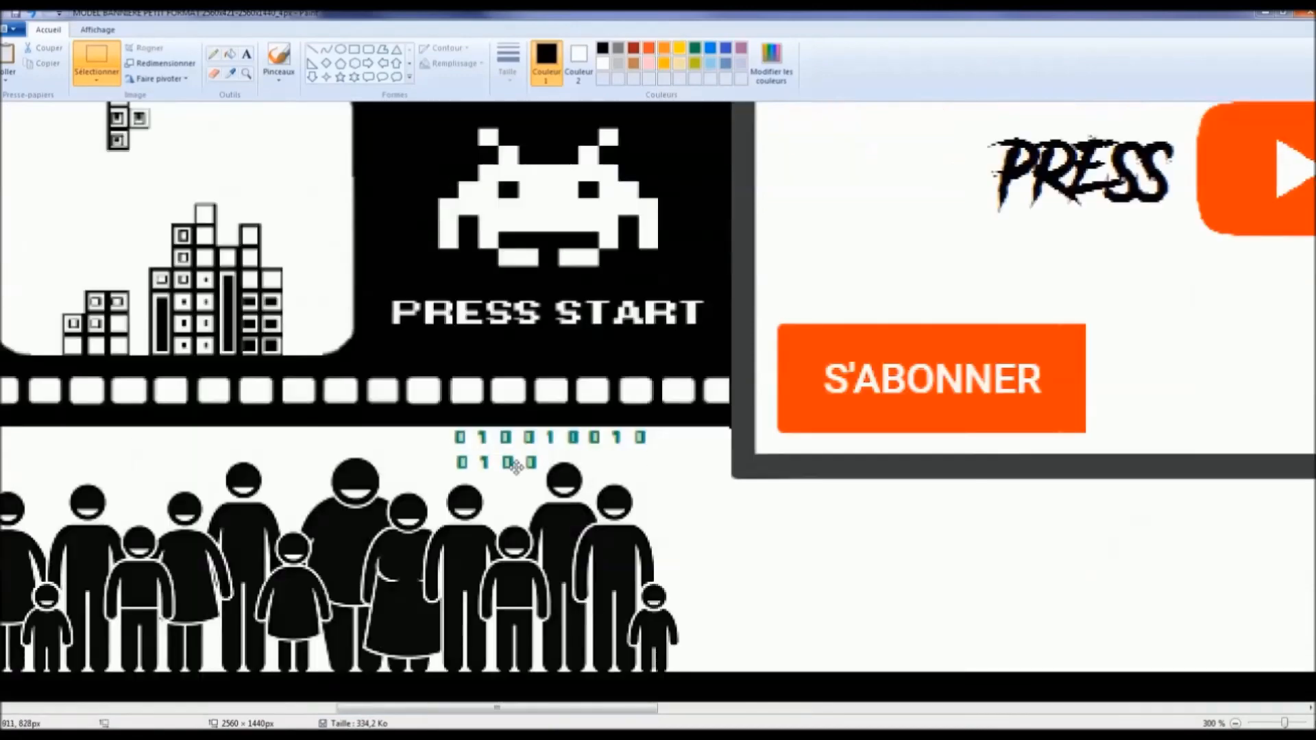
{"action": "scroll", "coordinate": [514, 475], "scroll_direction": "up", "scroll_amount": 3}
{"action": "scroll", "coordinate": [940, 297], "scroll_direction": "down", "scroll_amount": 3}
{"action": "scroll", "coordinate": [940, 297], "scroll_direction": "up", "scroll_amount": 1}
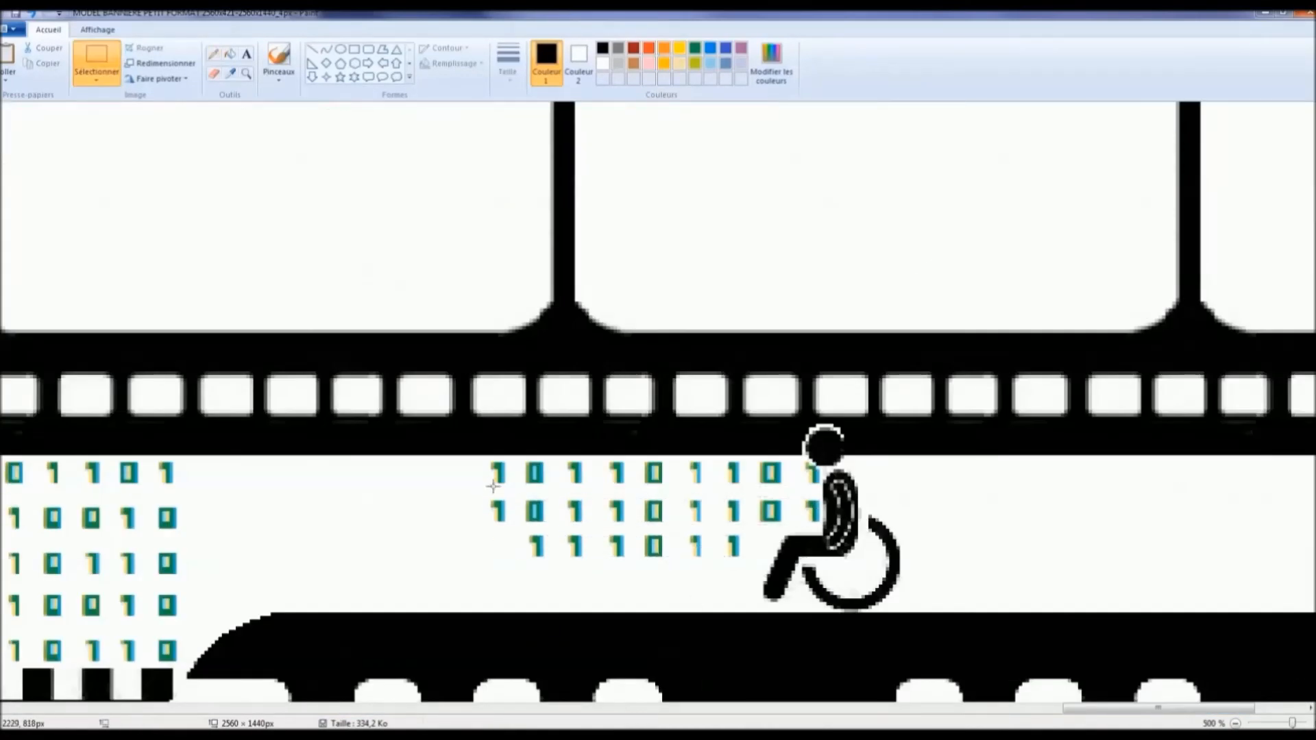
{"action": "scroll", "coordinate": [940, 297], "scroll_direction": "down", "scroll_amount": 2}
Step: Outline the volcano pictogram with the launched round-faced character and move it into the film frames below the JAPON cloud
{"action": "scroll", "coordinate": [658, 411], "scroll_direction": "down", "scroll_amount": 3}
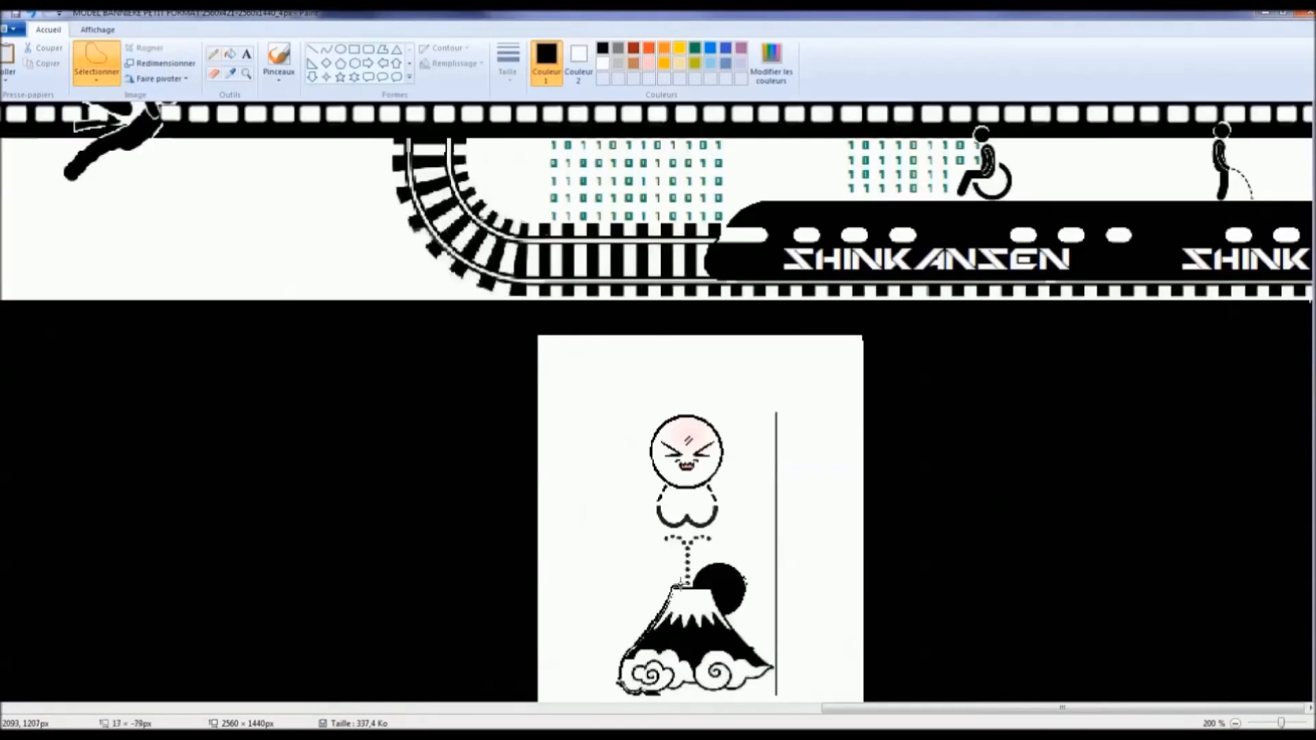
{"action": "scroll", "coordinate": [755, 480], "scroll_direction": "up", "scroll_amount": 2}
{"action": "left_click_drag", "start_coordinate": [754, 603], "coordinate": [933, 509]}
{"action": "scroll", "coordinate": [934, 509], "scroll_direction": "up", "scroll_amount": 2}
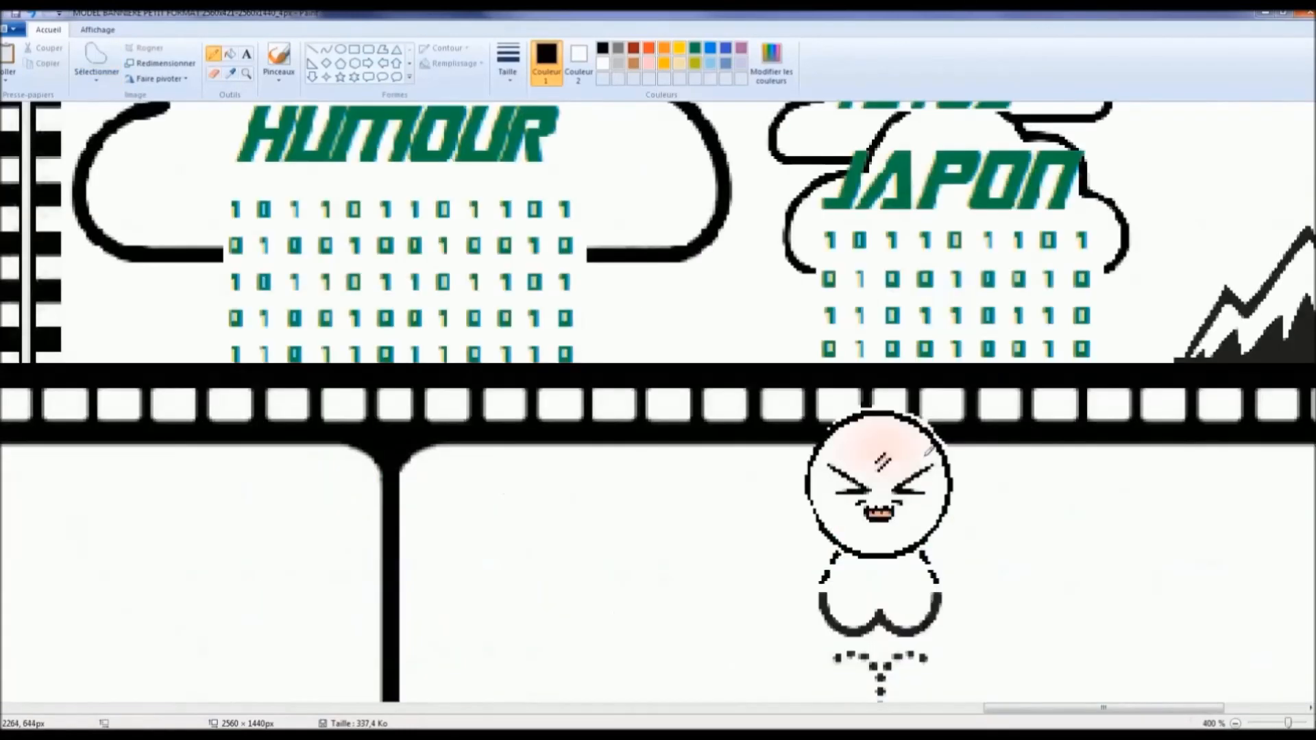
{"action": "scroll", "coordinate": [839, 446], "scroll_direction": "down", "scroll_amount": 3}
{"action": "left_click", "coordinate": [96, 61]}
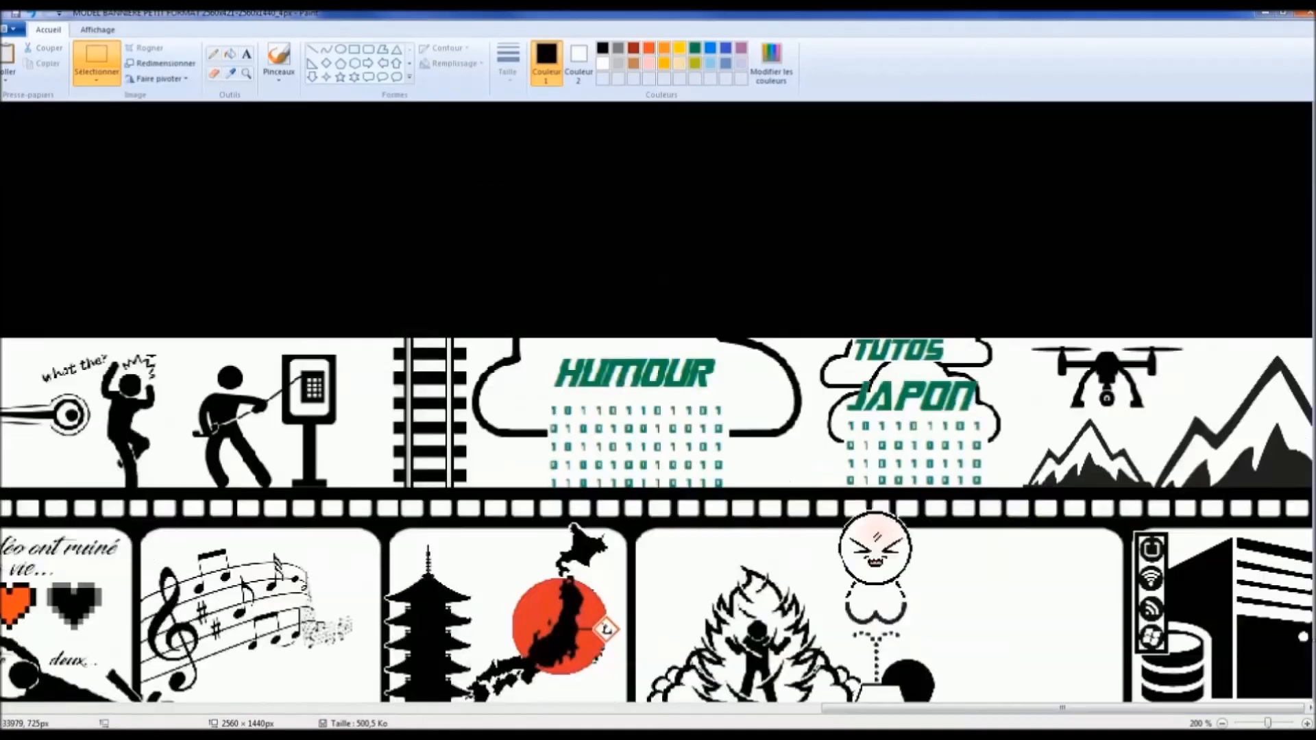
{"action": "scroll", "coordinate": [658, 412], "scroll_direction": "down", "scroll_amount": 3}
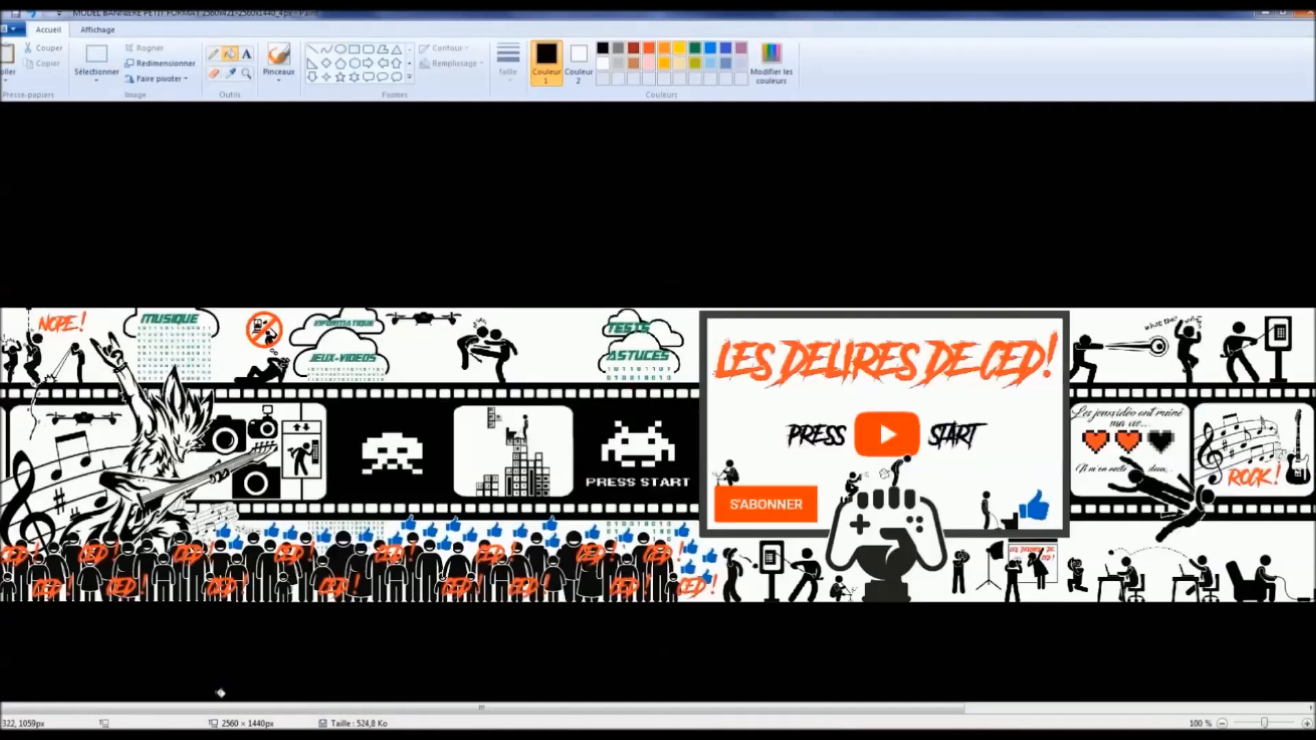
{"action": "scroll", "coordinate": [879, 416], "scroll_direction": "right", "scroll_amount": 5}
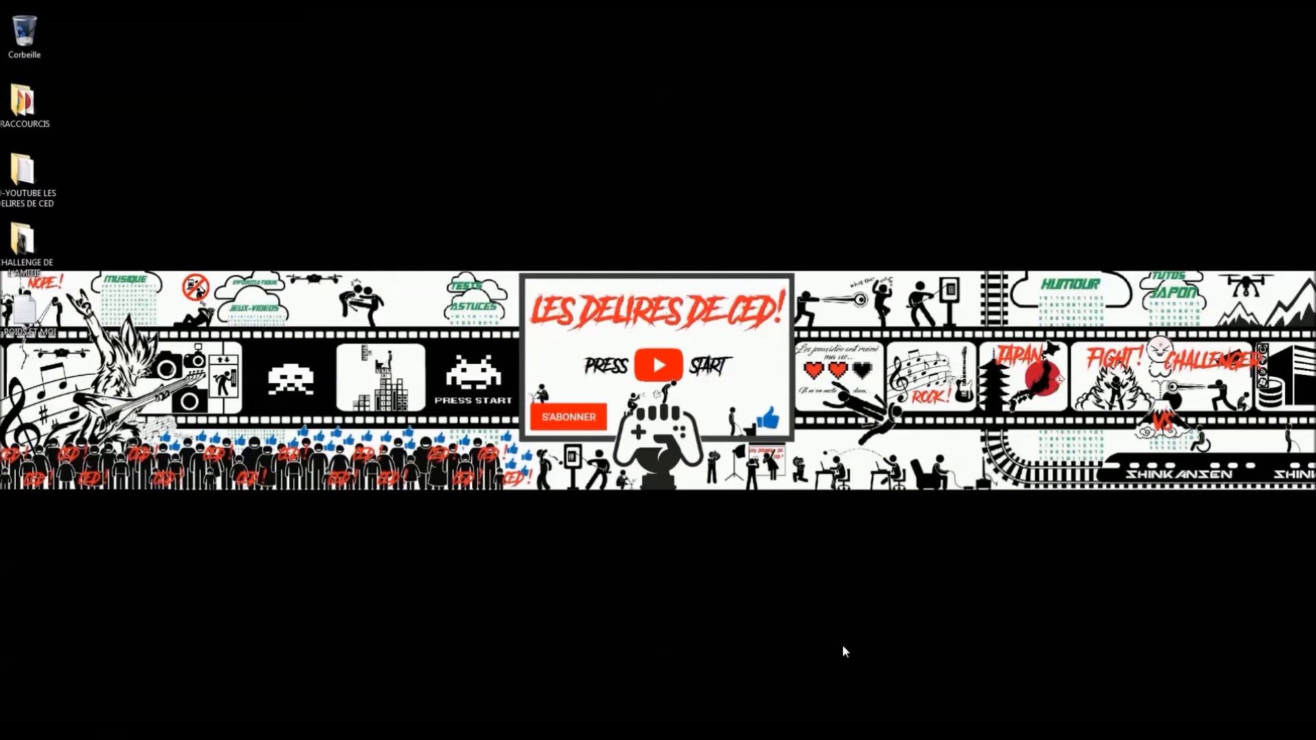